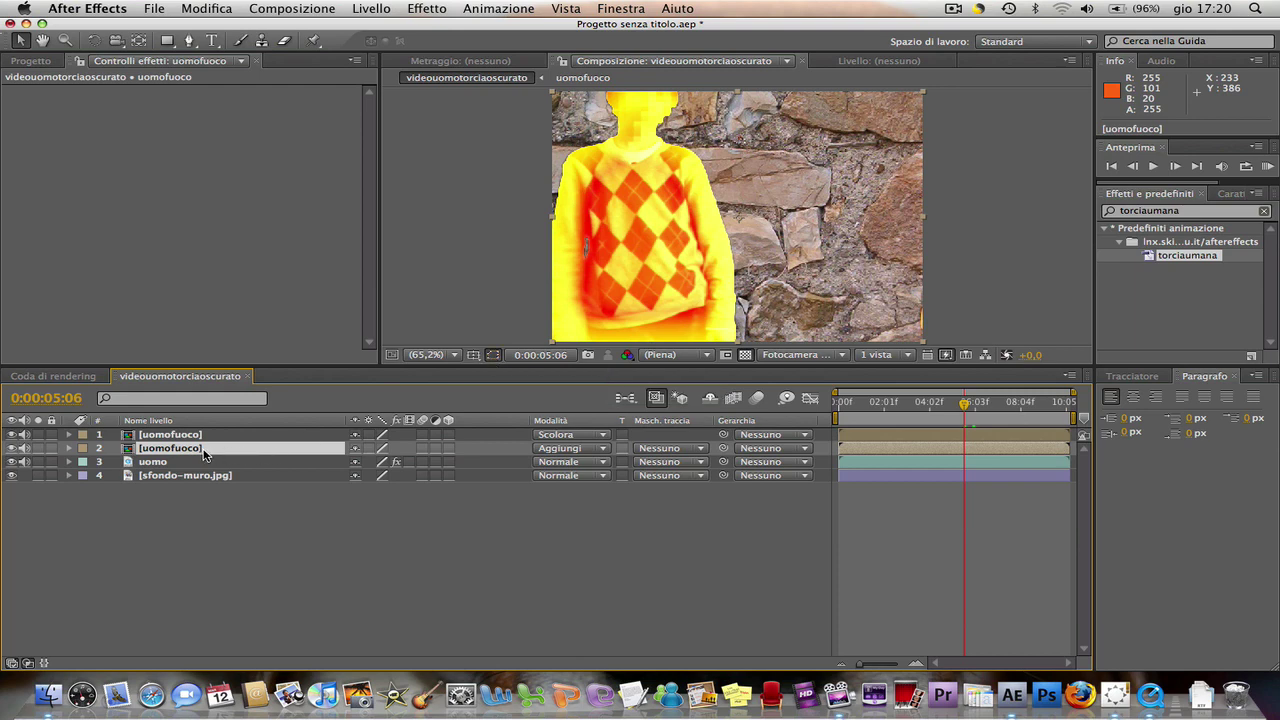
Step: Add a Sfocatura veloce of 28 to the uomofuoco layer and show the Progetto panel
click(440, 8)
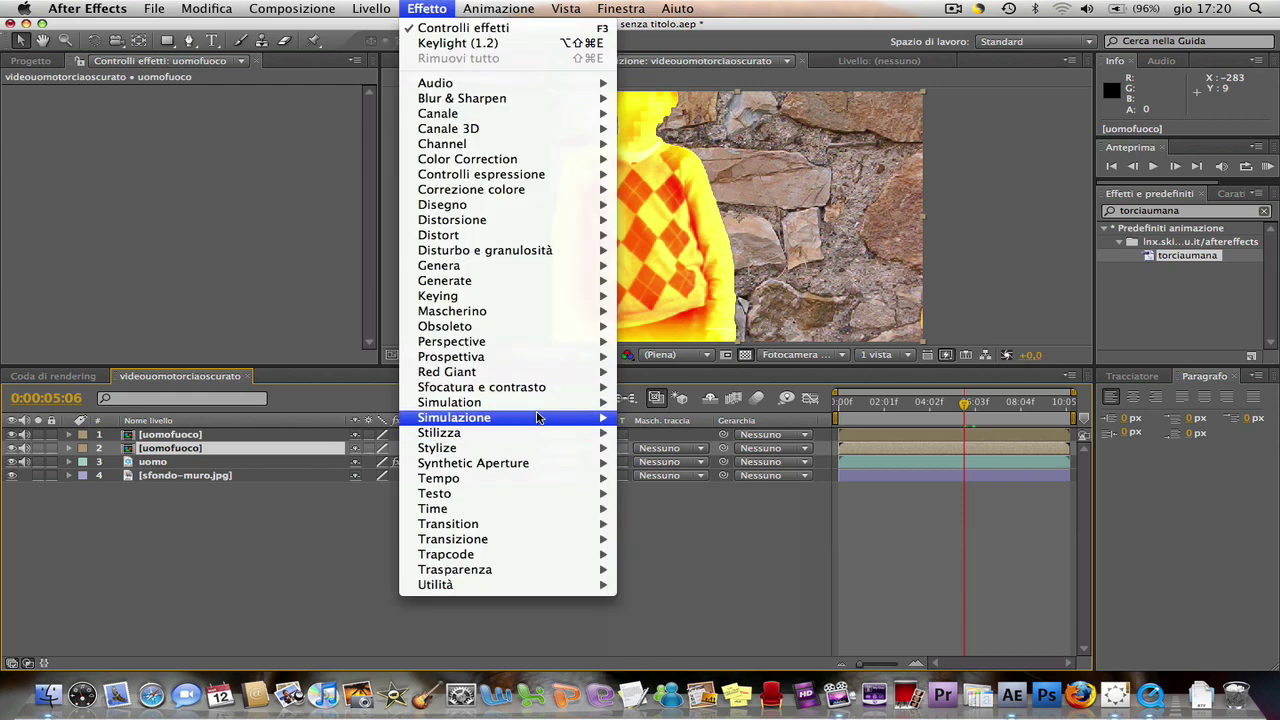
mouse_move(520, 392)
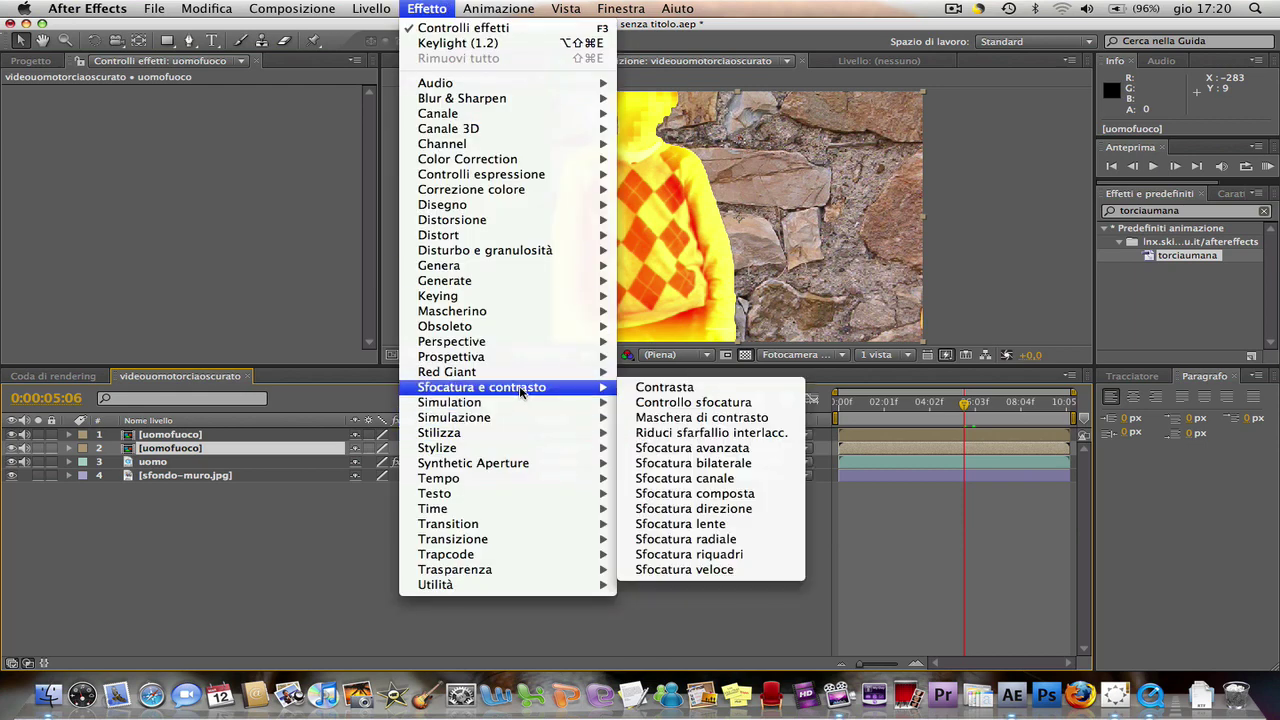
click(676, 569)
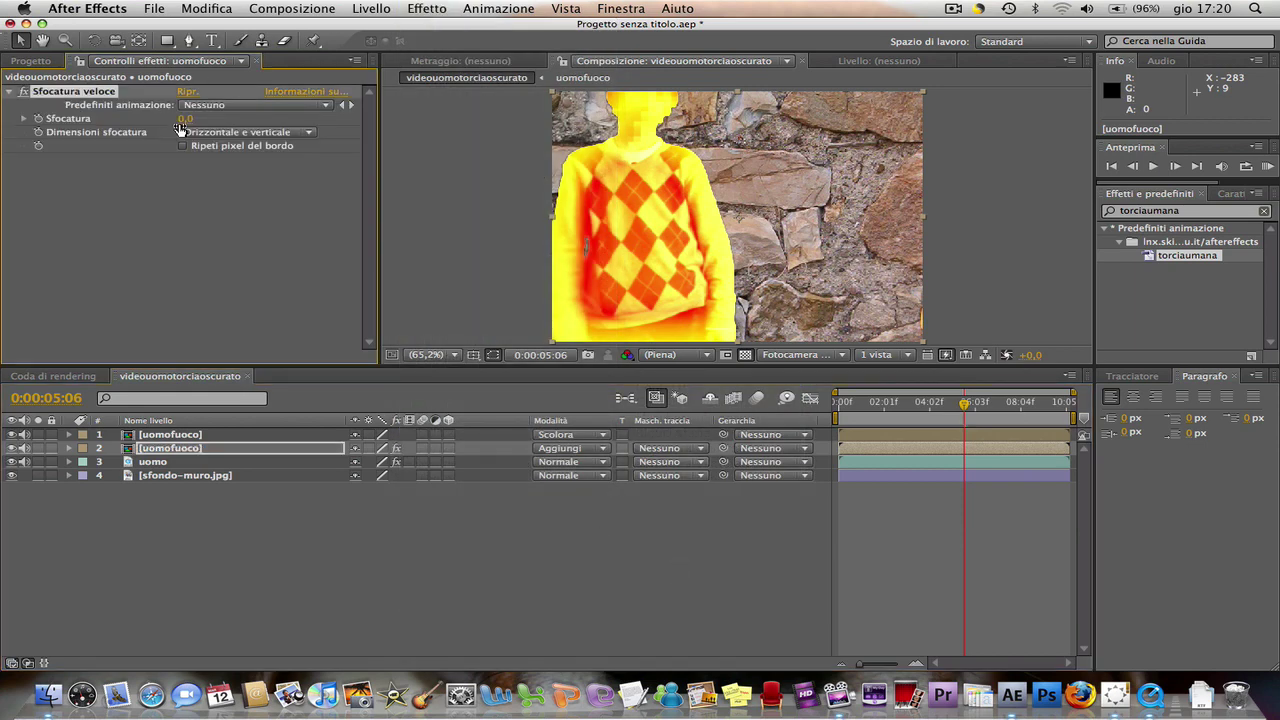
drag(186, 118, 192, 118)
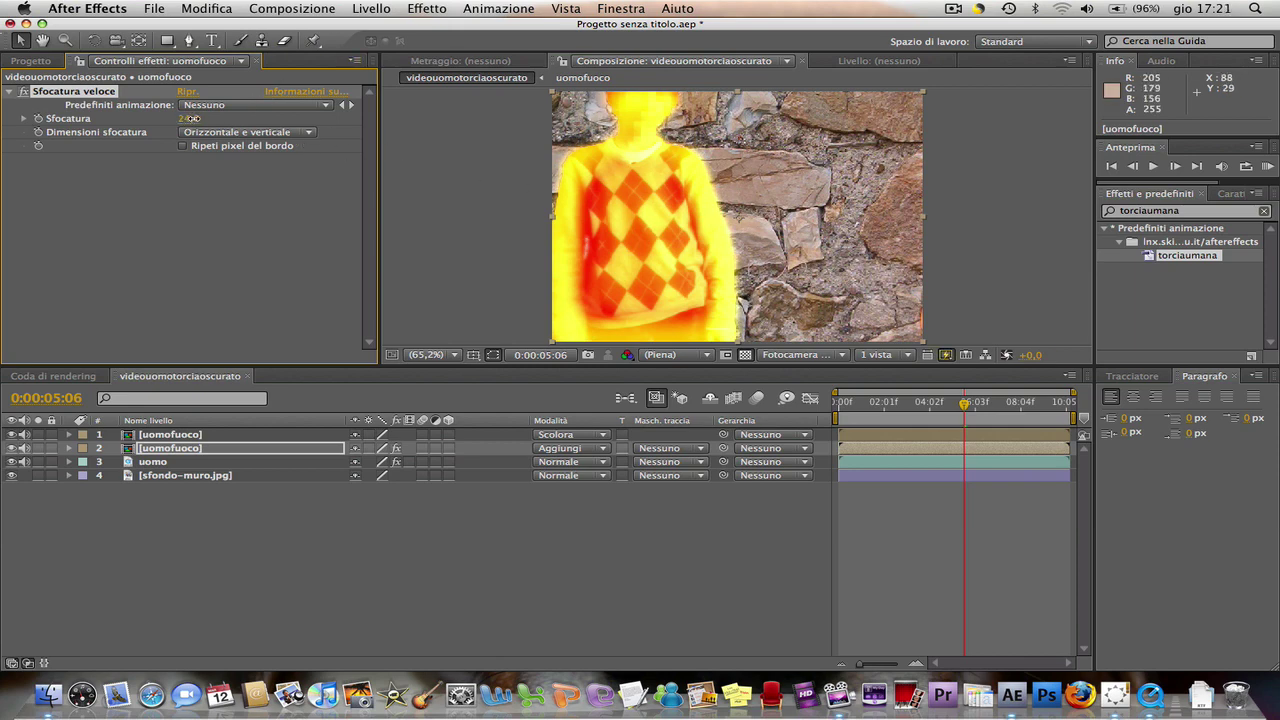
drag(201, 118, 196, 120)
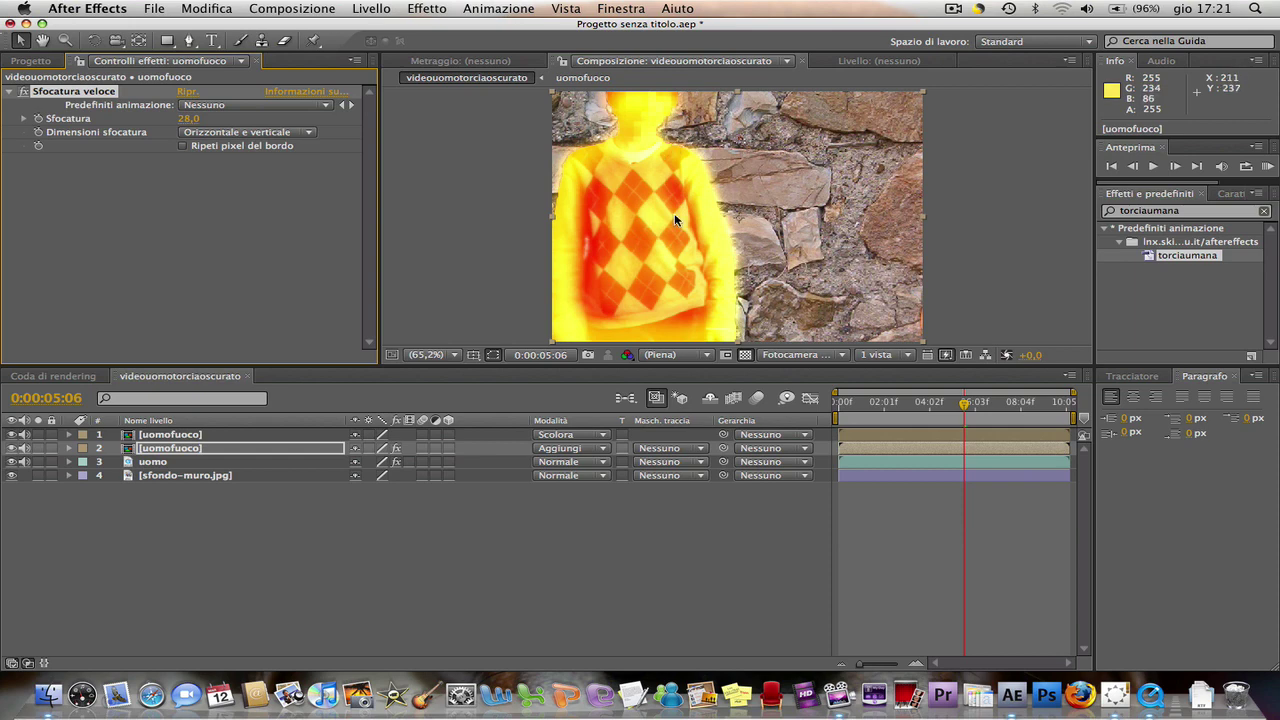
click(31, 61)
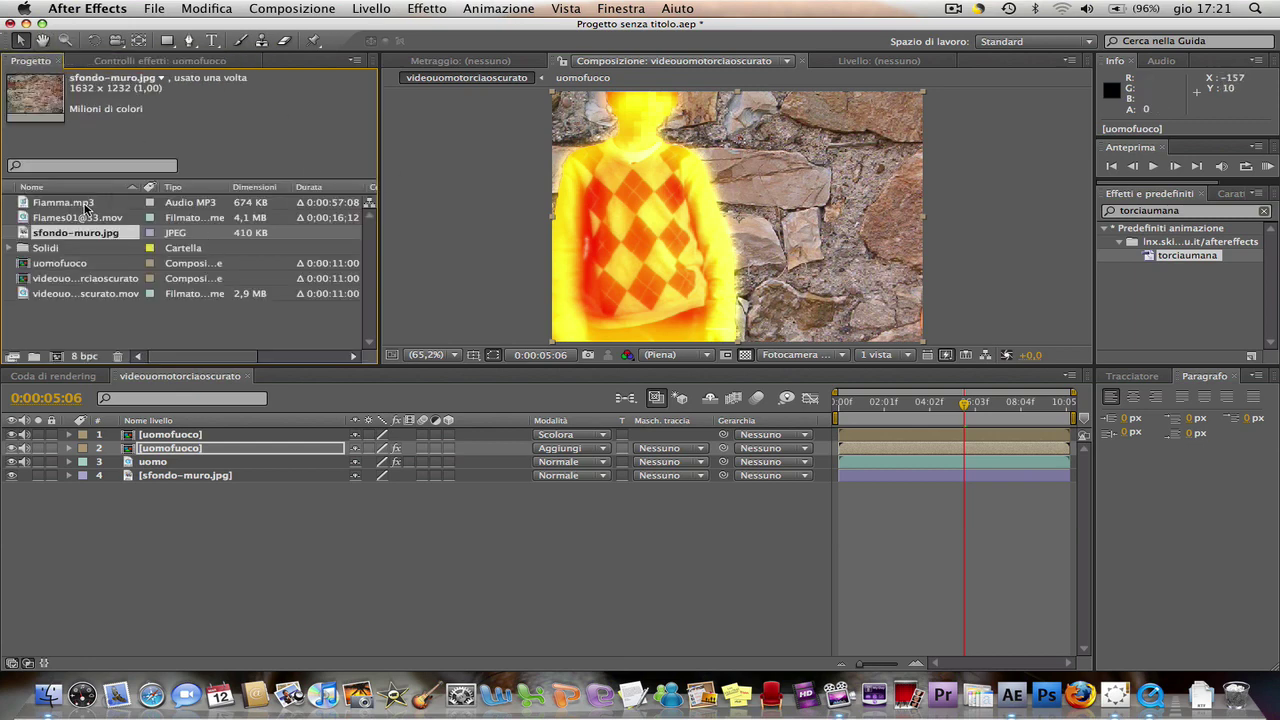
click(86, 205)
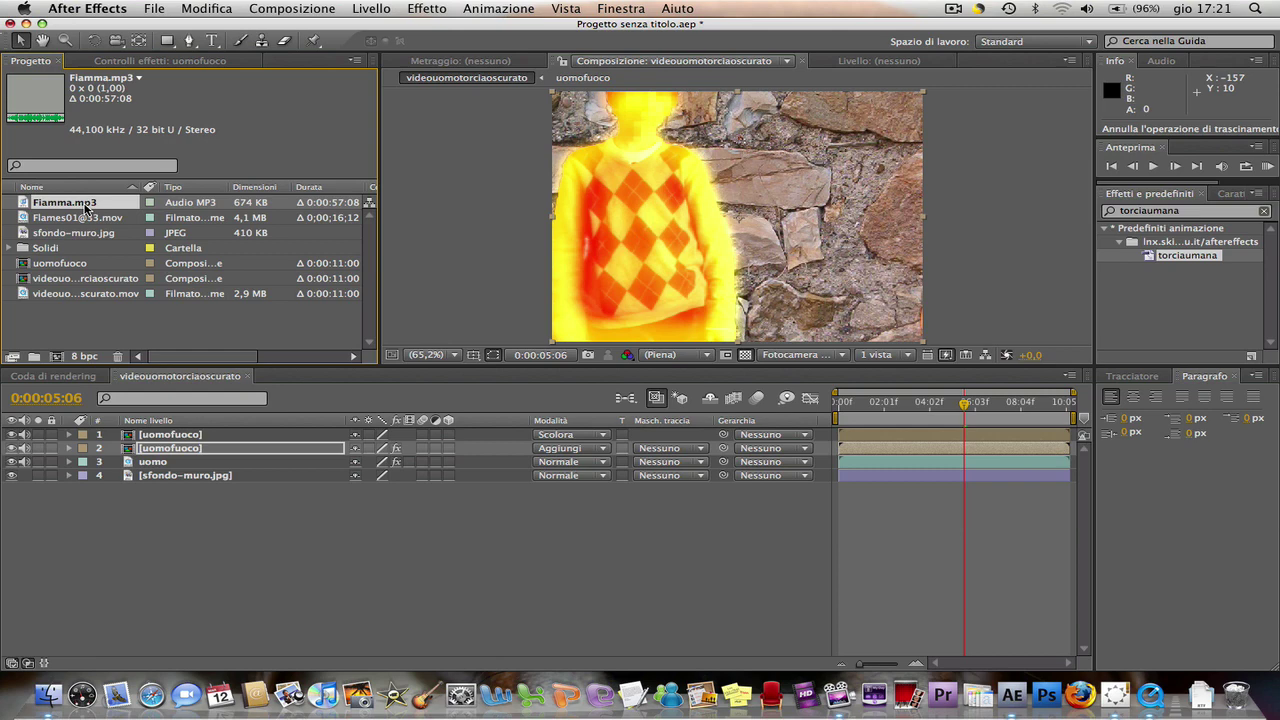
drag(86, 205, 229, 518)
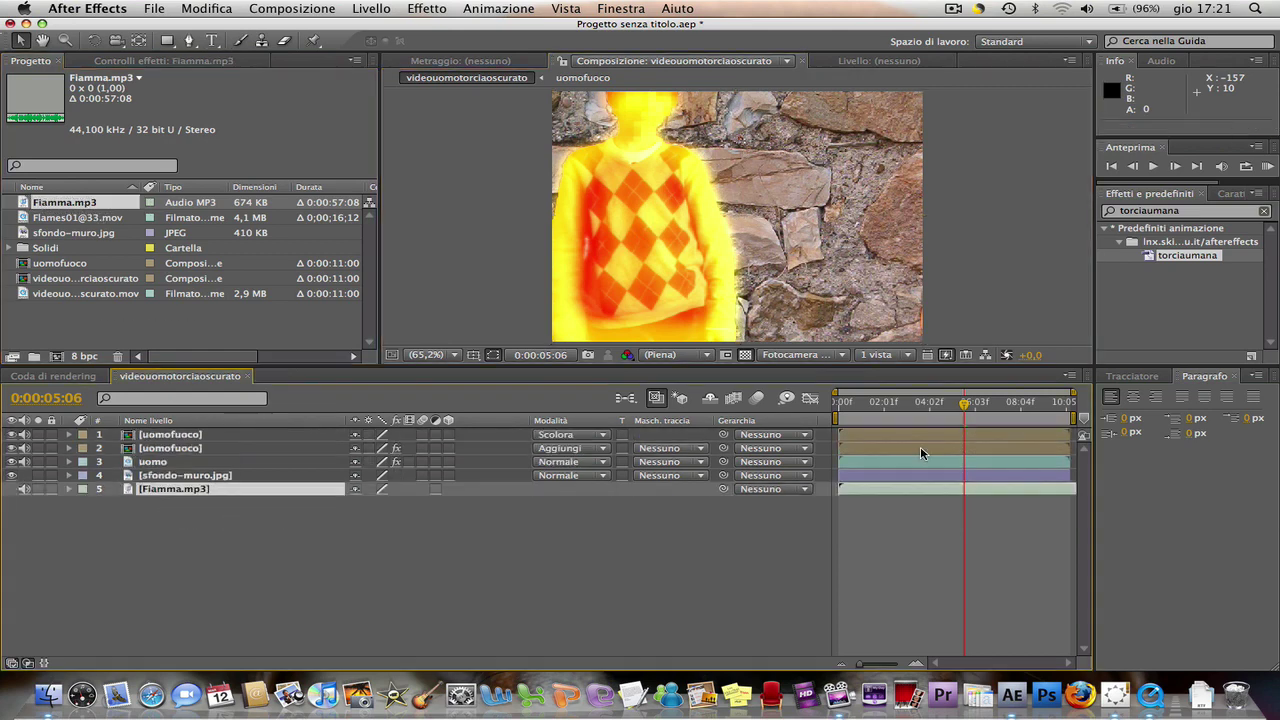
mouse_move(964, 403)
mouse_down()
mouse_move(934, 404)
mouse_move(945, 403)
mouse_up()
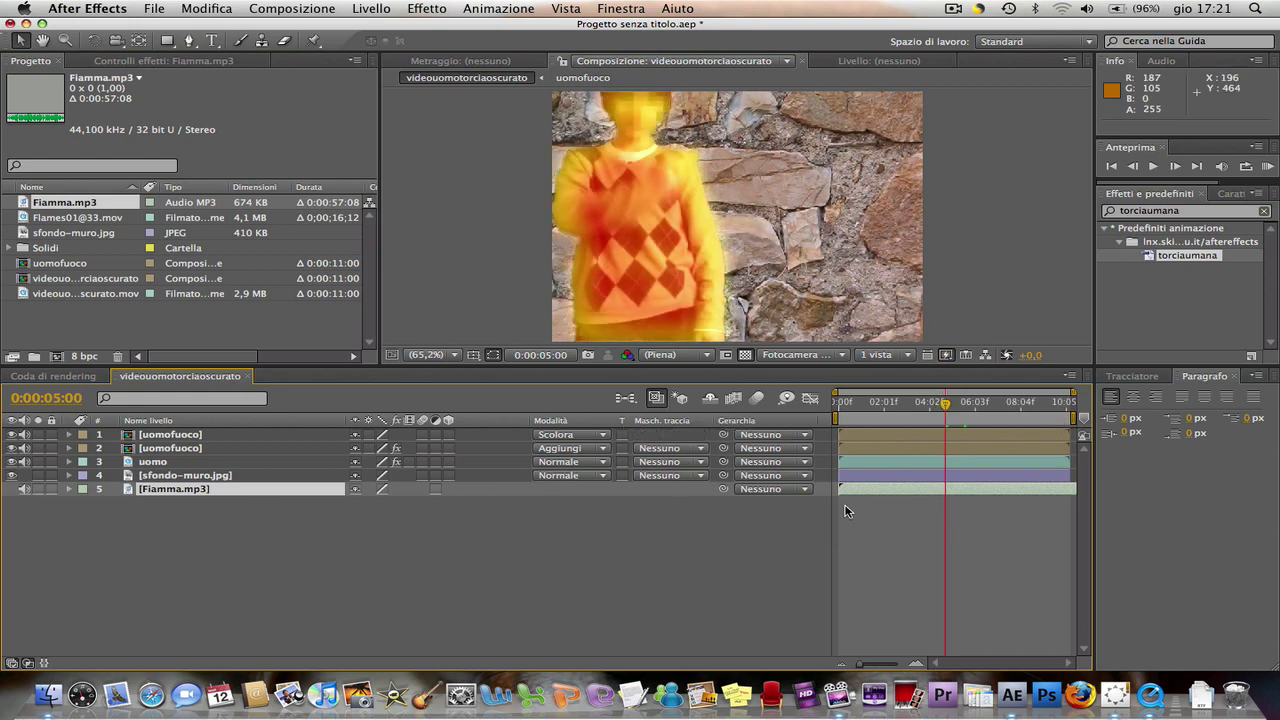
drag(853, 489, 964, 493)
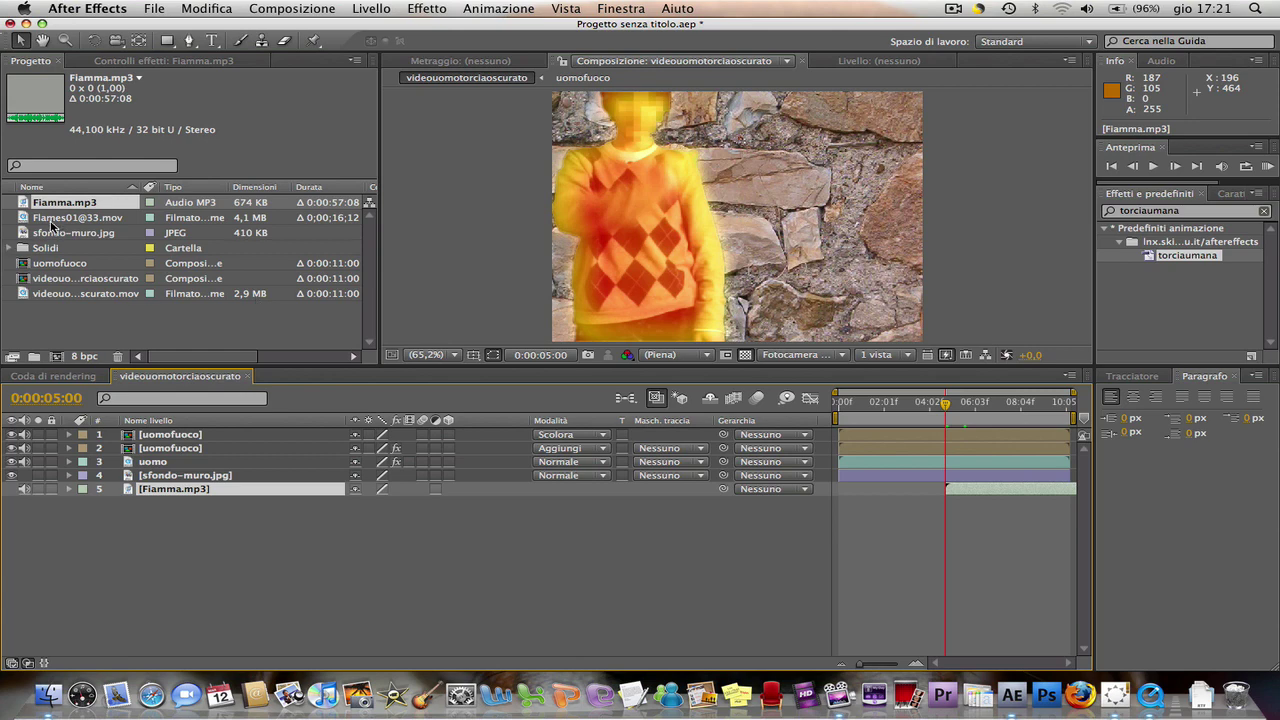
drag(70, 218, 186, 432)
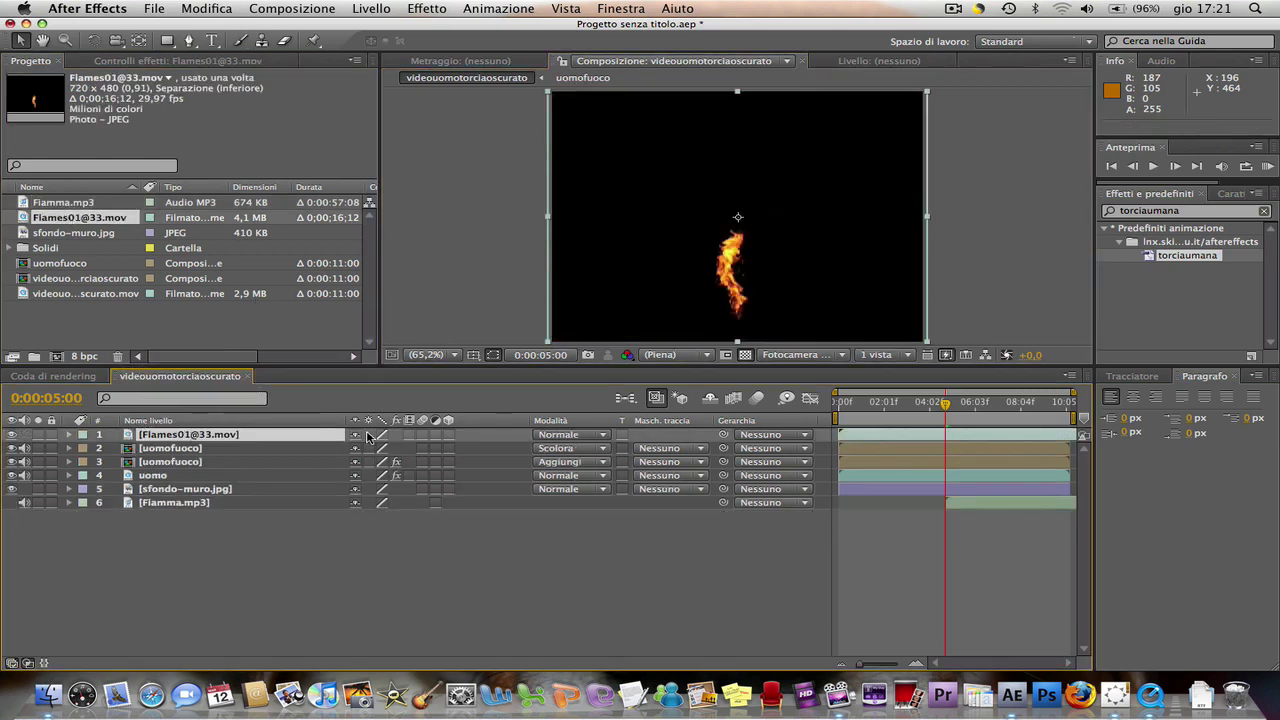
click(543, 436)
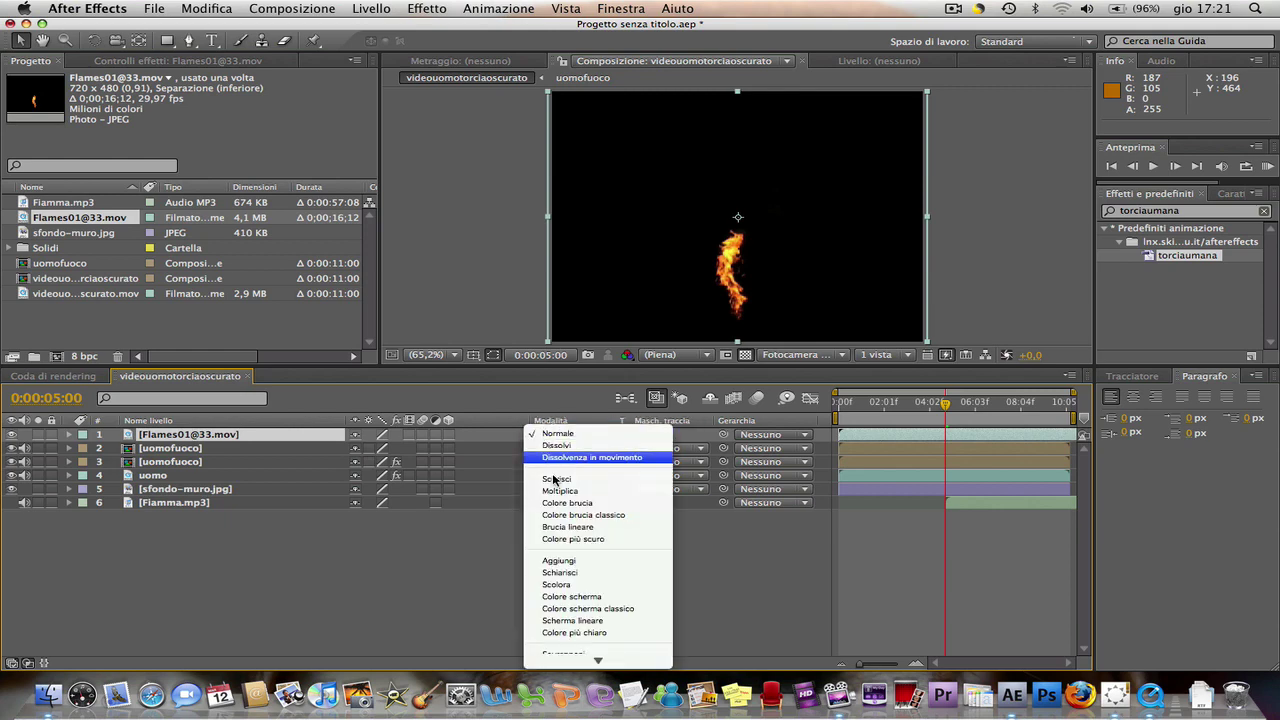
click(580, 563)
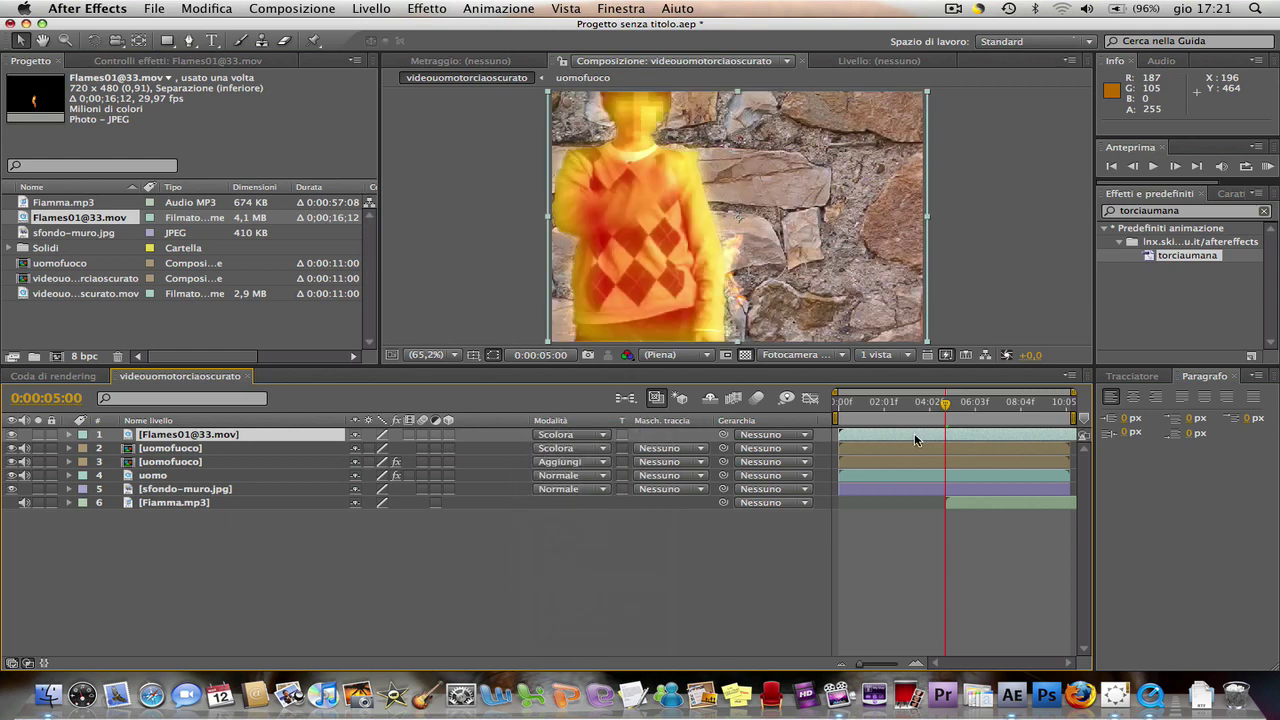
drag(888, 438, 980, 432)
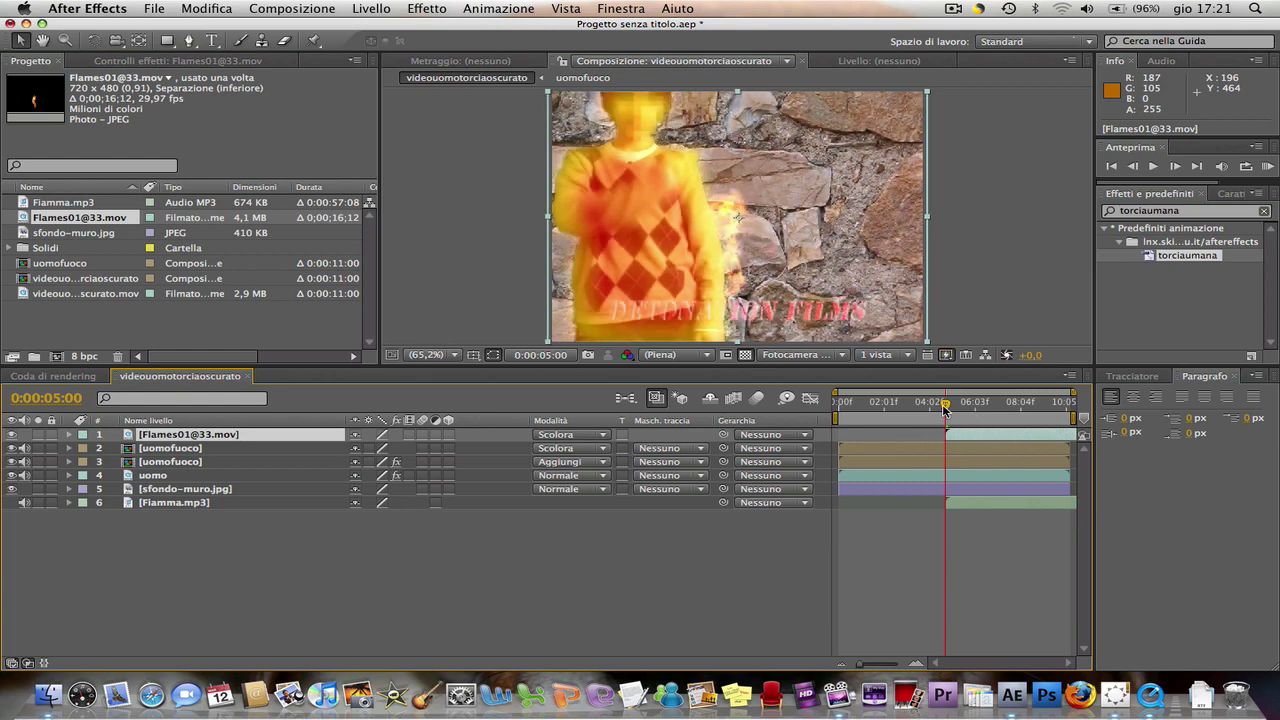
drag(945, 404, 945, 404)
drag(978, 435, 978, 435)
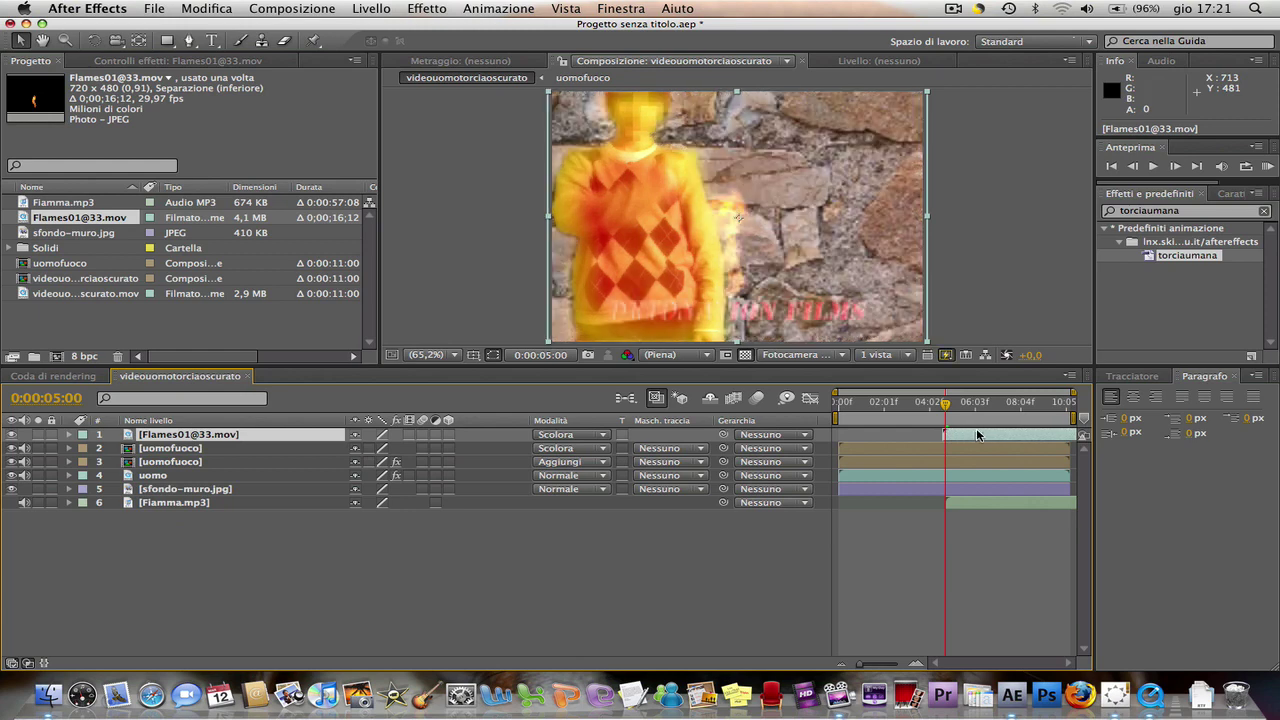
drag(945, 407, 953, 407)
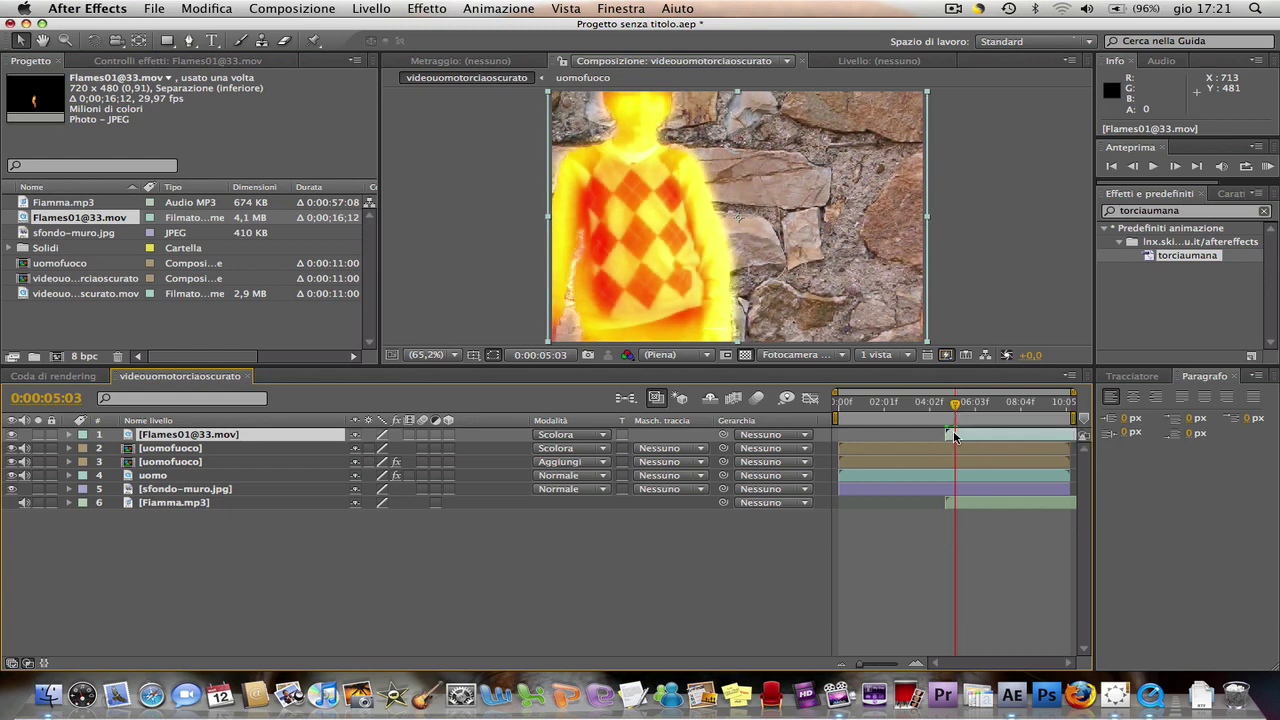
drag(943, 432, 945, 405)
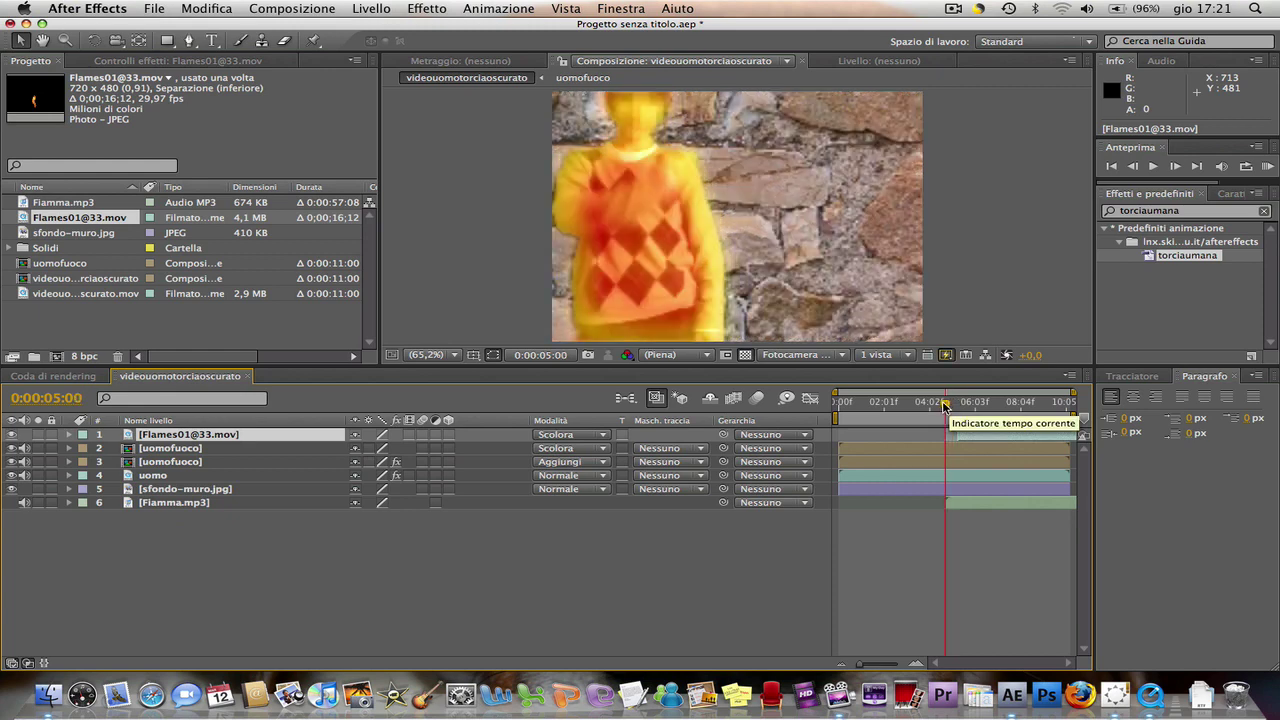
drag(962, 435, 951, 401)
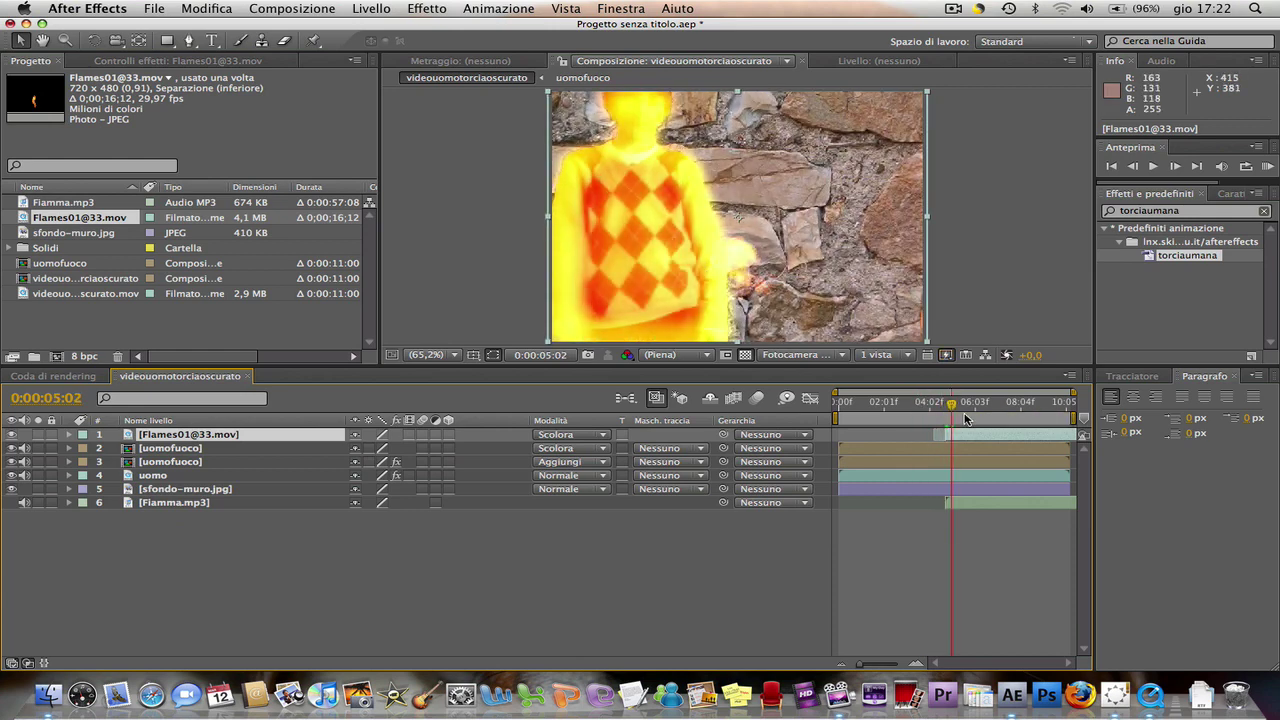
drag(951, 405, 945, 401)
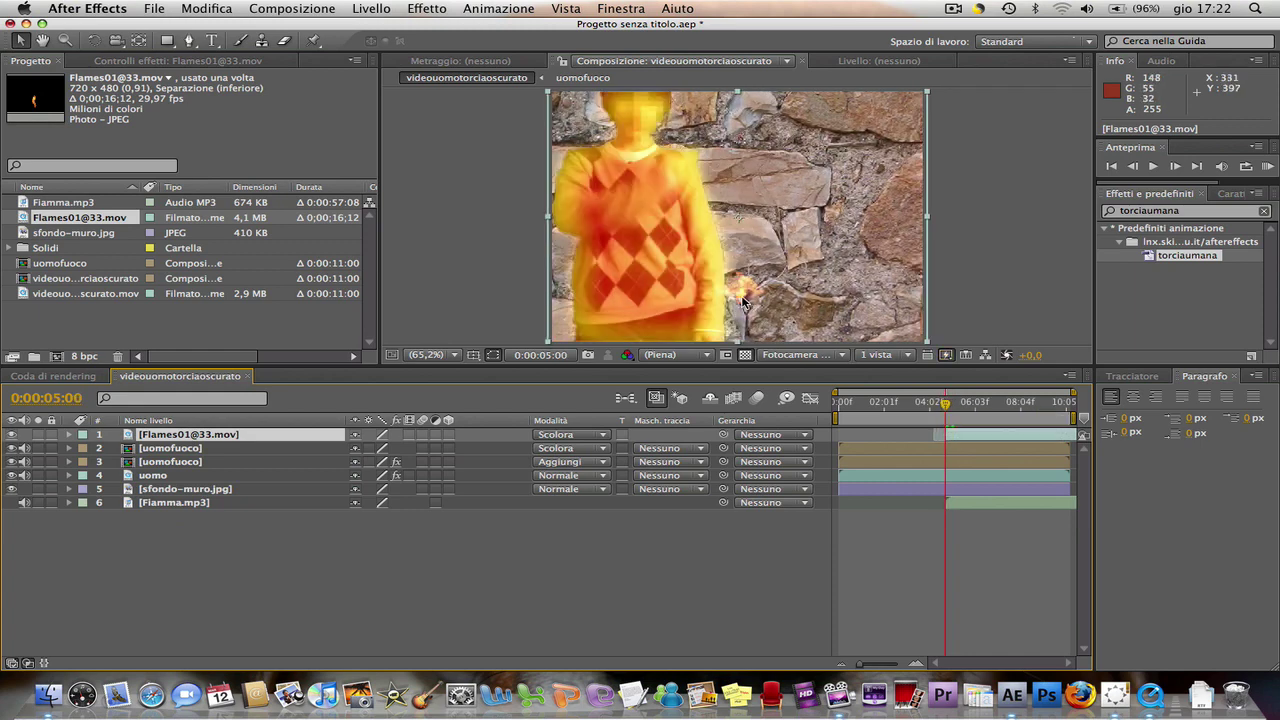
Step: Move the flame clip up and to the left in the frame
drag(737, 293, 588, 155)
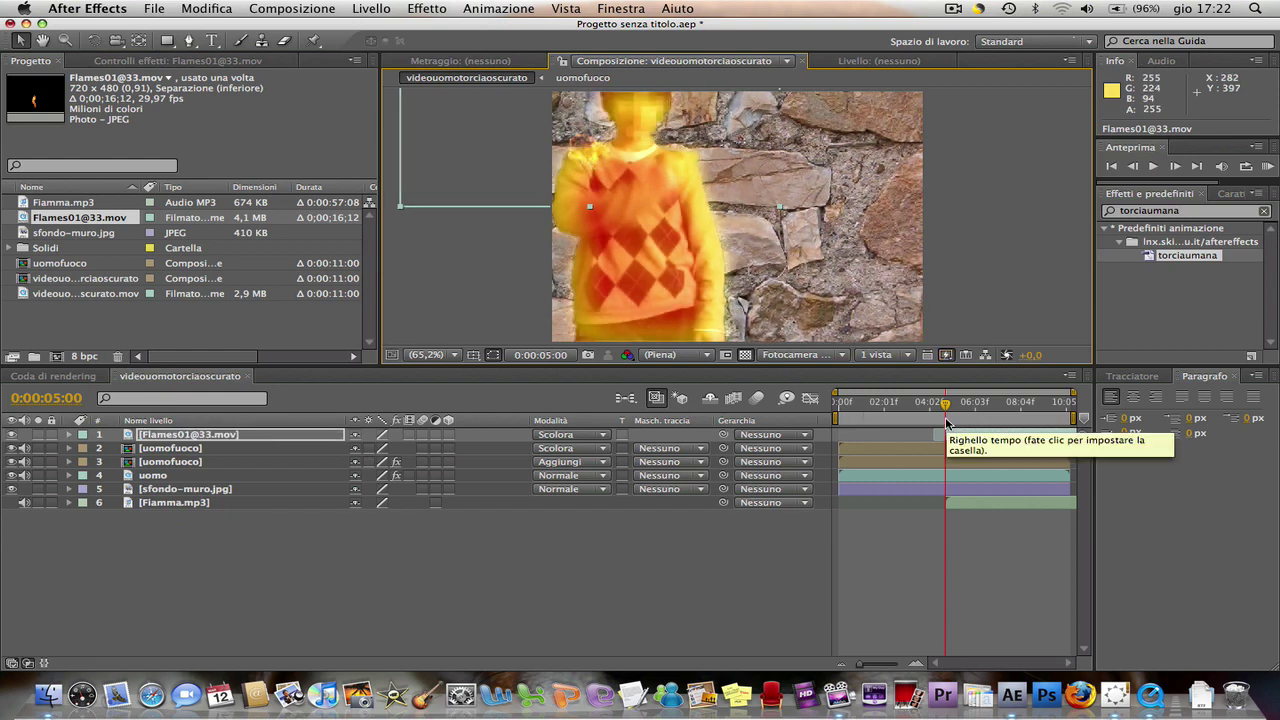
drag(945, 408, 955, 406)
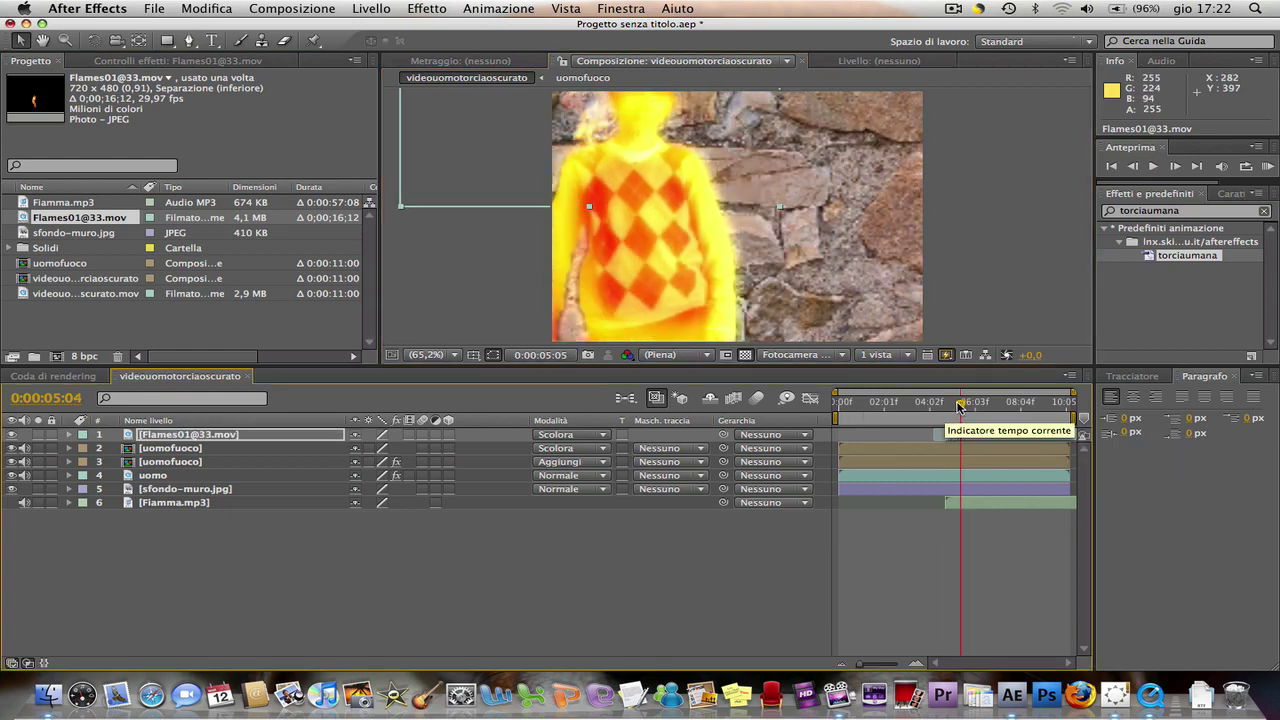
click(260, 440)
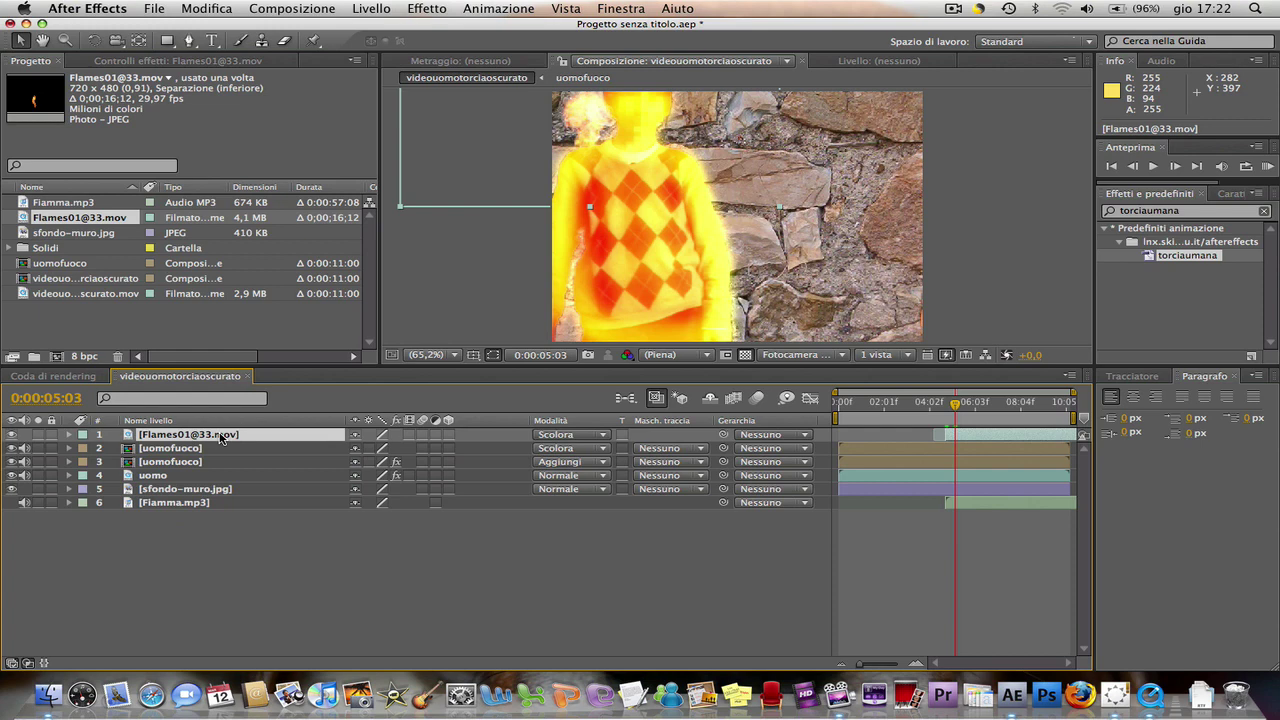
Step: Time-stretch the flame layer with a Dilatazione tempo factor of 67%
right_click(221, 437)
mouse_move(515, 275)
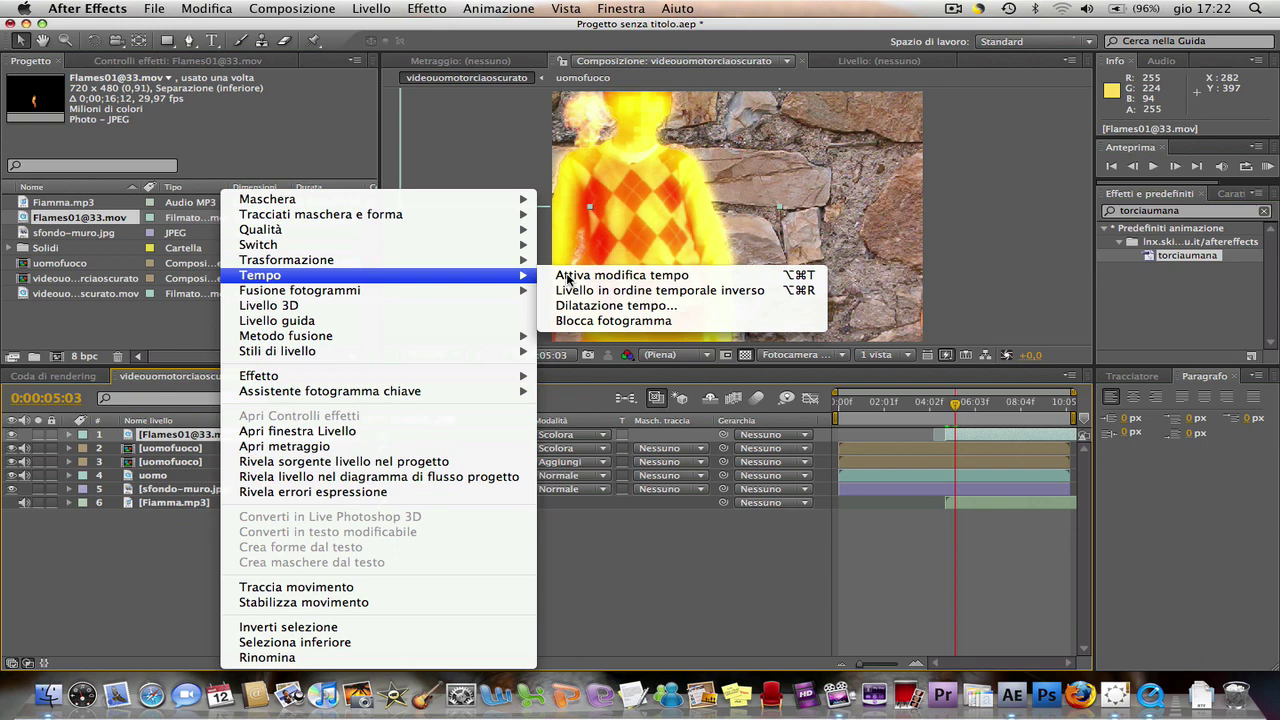
click(630, 305)
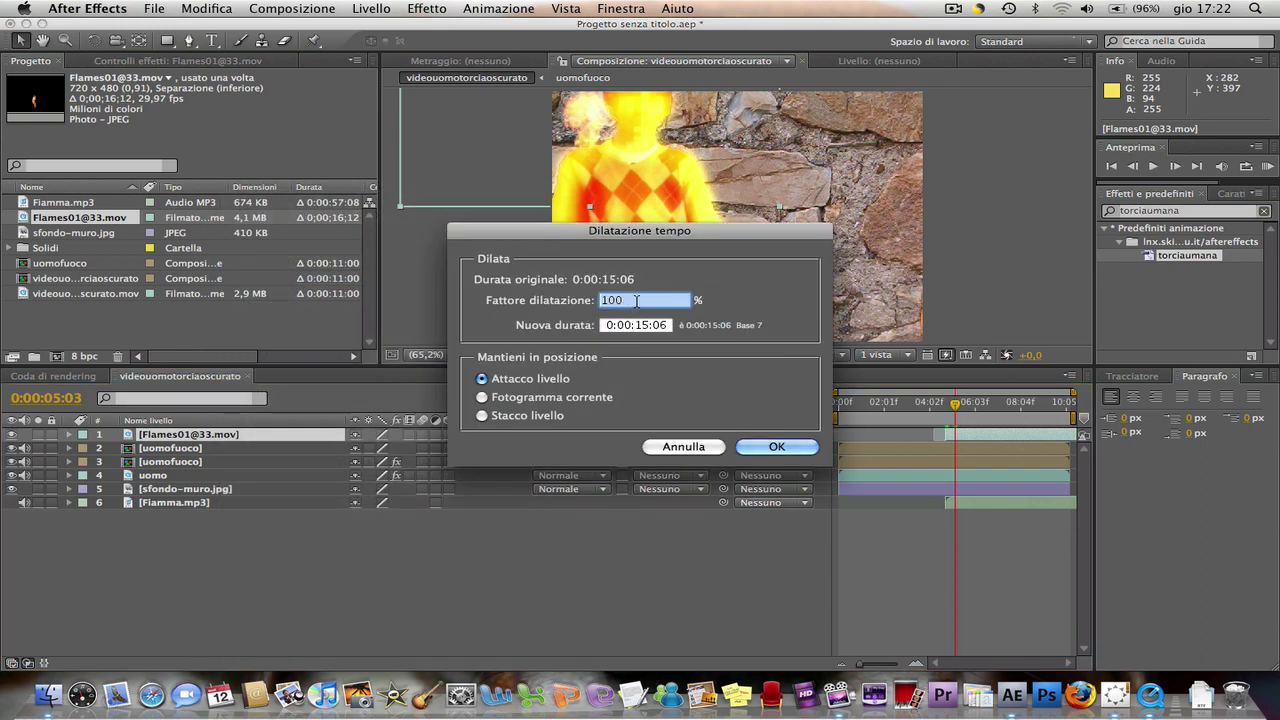
text(13)
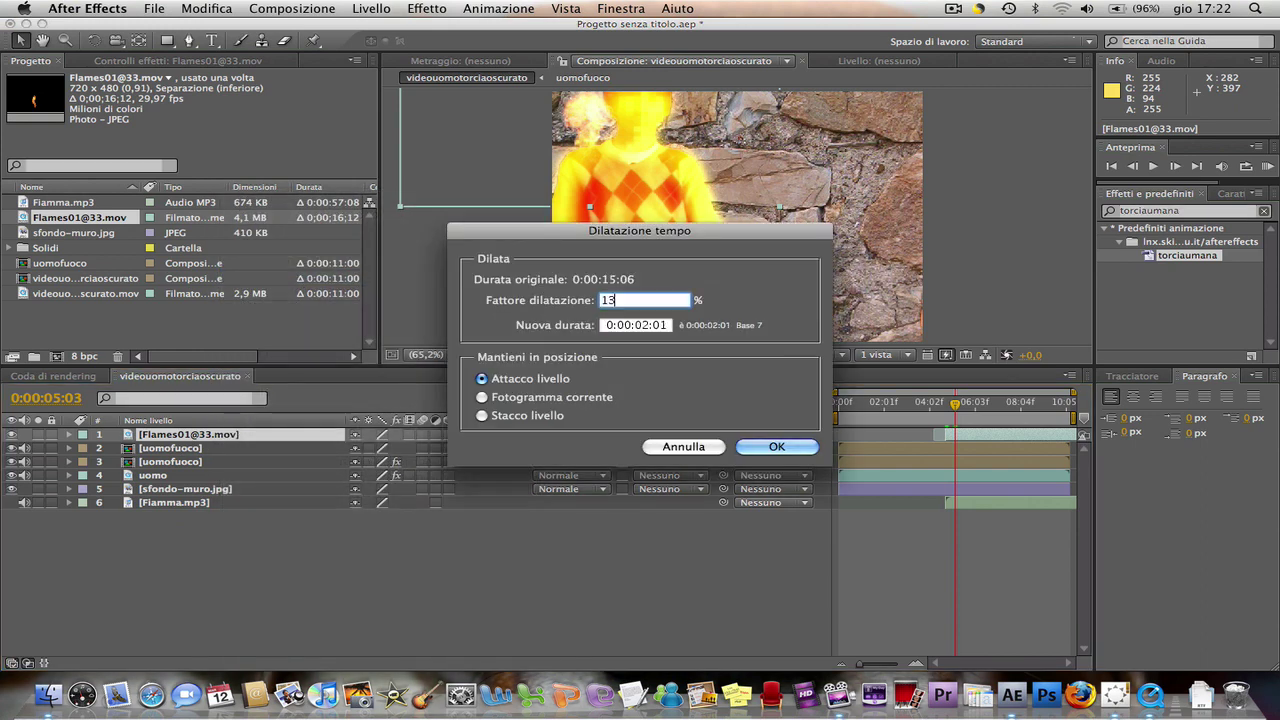
text(0)
key(BackSpace)
key(BackSpace)
key(BackSpace)
text(67)
click(775, 449)
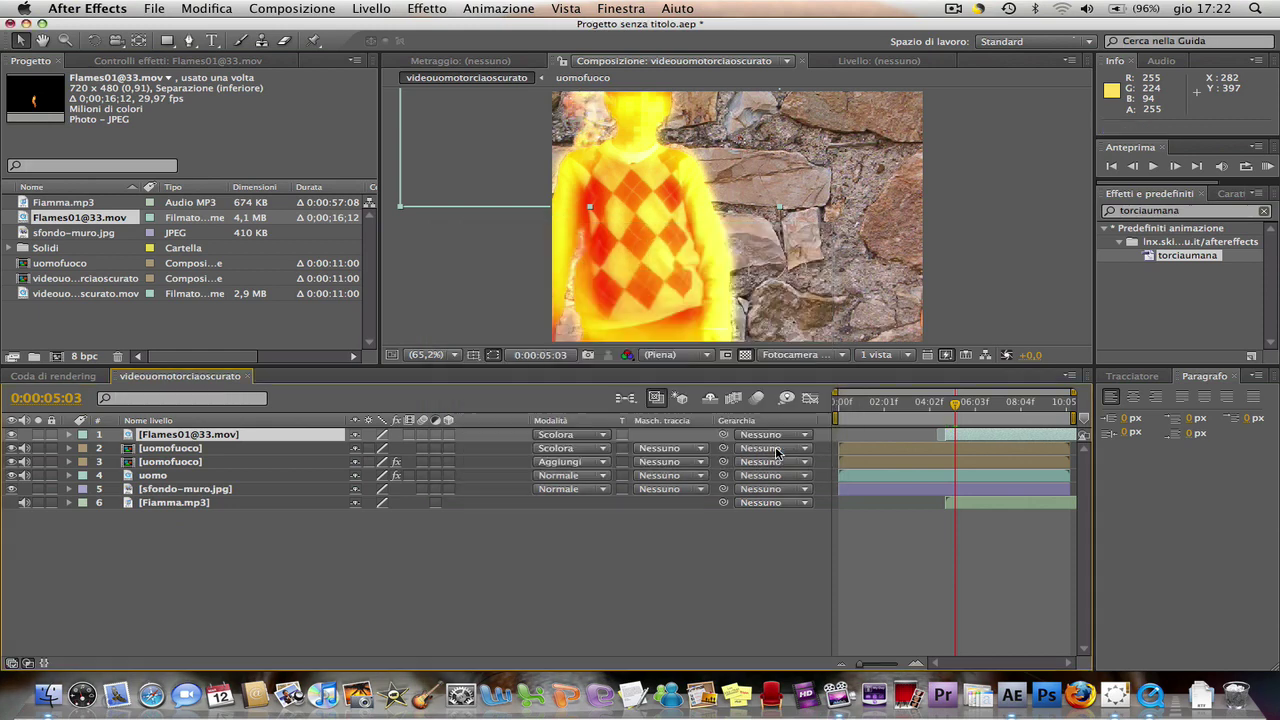
mouse_move(955, 404)
mouse_down()
mouse_move(936, 410)
mouse_move(966, 402)
mouse_move(947, 401)
mouse_up()
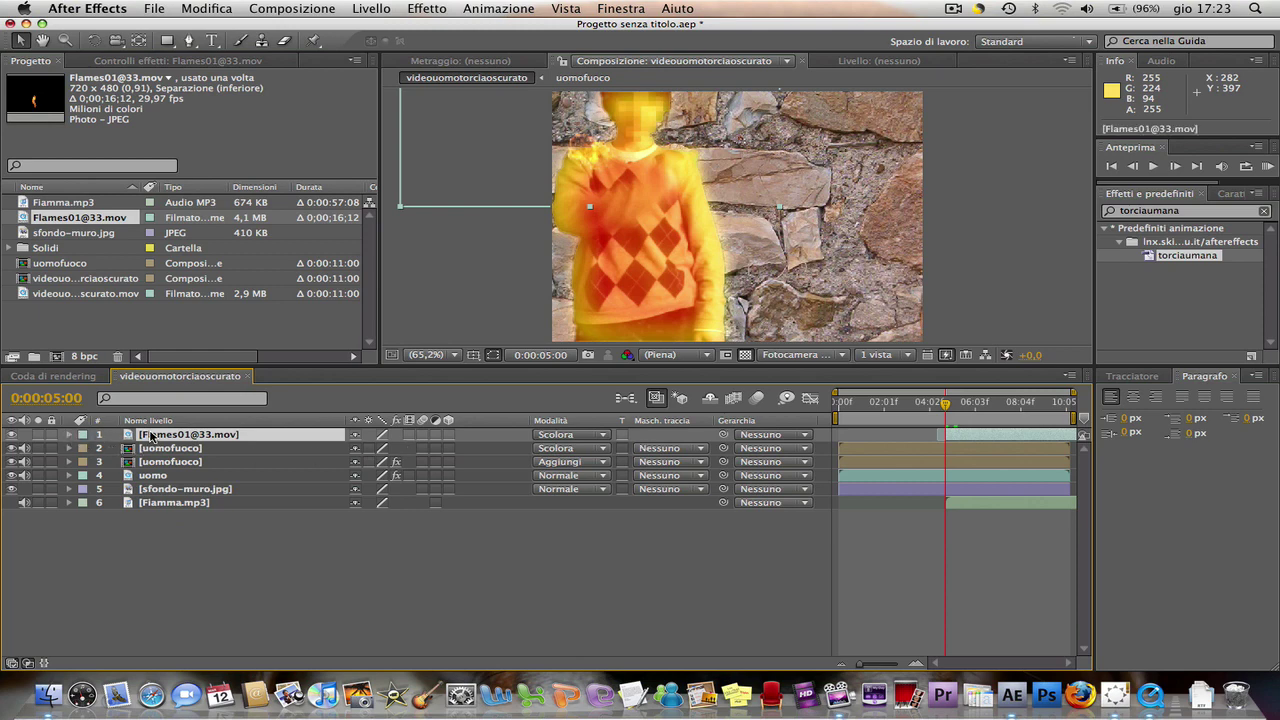
Step: Rename the flame layer to 'fuoco 1'
key(Return)
text(fuoco 1)
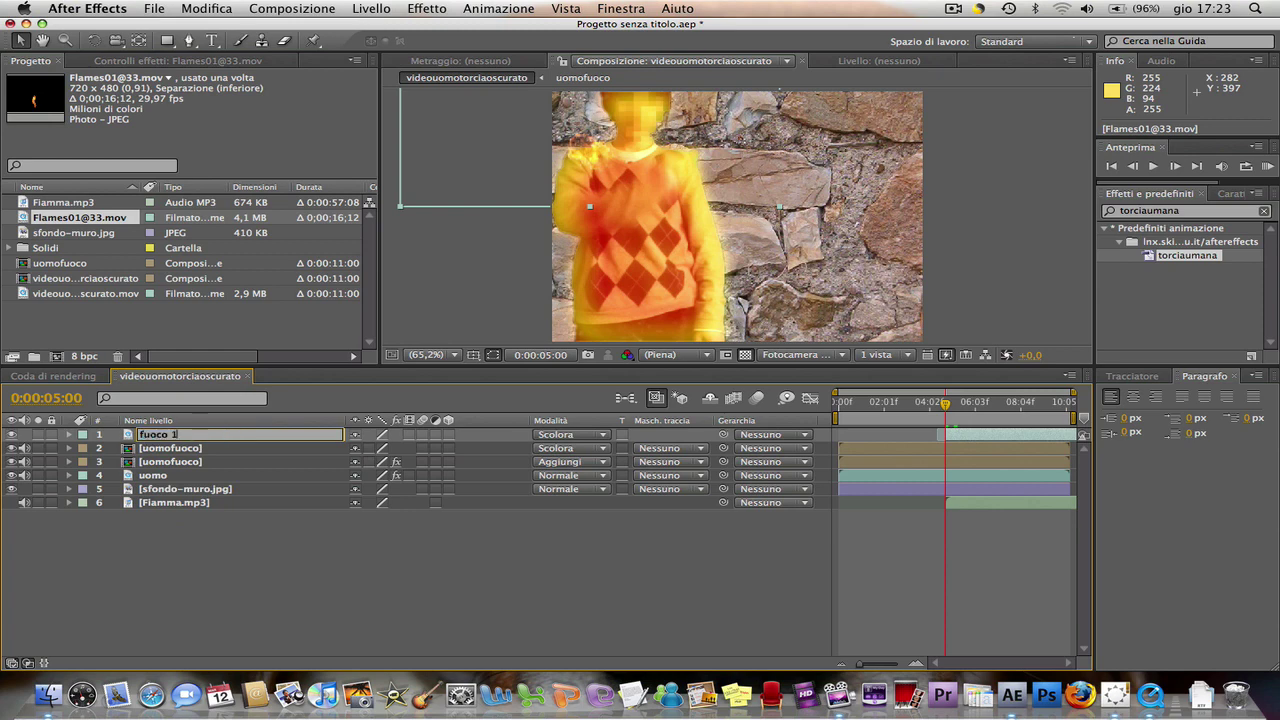
key(Return)
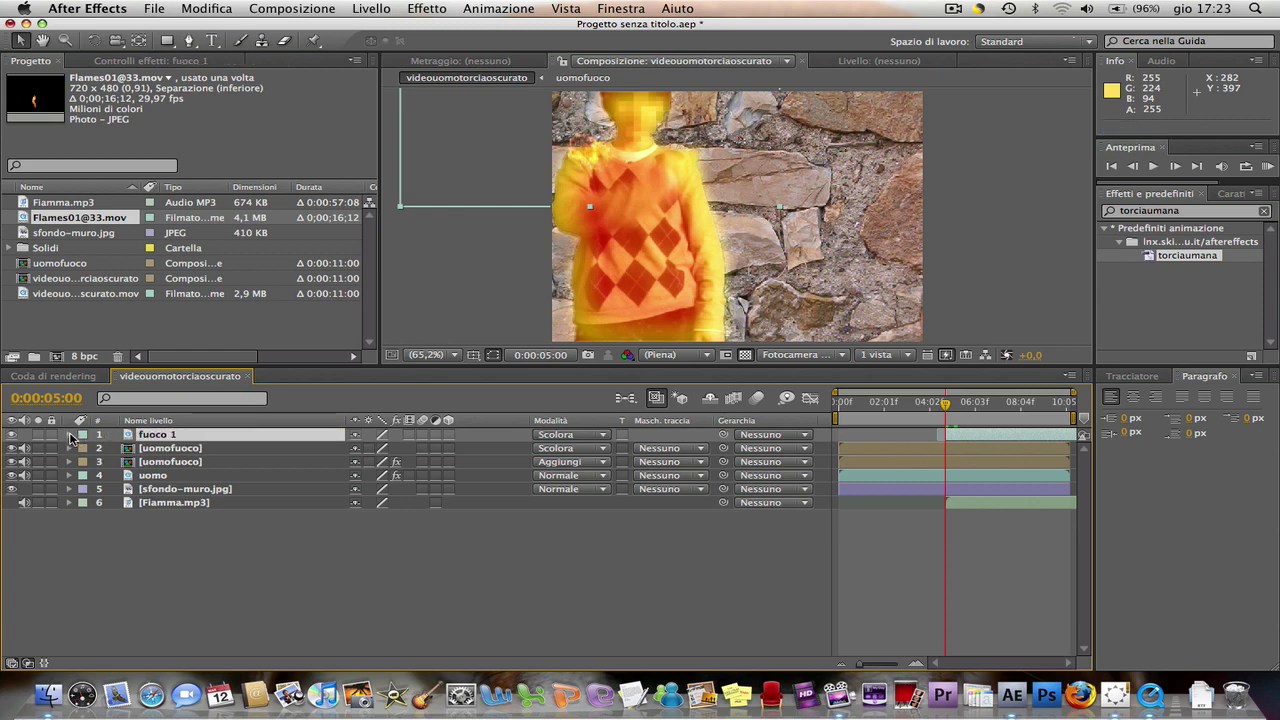
Step: Set a Posizione keyframe of 65.4, -19.2 on fuoco 1 at 0:00:05:00
click(70, 436)
click(84, 448)
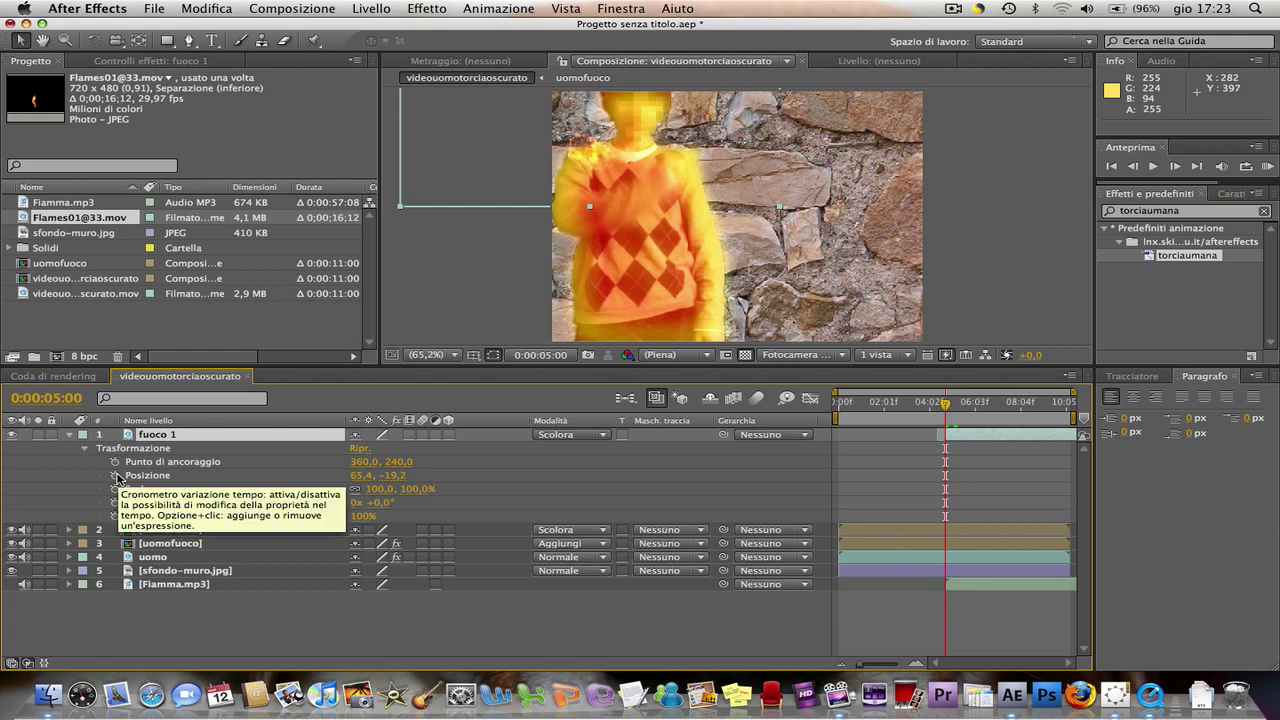
click(116, 476)
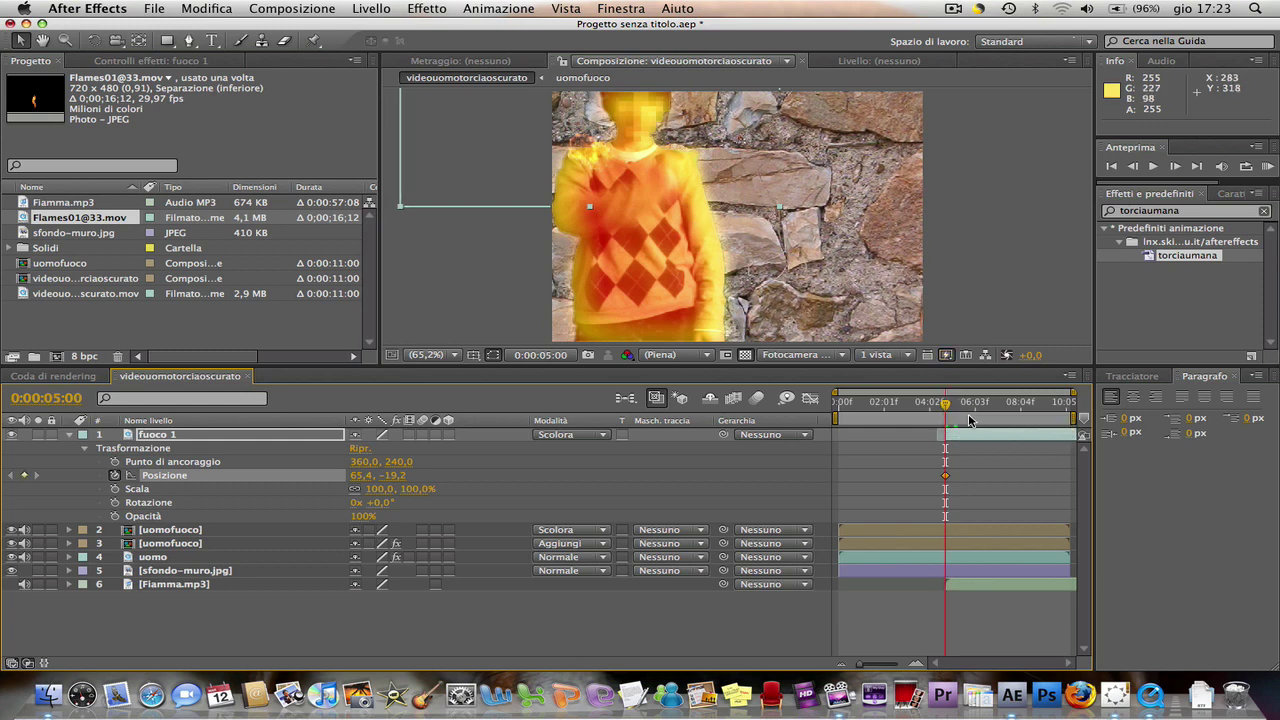
mouse_move(946, 410)
mouse_down()
mouse_move(973, 400)
mouse_move(949, 402)
mouse_up()
click(158, 438)
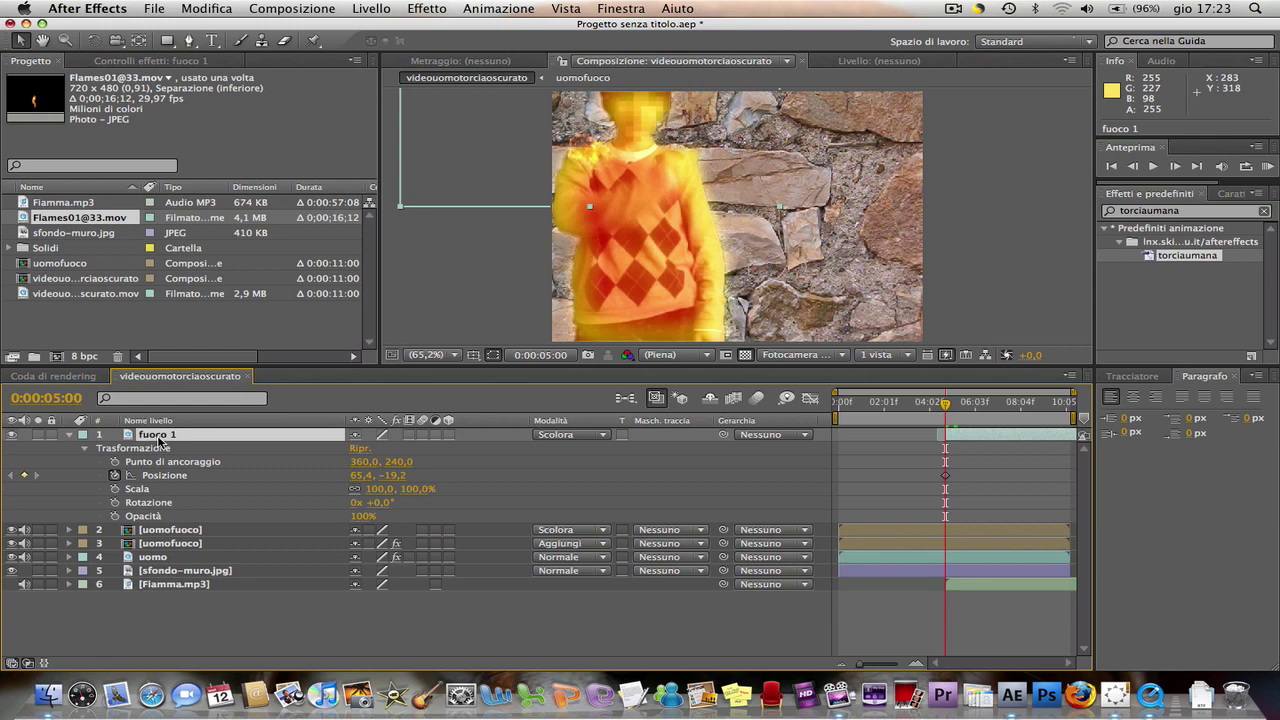
Step: Duplicate fuoco 1 and spread the fuoco 2 and fuoco 3 copies over the boy
key(ctrl+d)
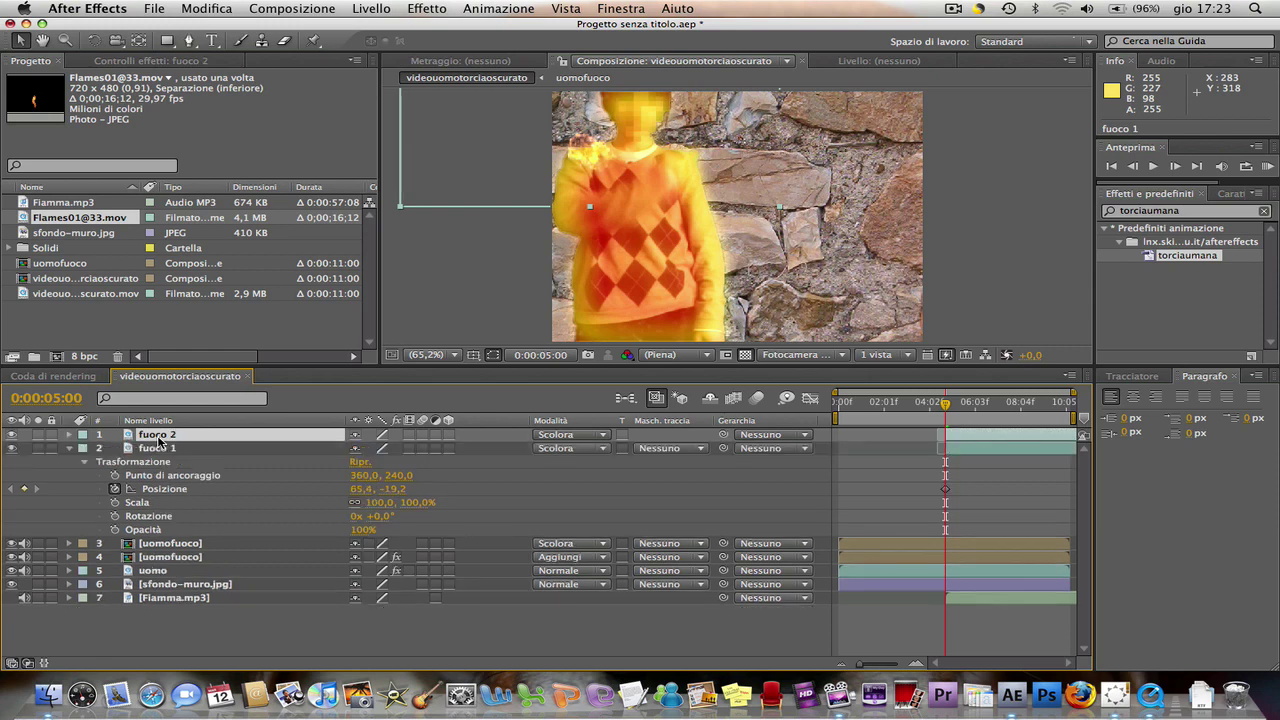
key(ctrl+d)
key(ctrl+d)
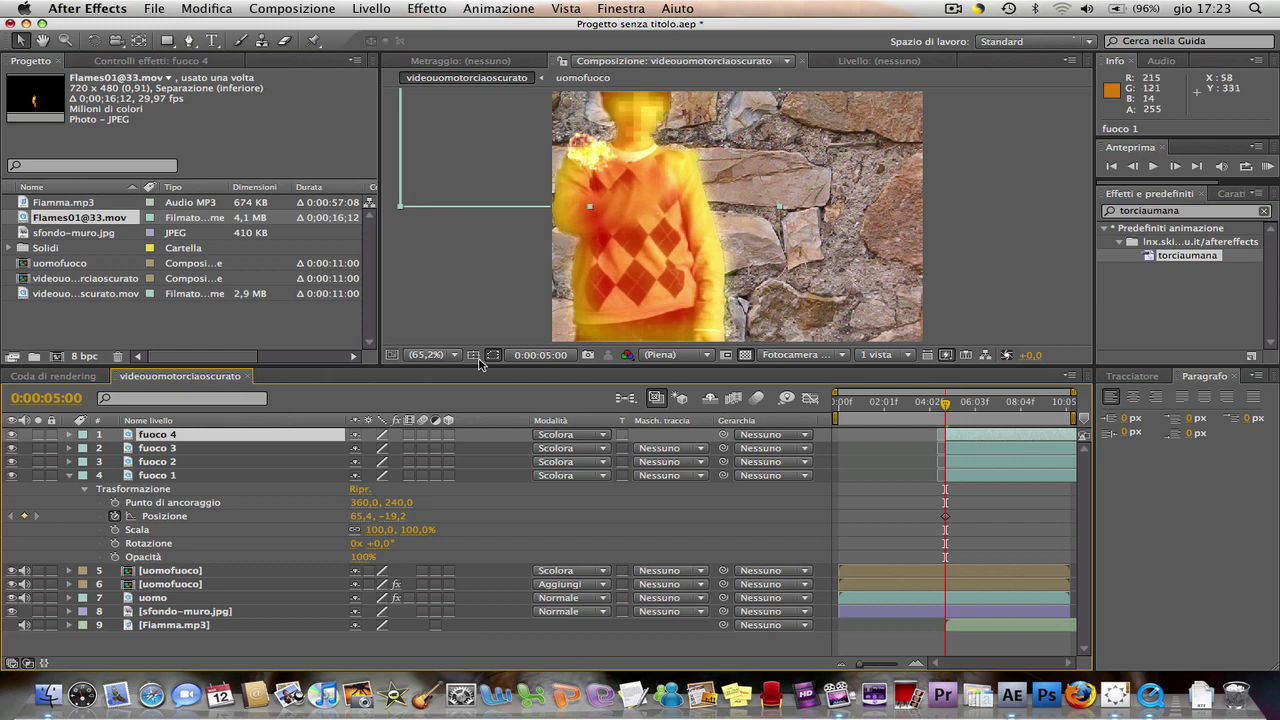
click(158, 462)
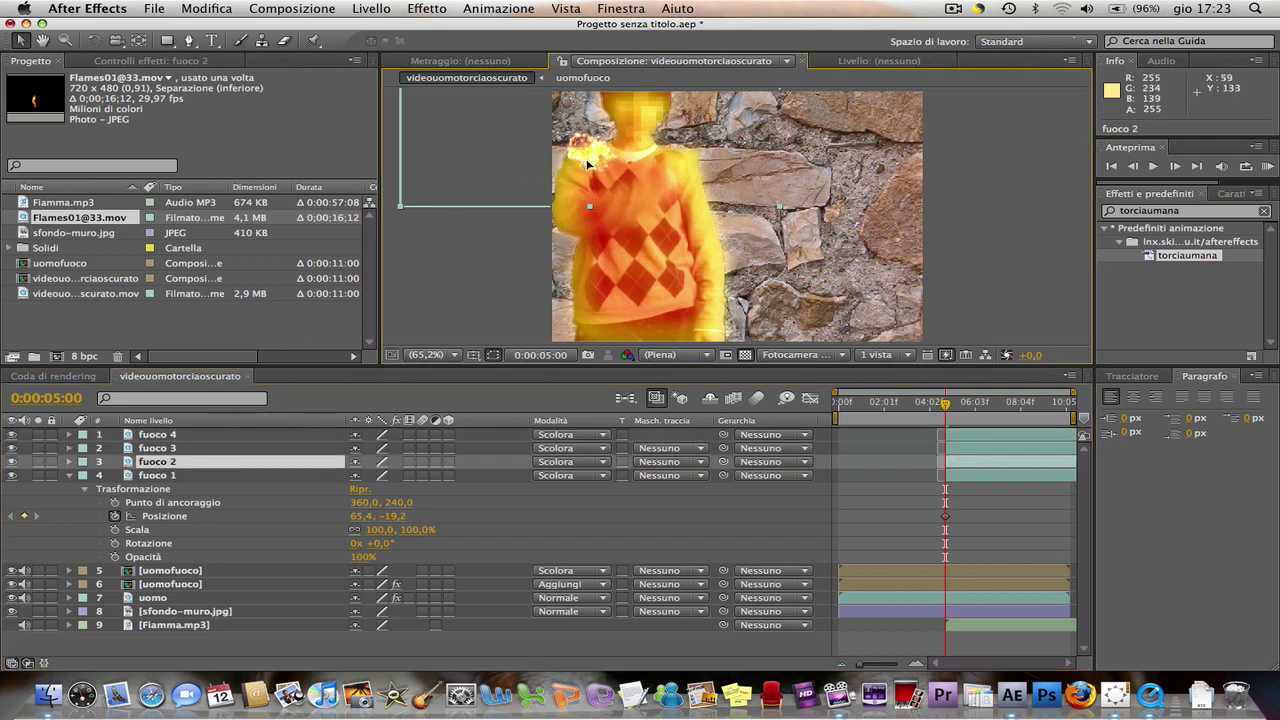
drag(590, 162, 680, 157)
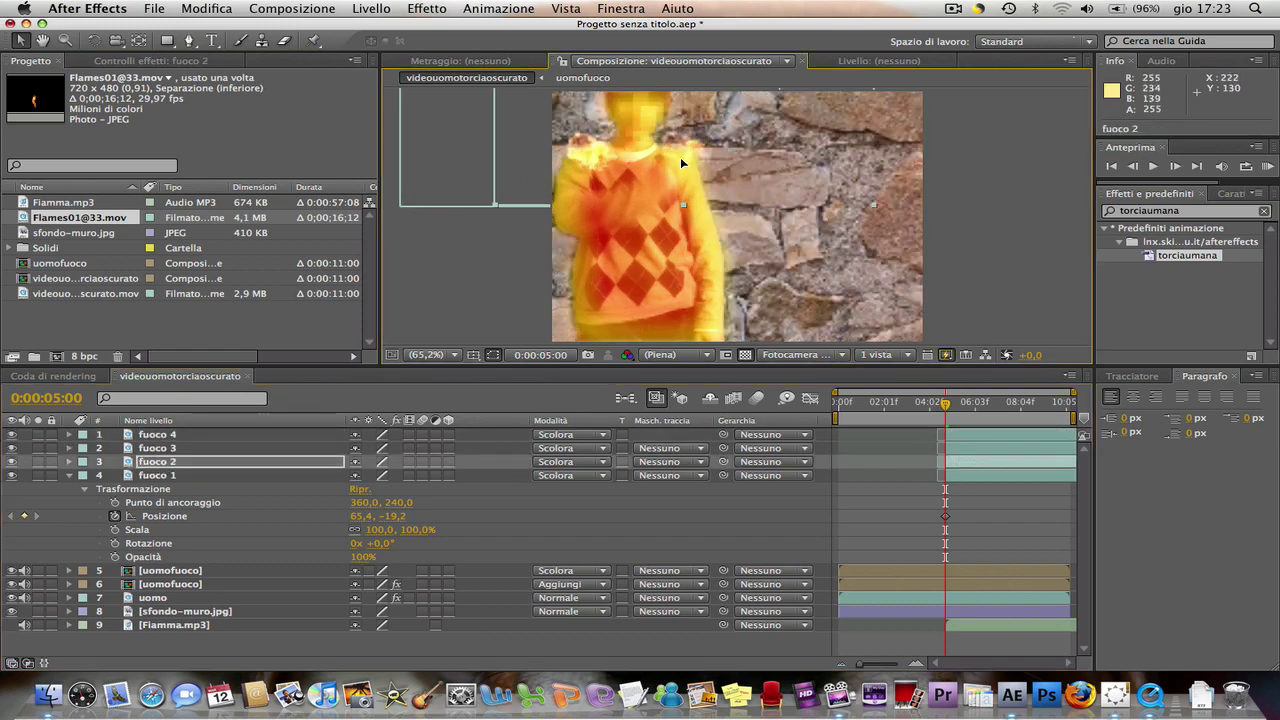
click(243, 450)
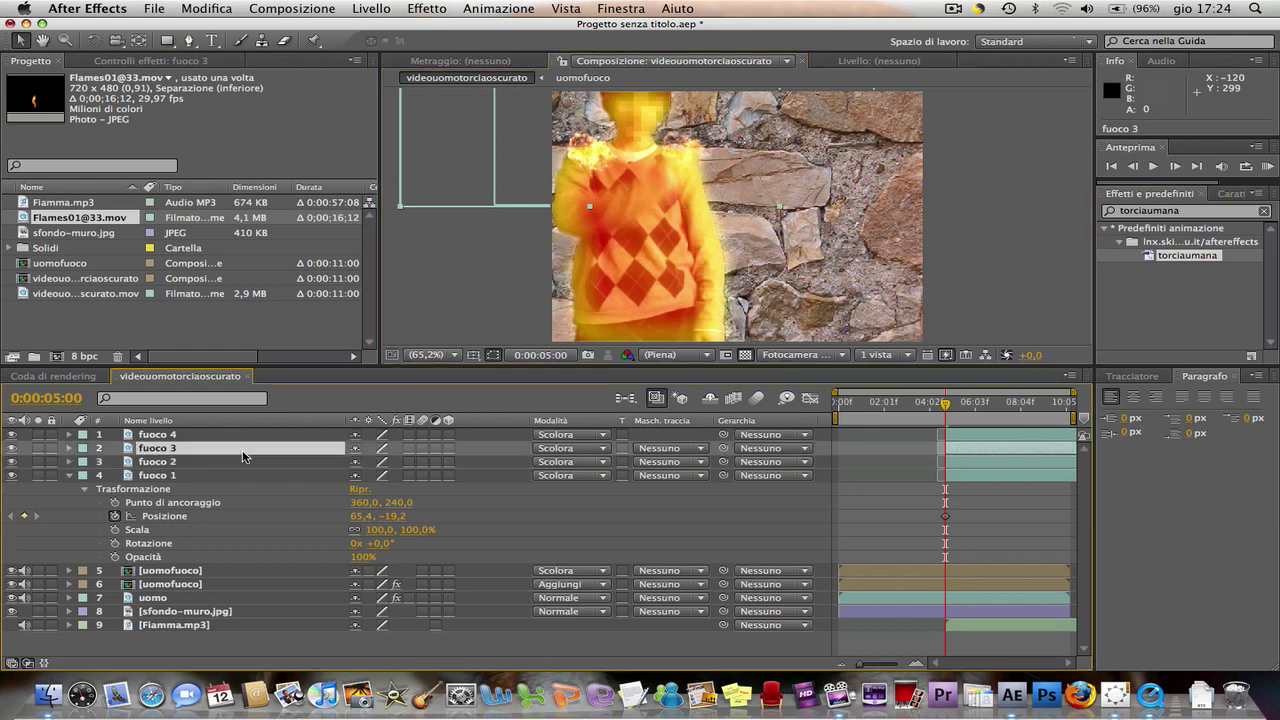
drag(617, 205, 655, 317)
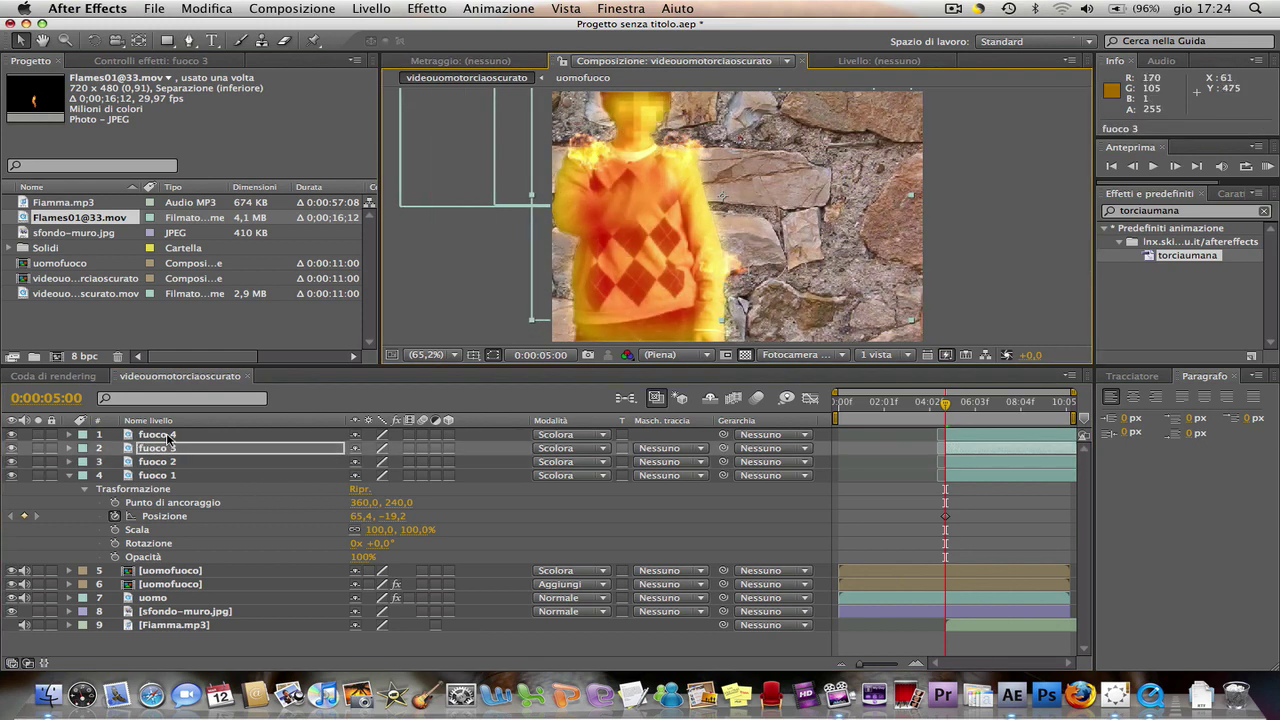
Step: Move fuoco 4 onto the boy's chest and enlarge it
drag(591, 170, 654, 254)
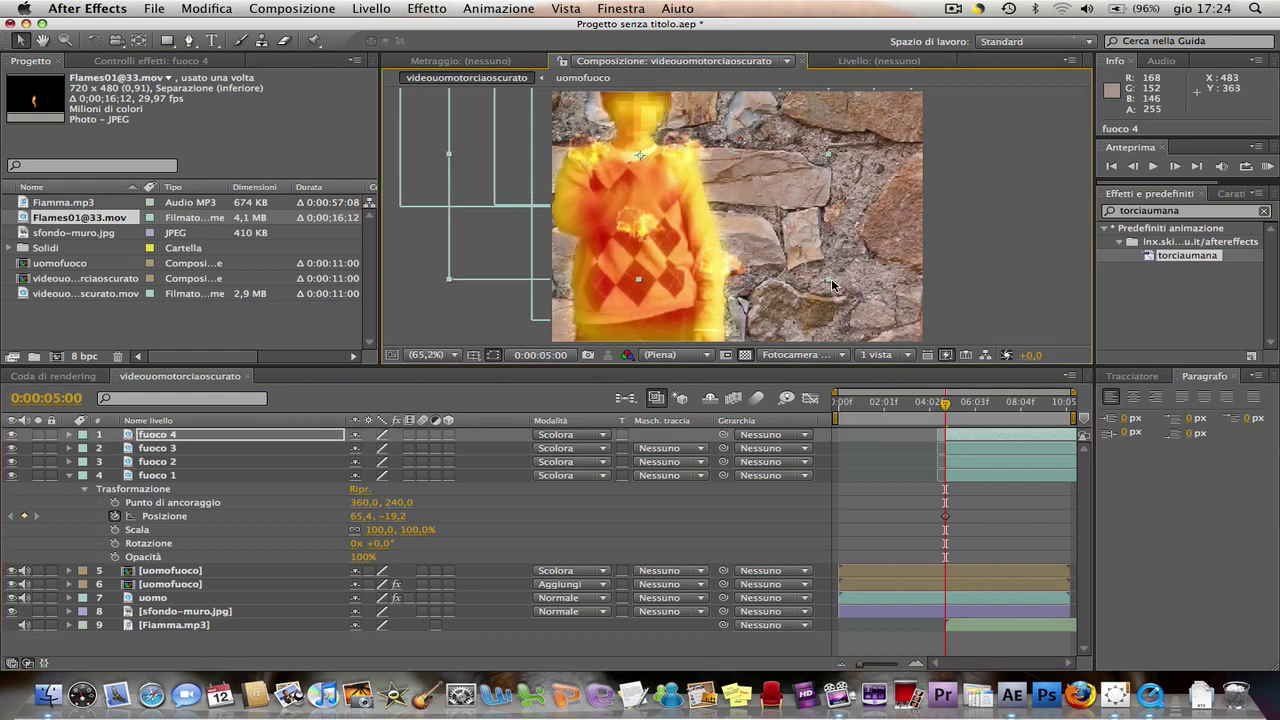
drag(833, 286, 905, 349)
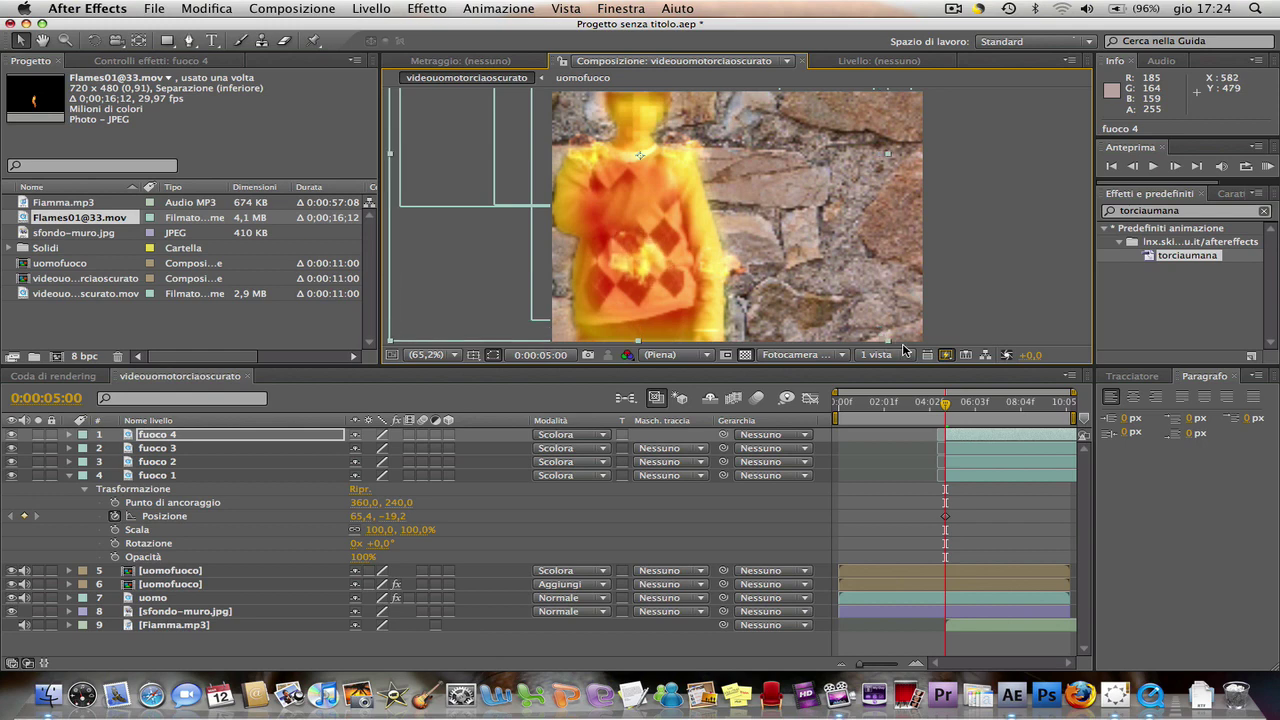
drag(905, 349, 895, 372)
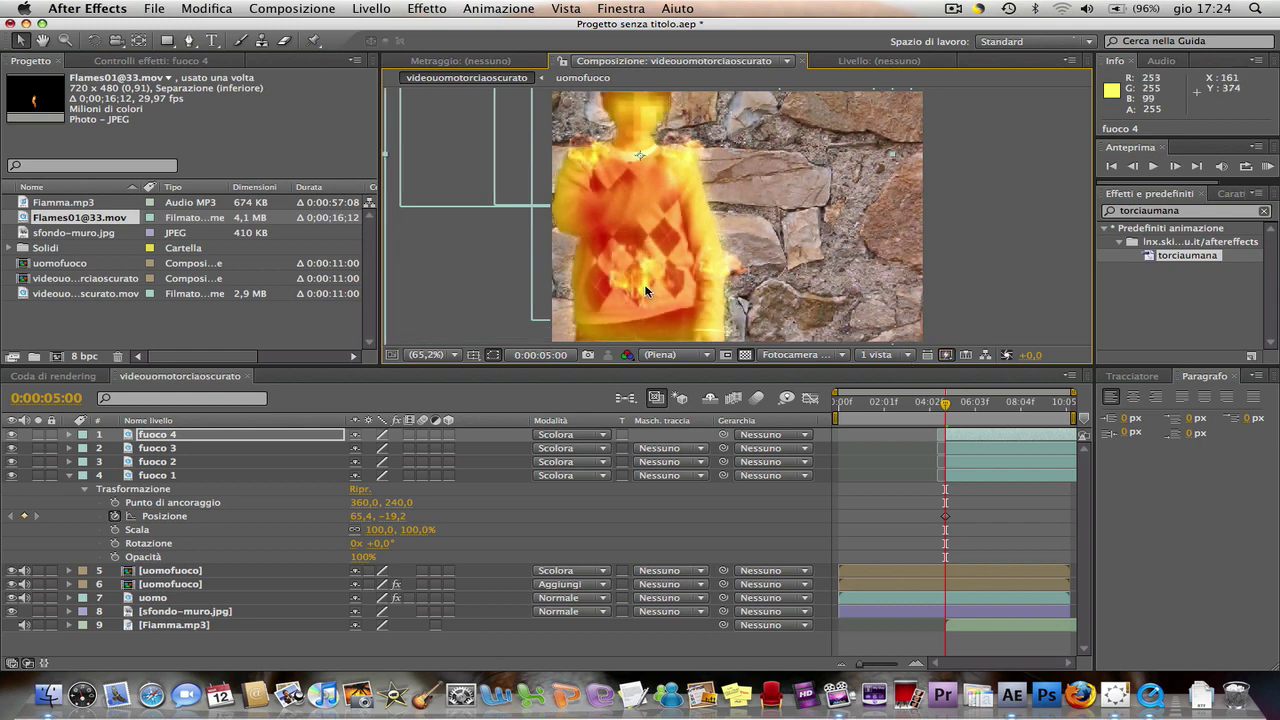
drag(645, 290, 643, 235)
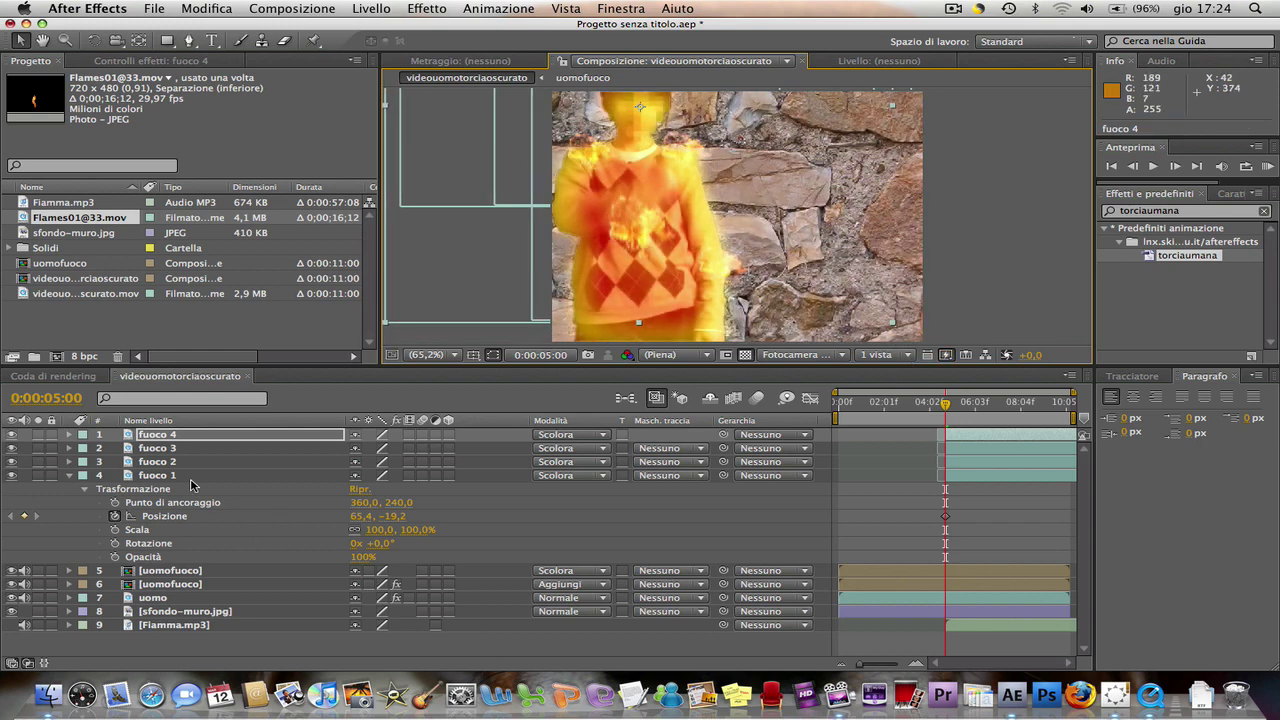
Step: Duplicate fuoco 4 into fuoco 5 and shift it left and down
click(165, 437)
key(super+d)
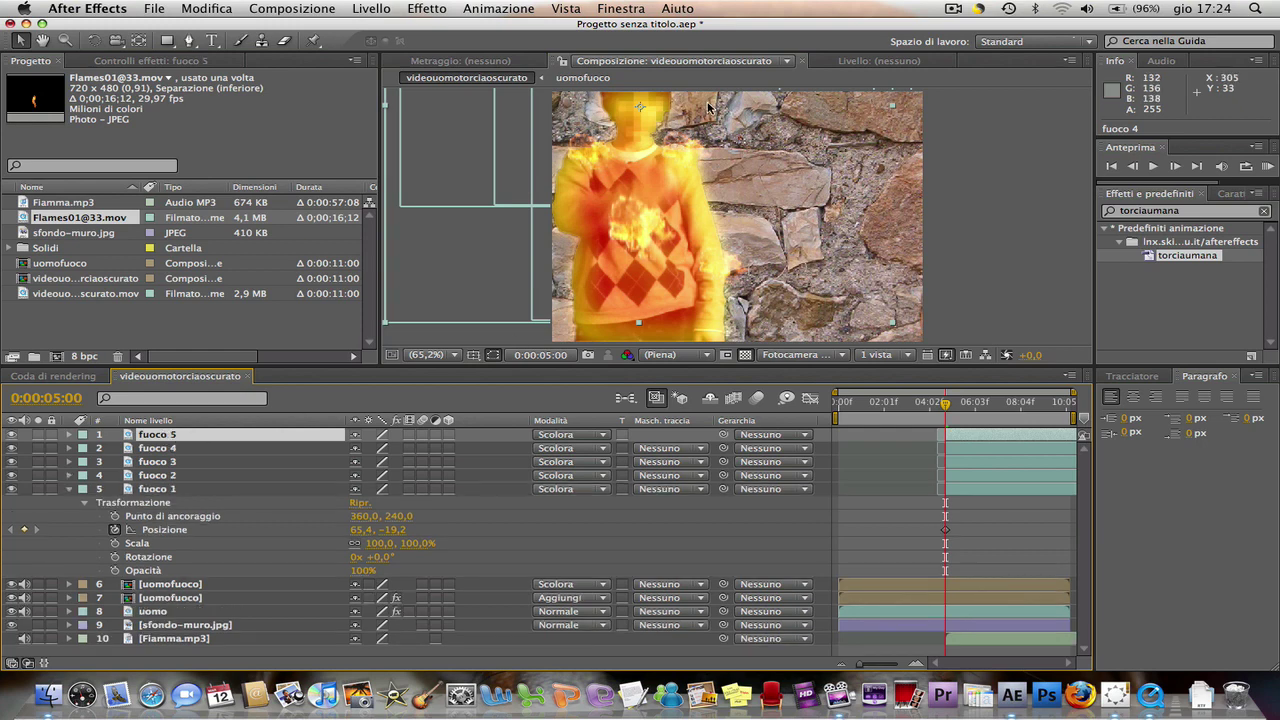
drag(655, 245, 590, 300)
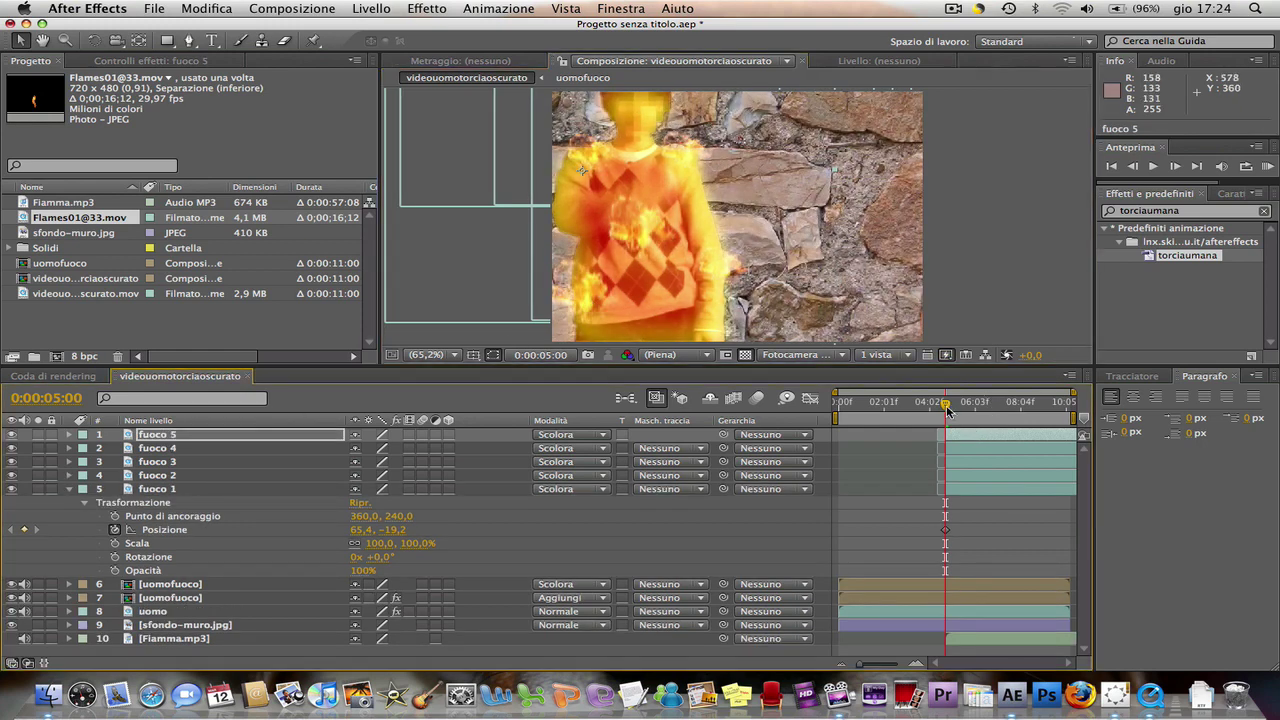
drag(945, 403, 973, 401)
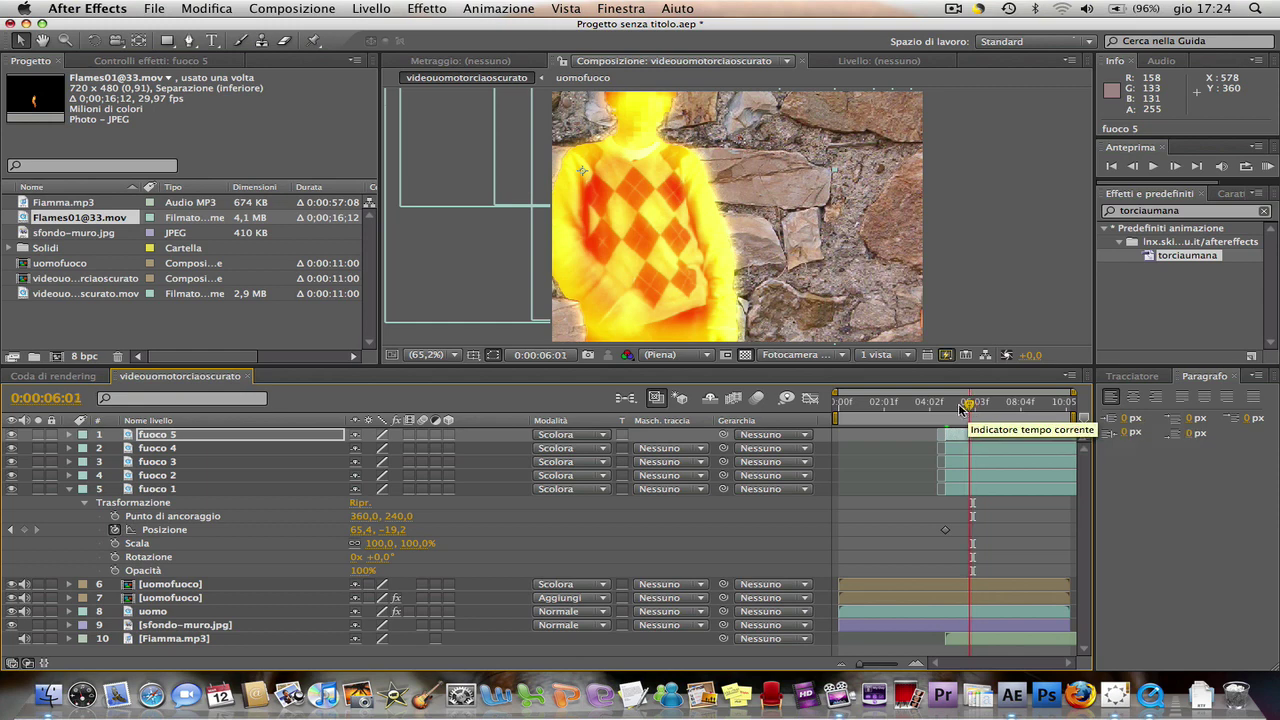
drag(973, 401, 945, 405)
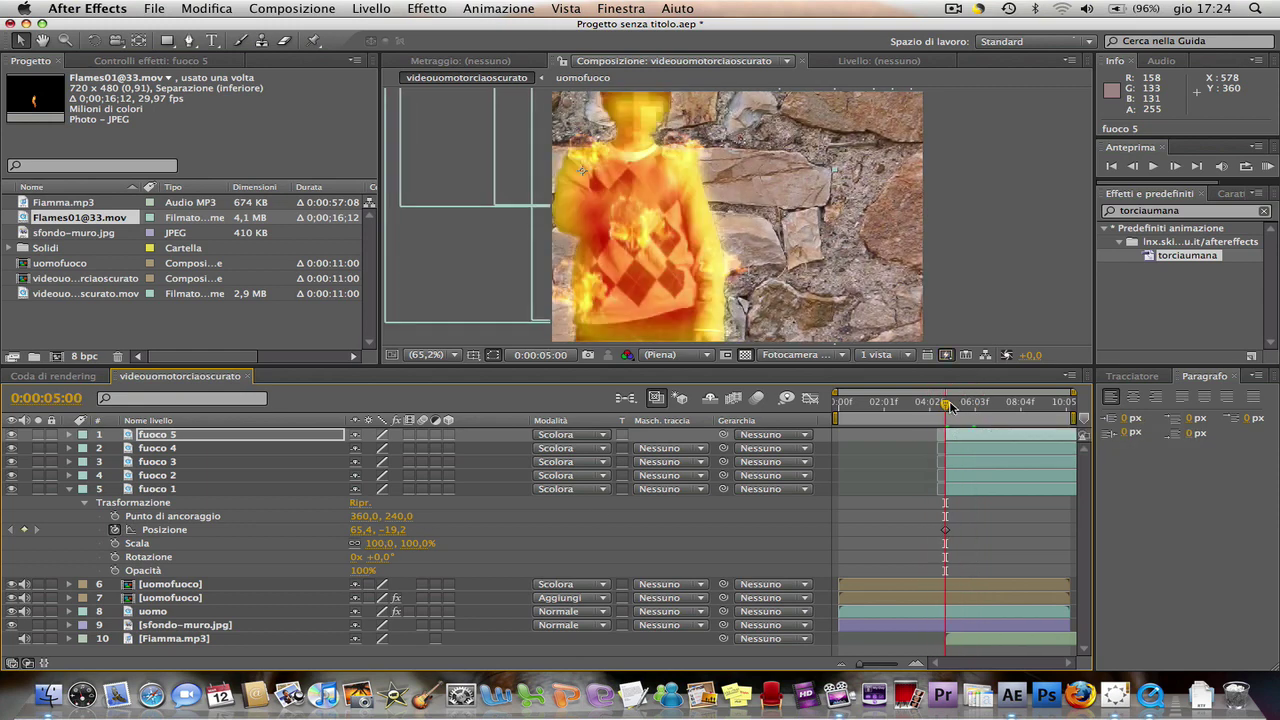
drag(948, 405, 978, 401)
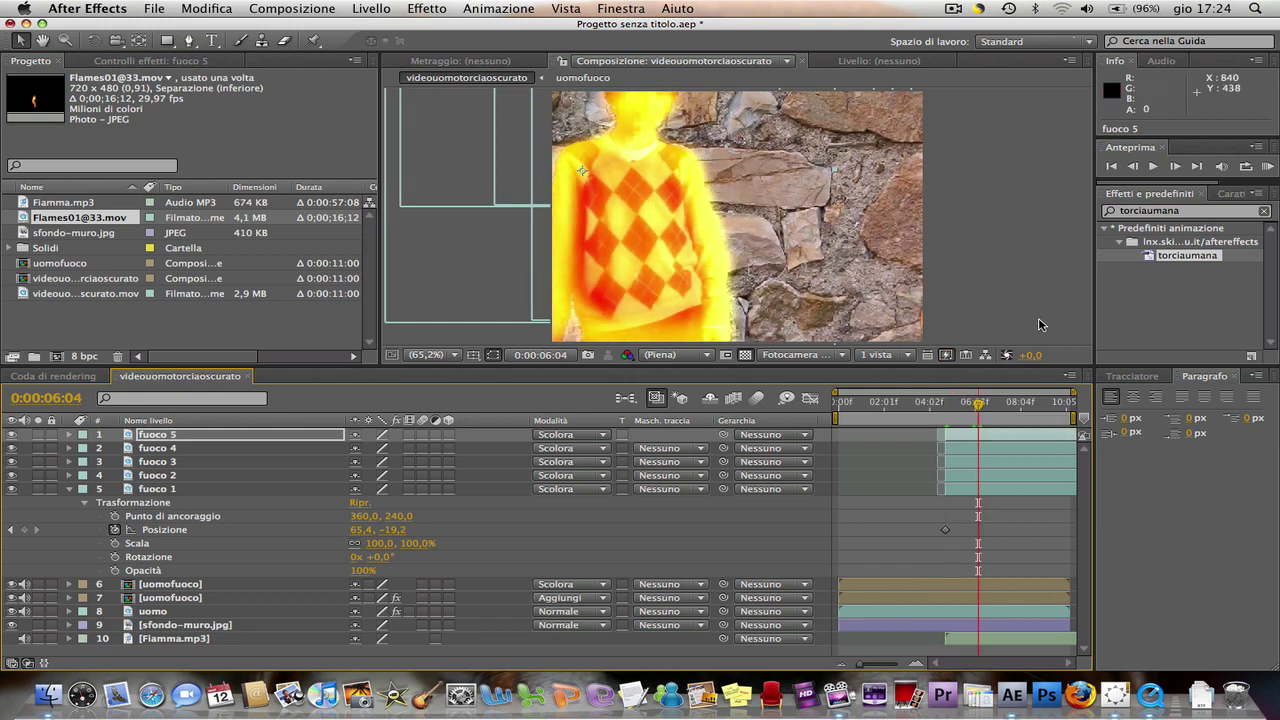
drag(980, 410, 947, 402)
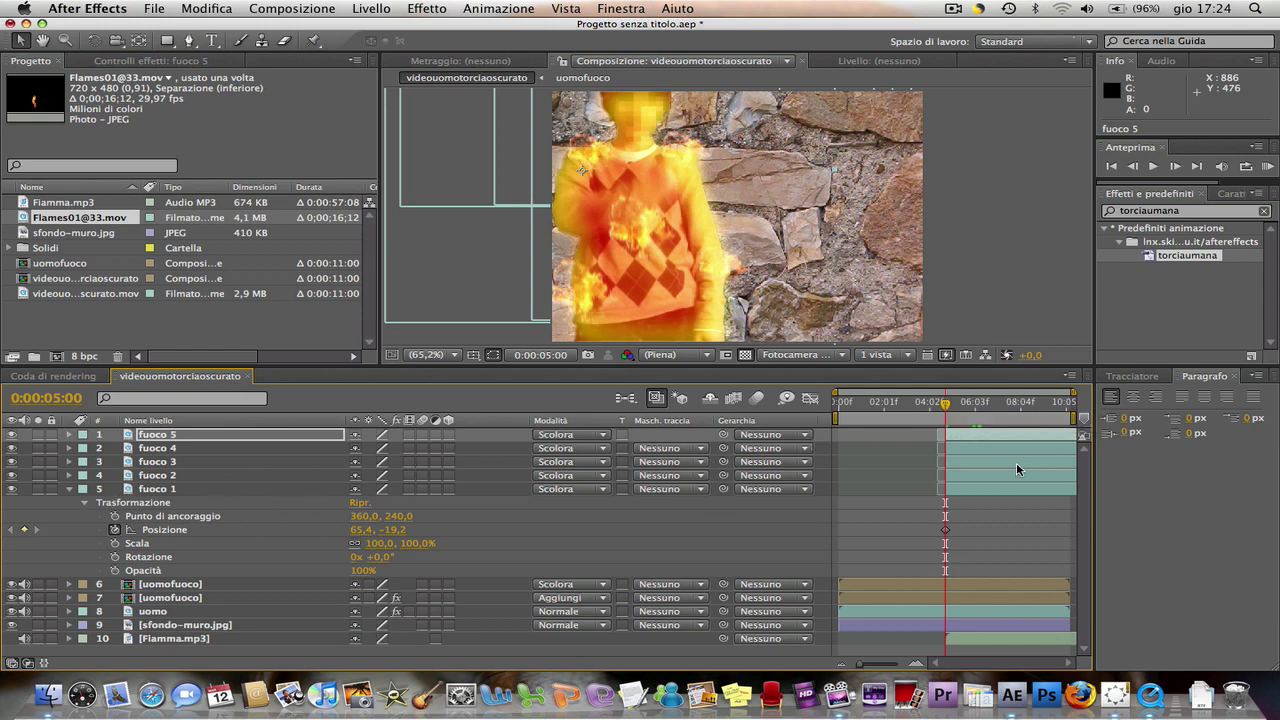
drag(945, 410, 945, 404)
Step: Add a Posizione keyframe to fuoco 1–5 at 0:00:06:03 and check their transform values
shift+click(158, 489)
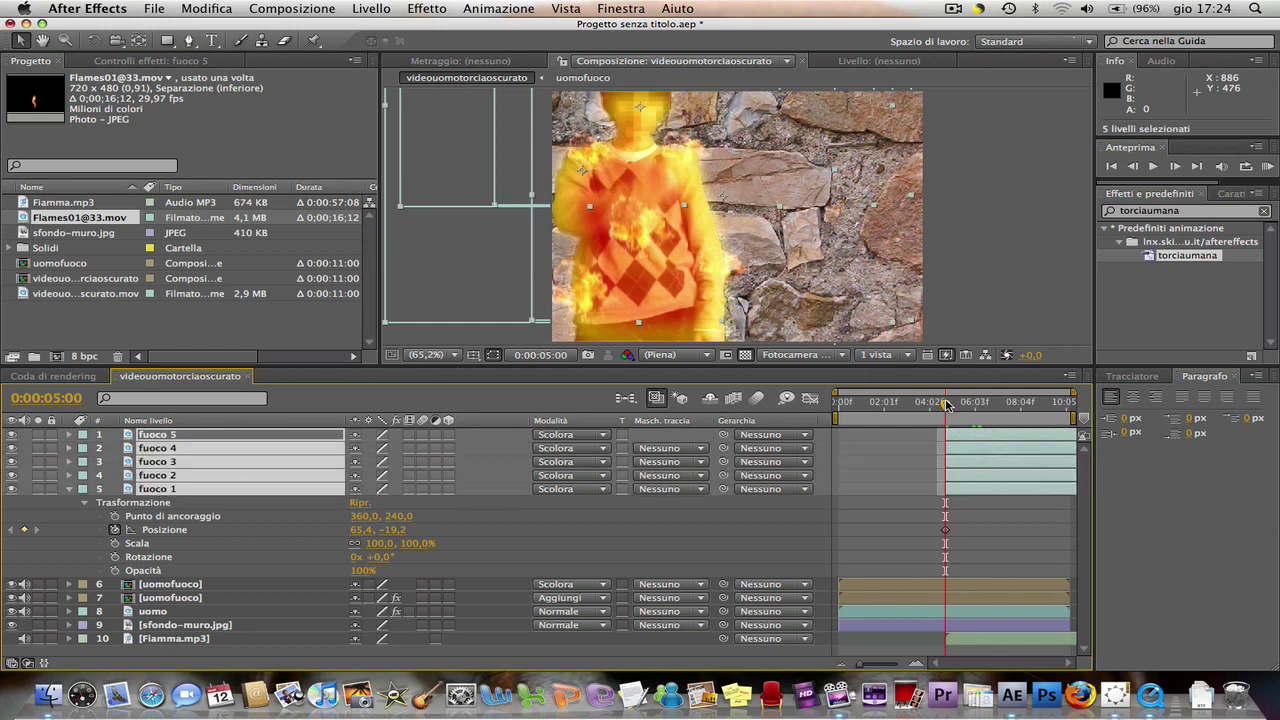
mouse_move(945, 404)
mouse_down()
mouse_move(993, 392)
mouse_move(975, 400)
mouse_up()
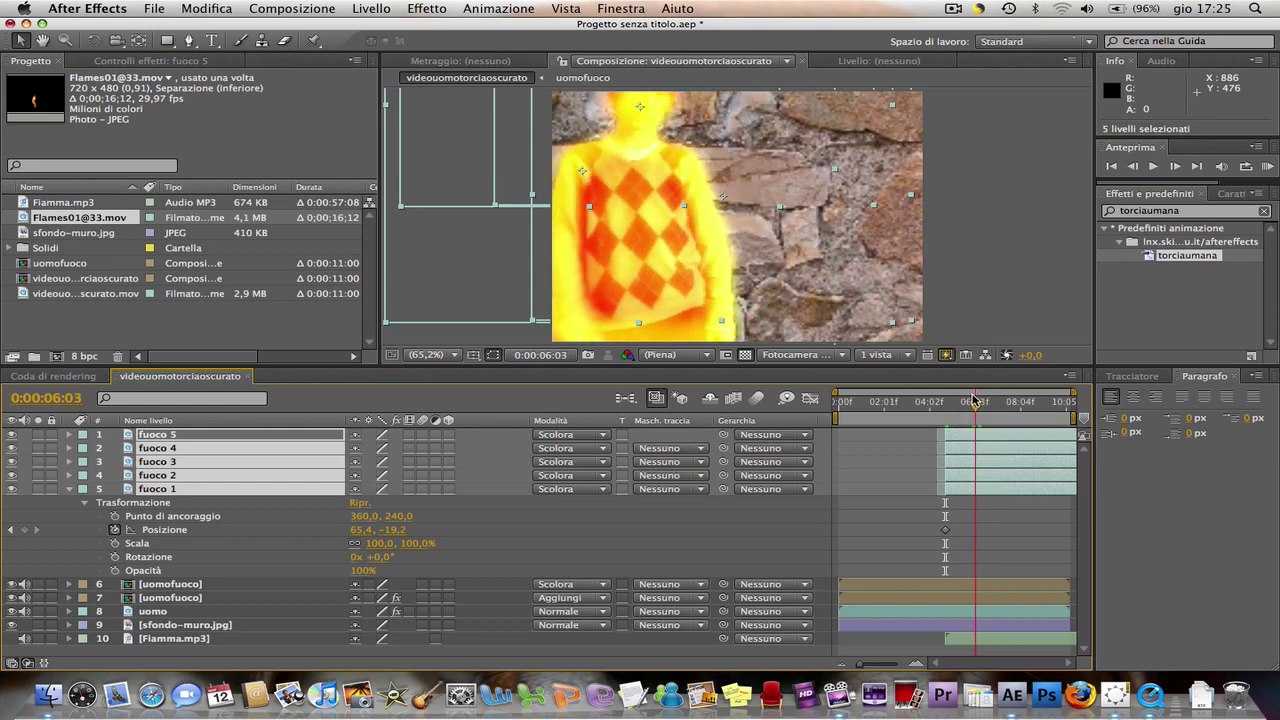
click(25, 531)
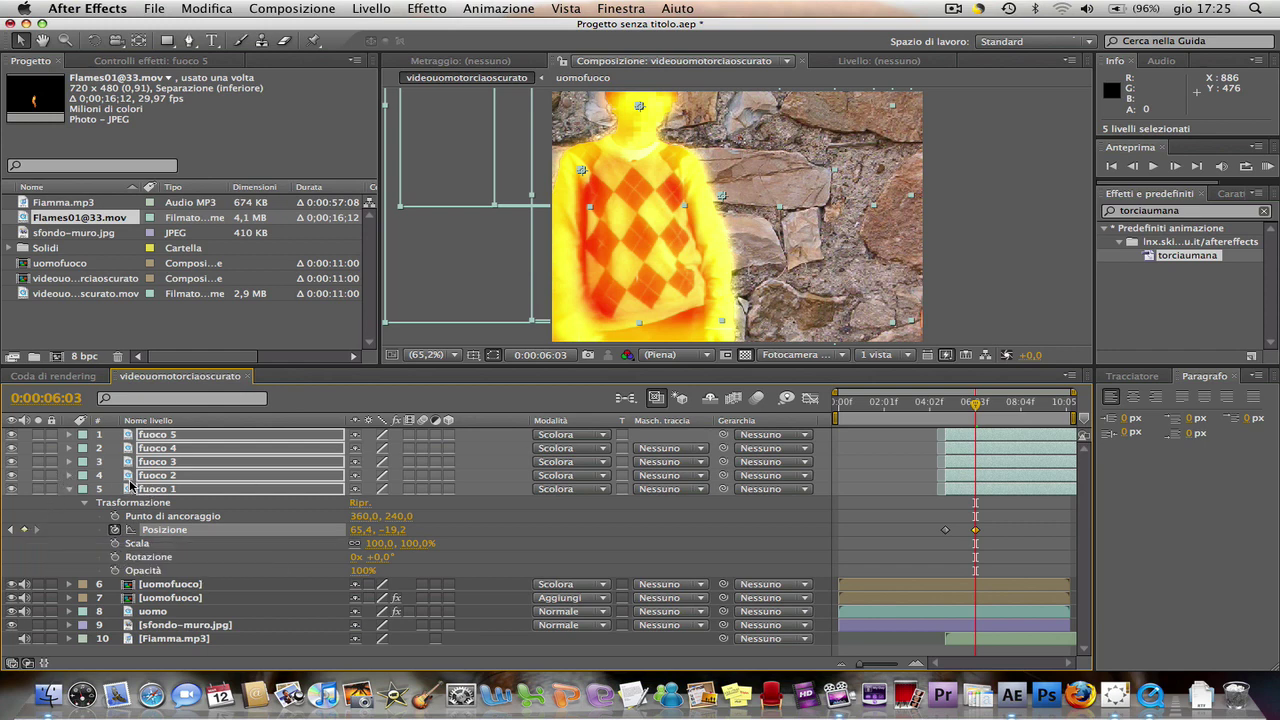
click(68, 462)
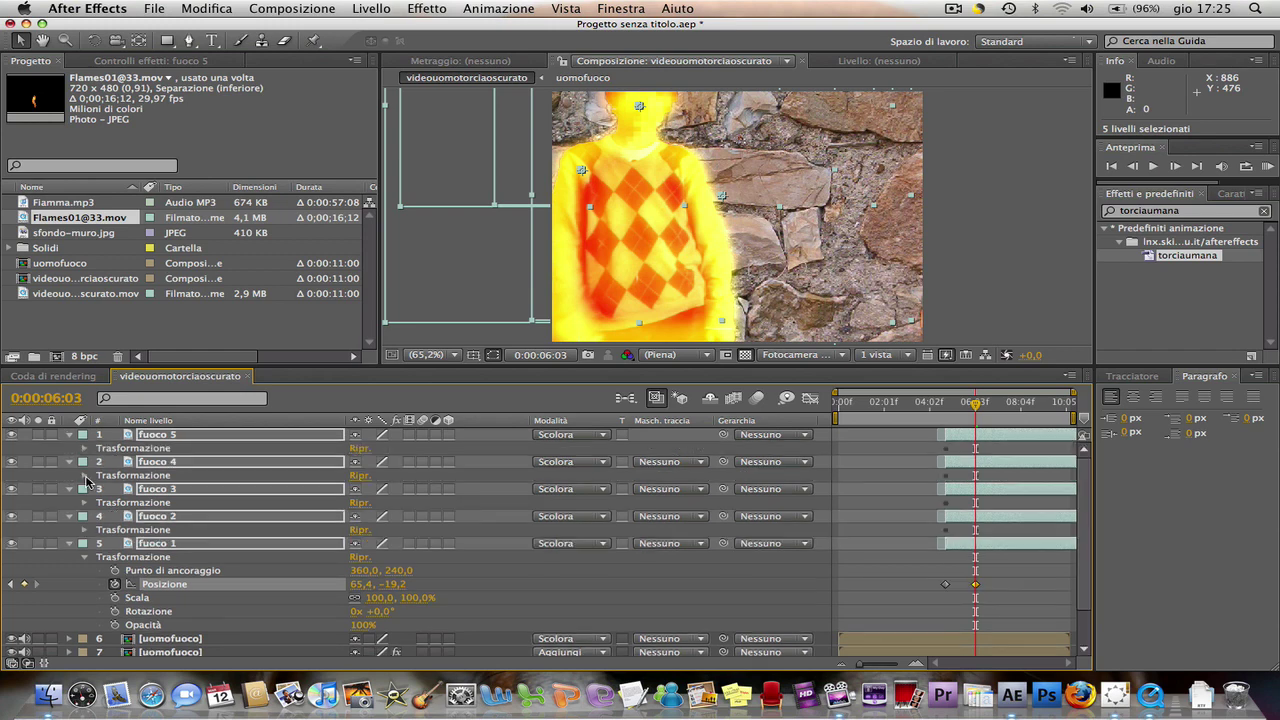
click(86, 479)
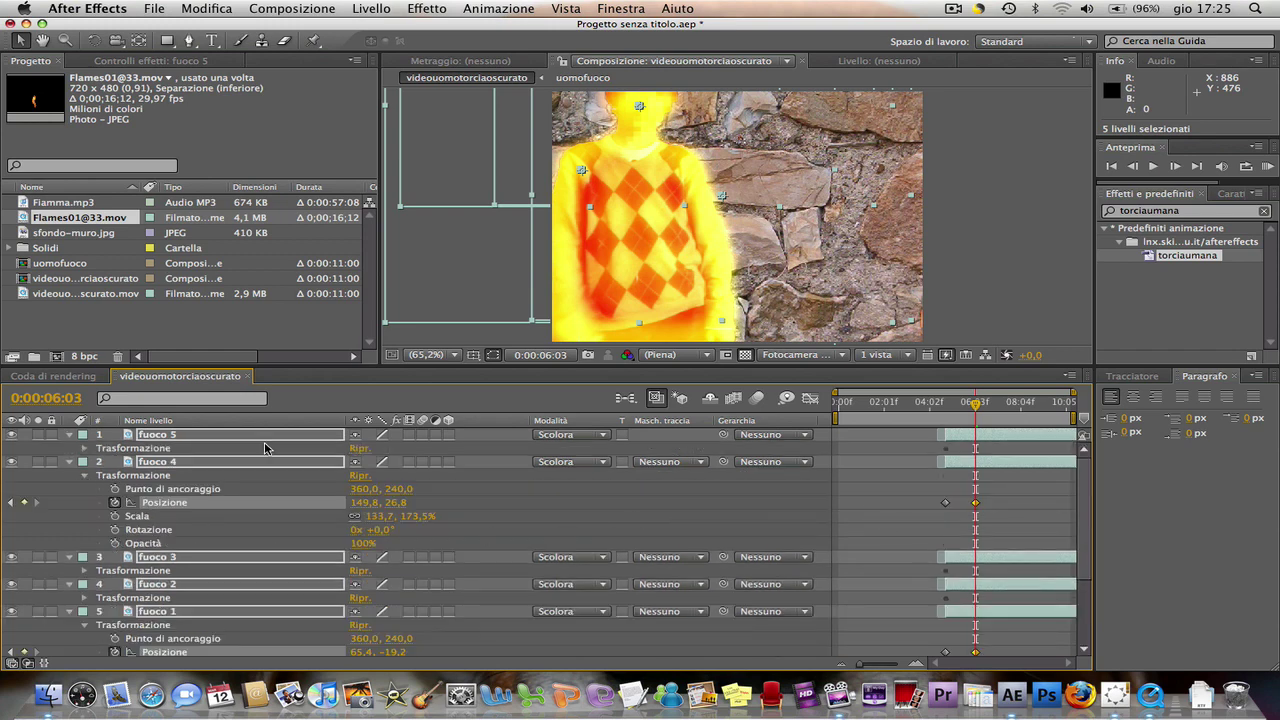
click(69, 463)
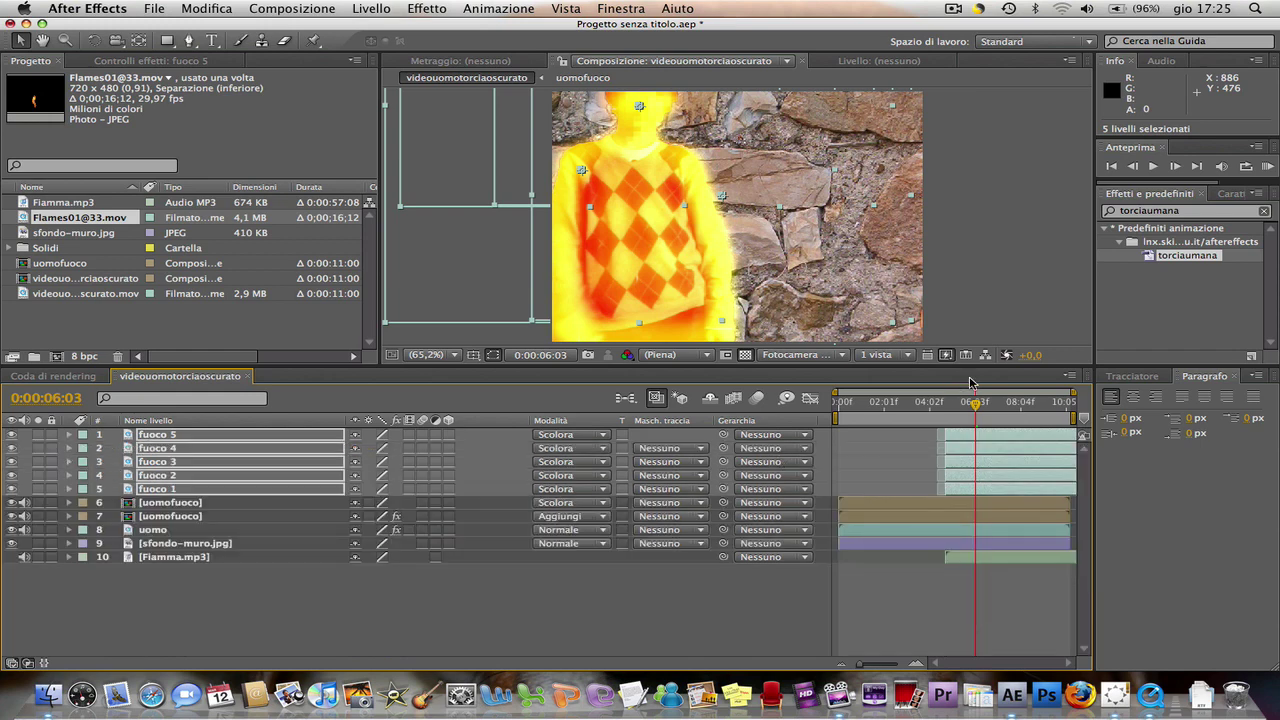
Step: Around 0:00:07:00, move all five flame layers further to the right
drag(978, 406, 997, 402)
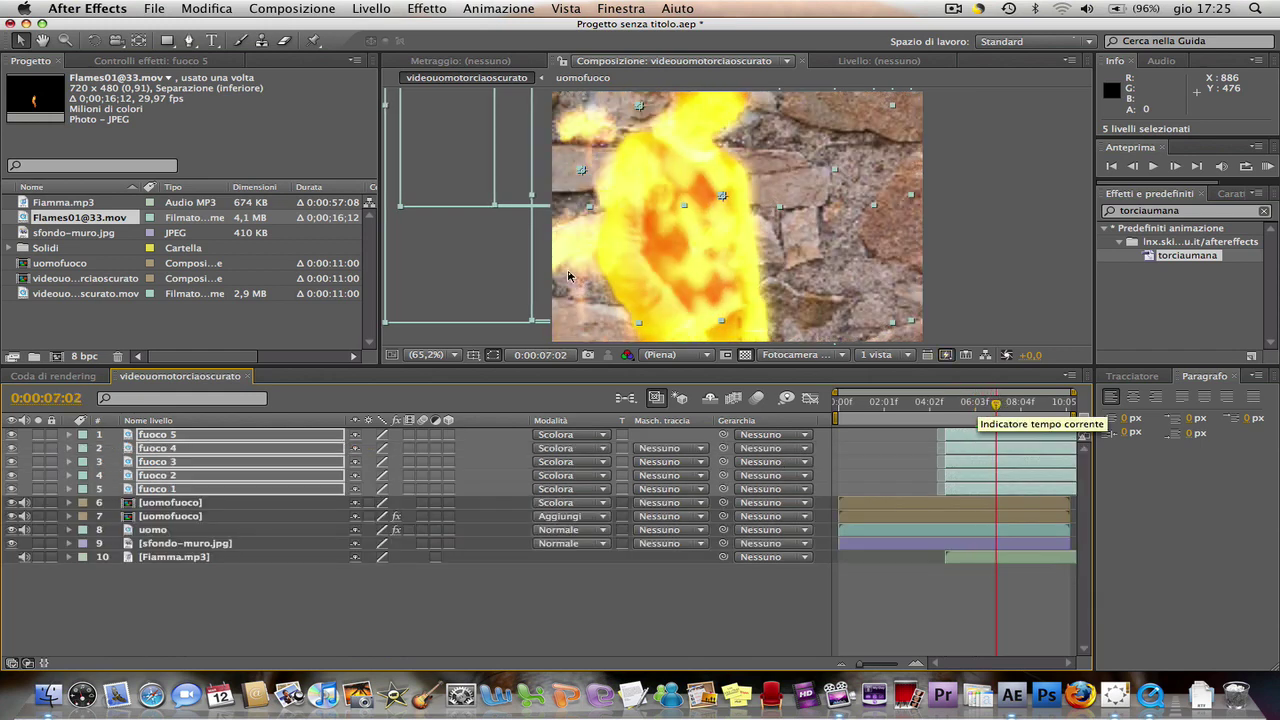
drag(568, 276, 610, 274)
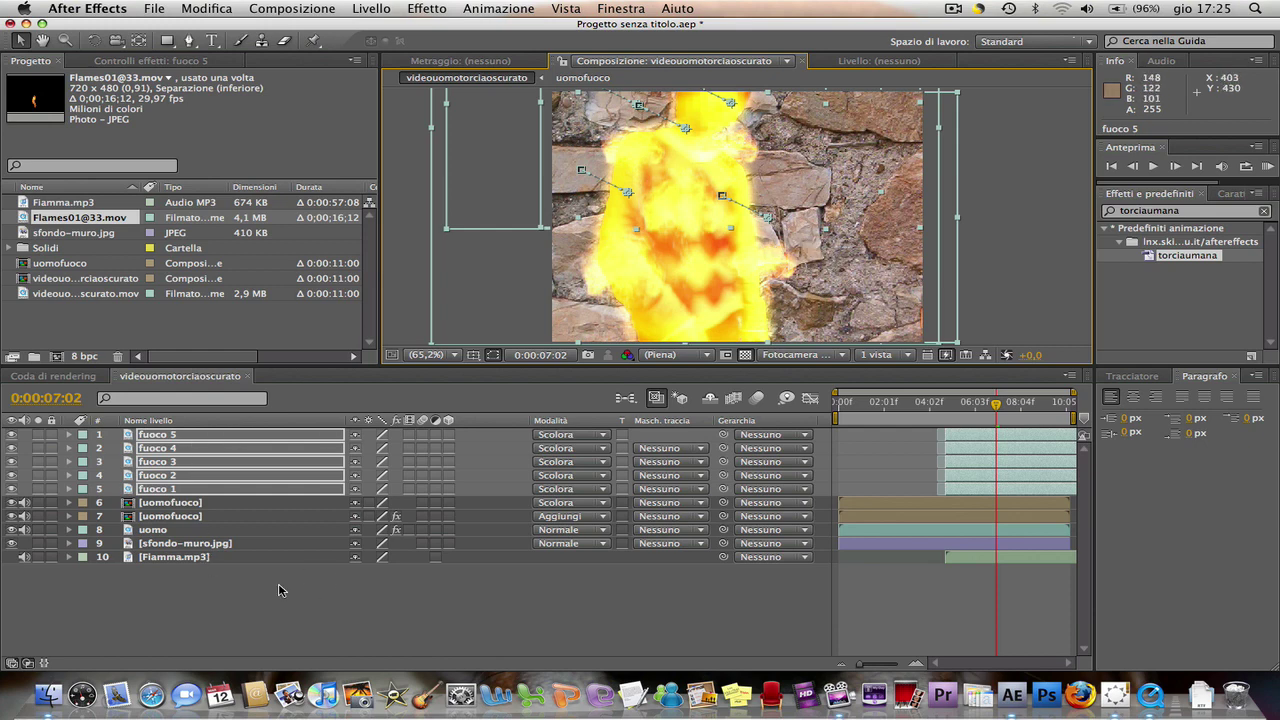
click(340, 597)
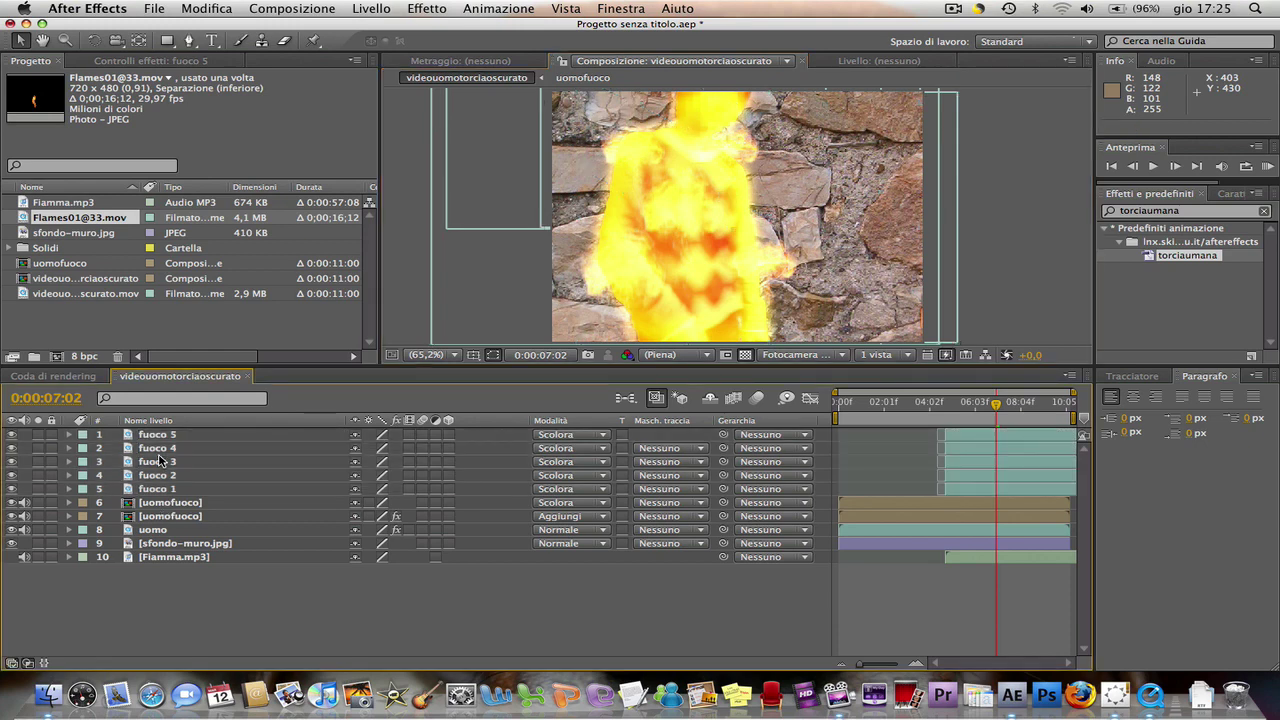
click(160, 461)
click(180, 488)
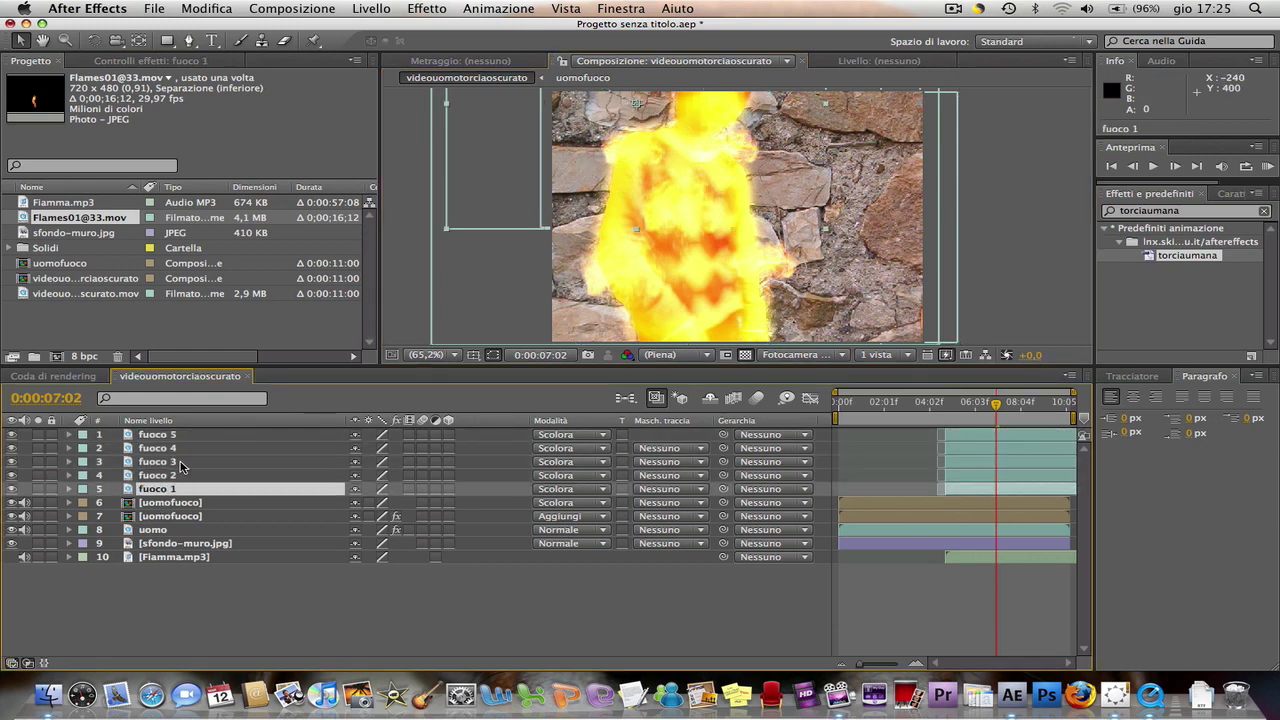
shift+click(173, 440)
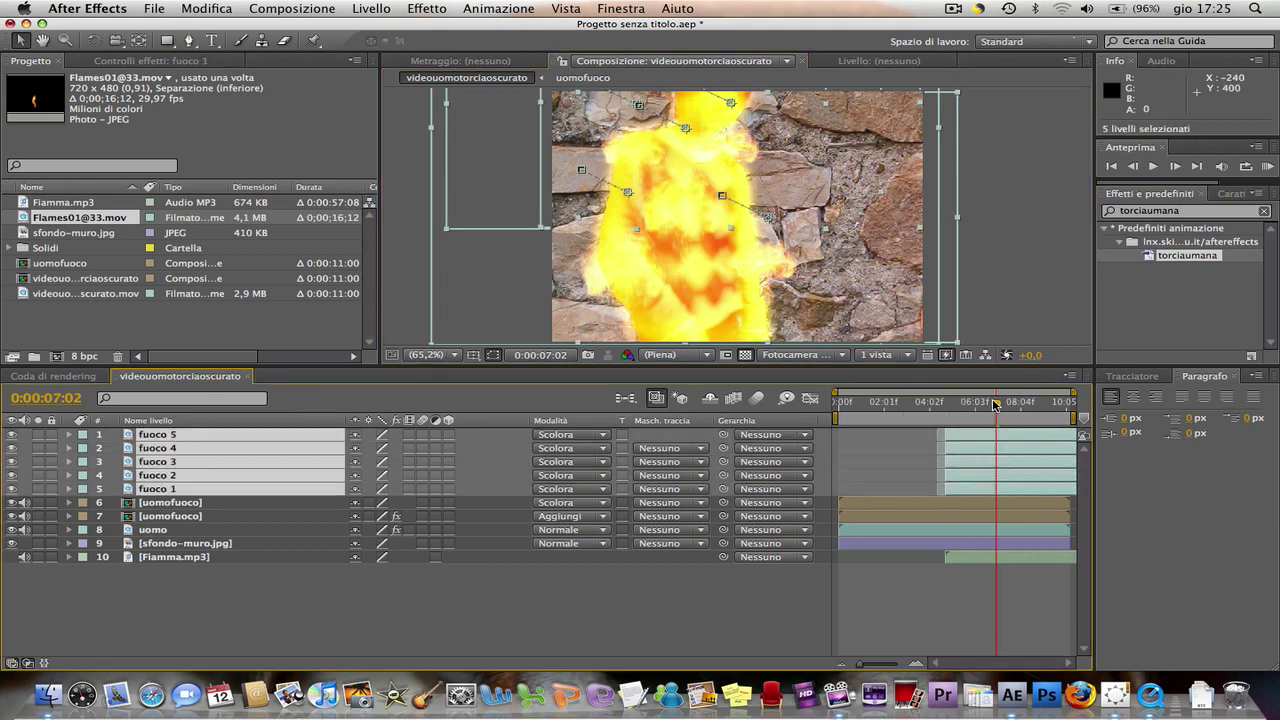
drag(996, 405, 1009, 405)
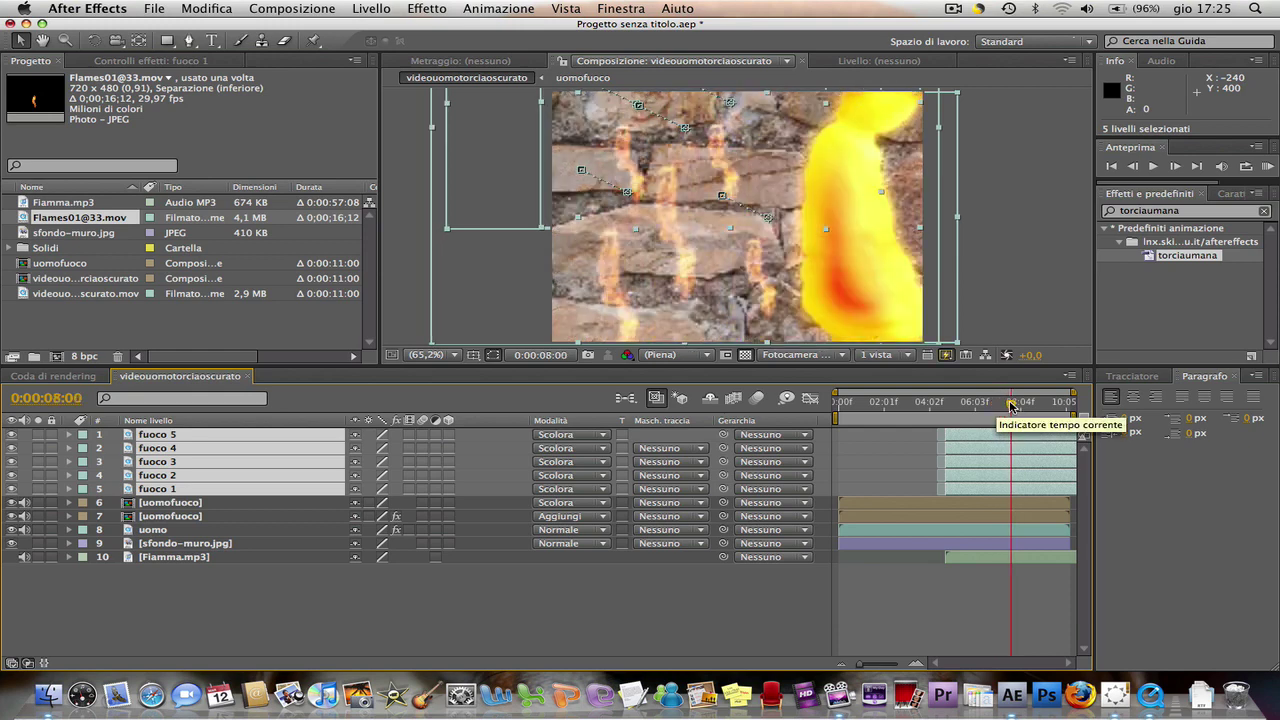
mouse_move(767, 218)
mouse_down()
mouse_move(773, 252)
mouse_move(791, 249)
mouse_up()
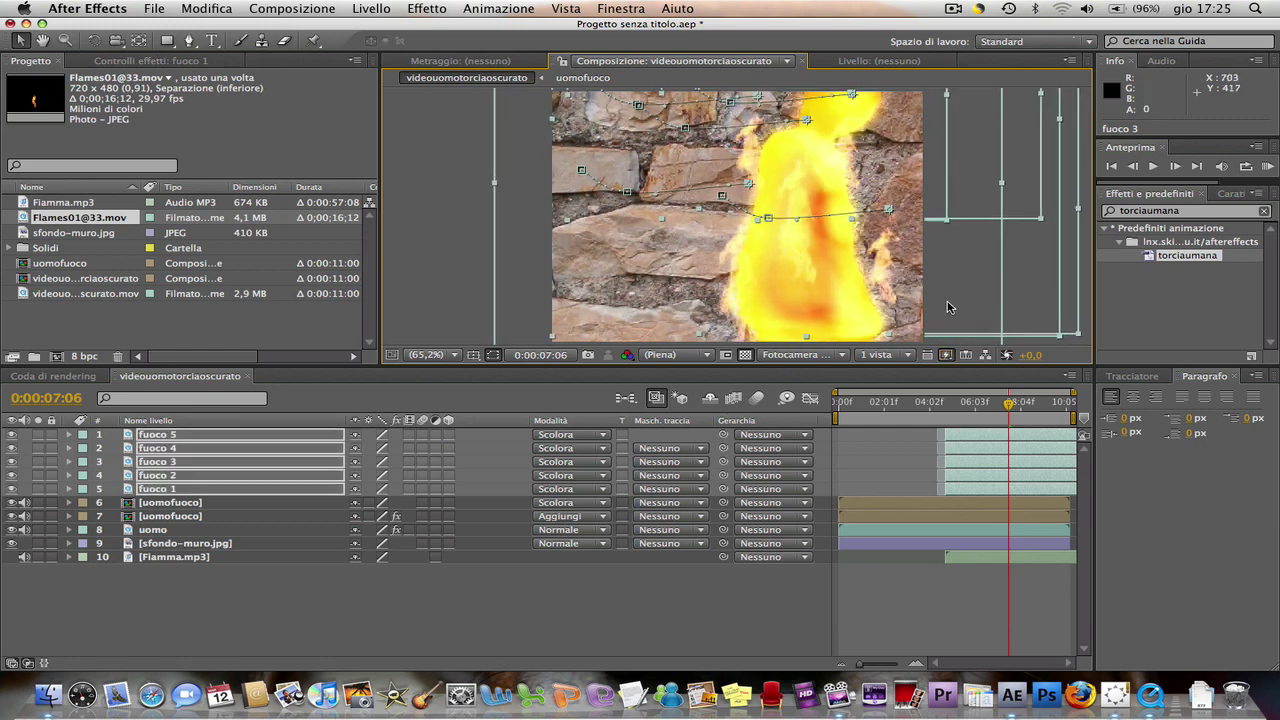
Step: Inspect the motion paths of fuoco 5, 4, 3 and 1, then reselect all five
click(604, 605)
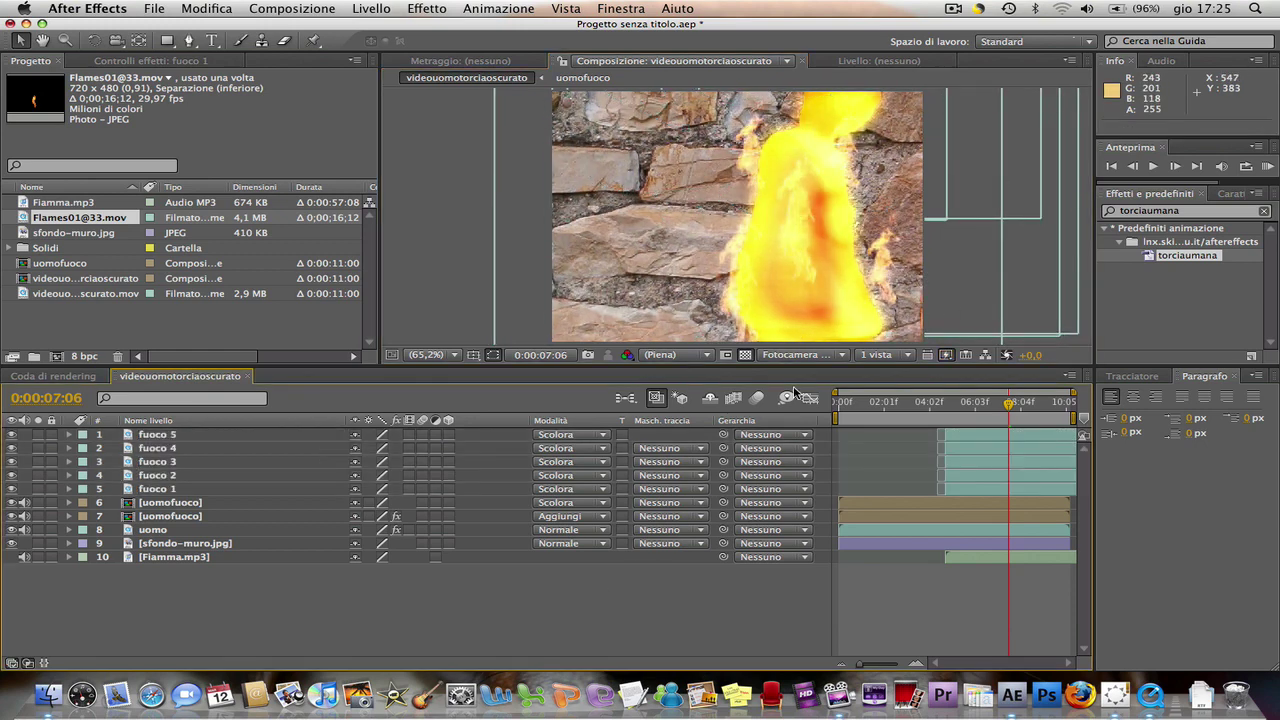
click(881, 282)
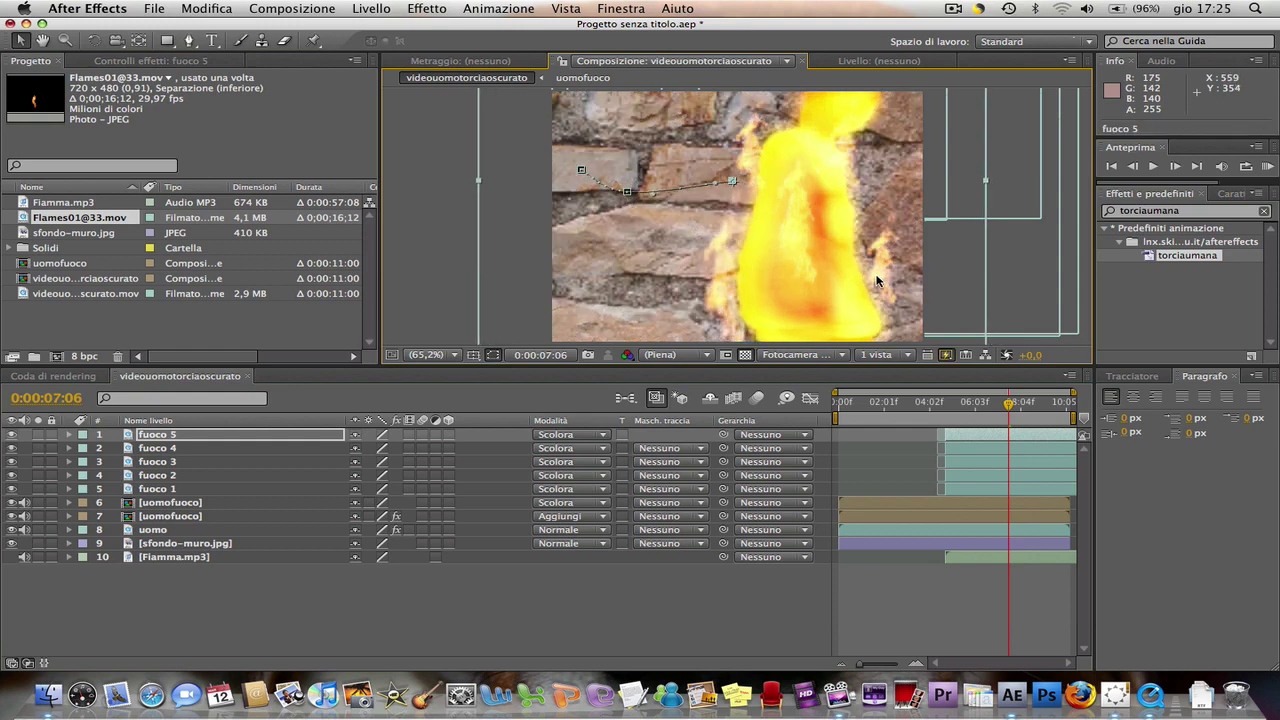
click(588, 610)
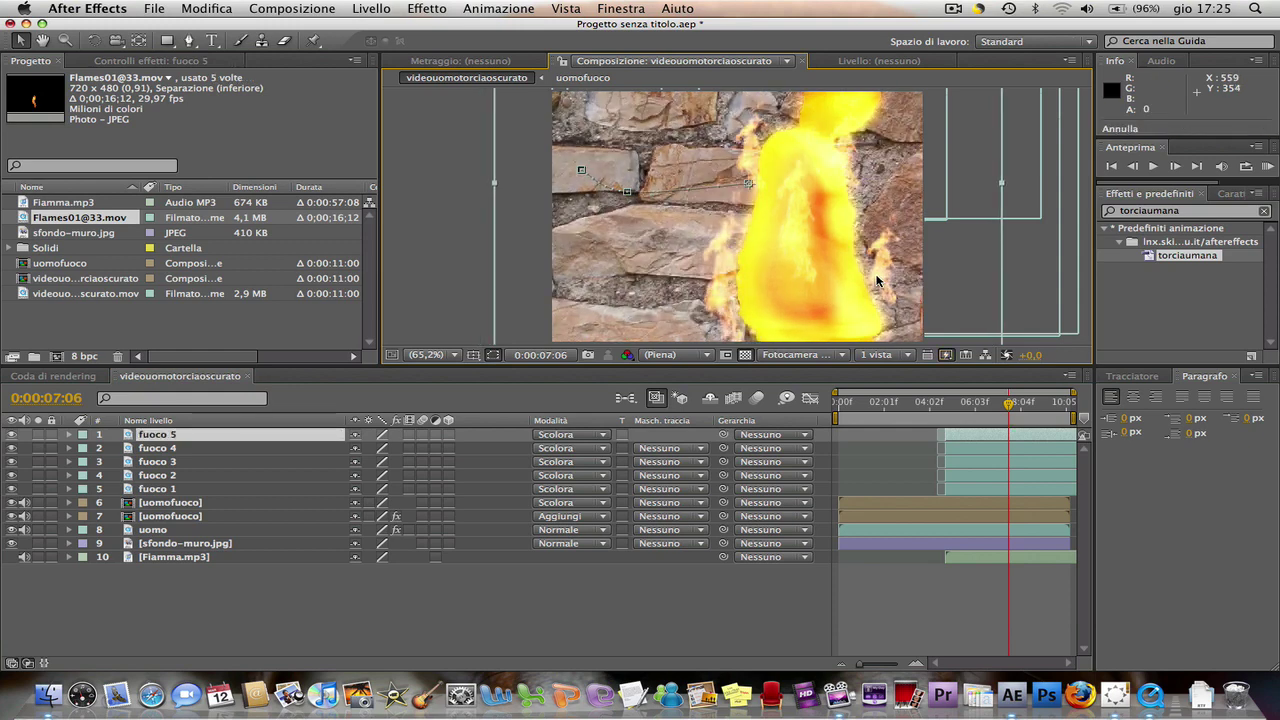
click(169, 450)
click(176, 463)
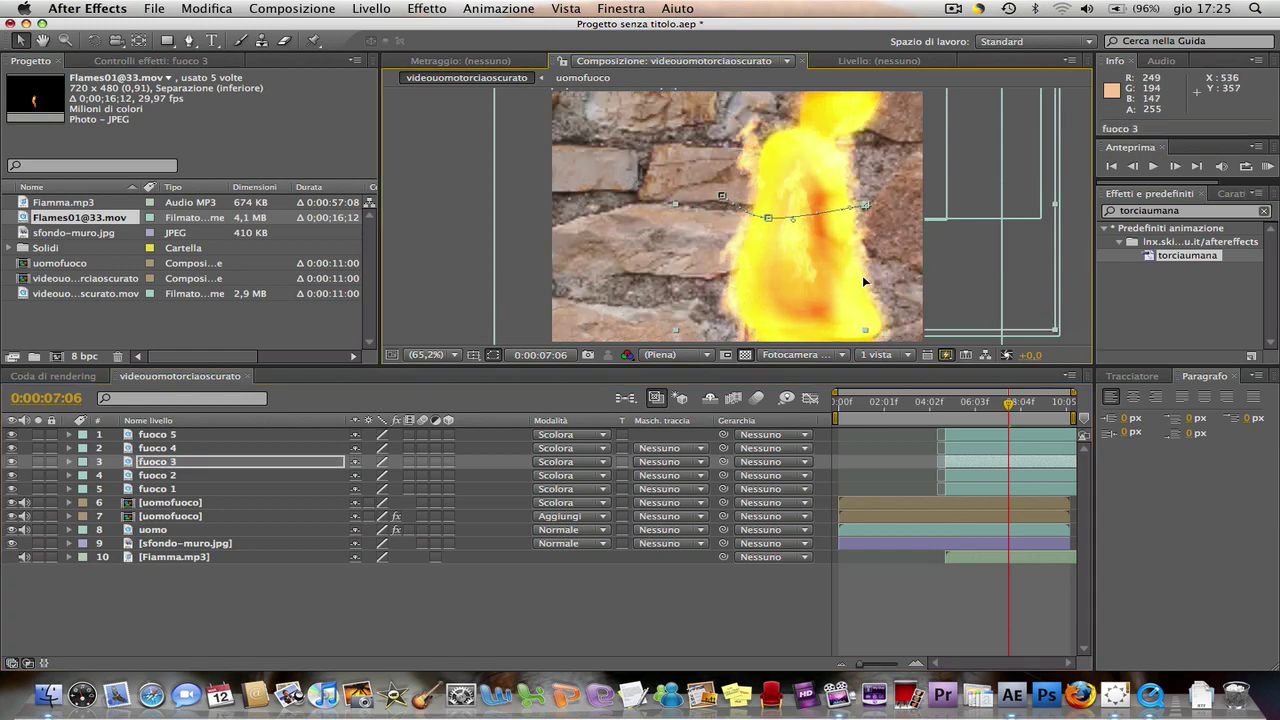
click(479, 659)
click(152, 490)
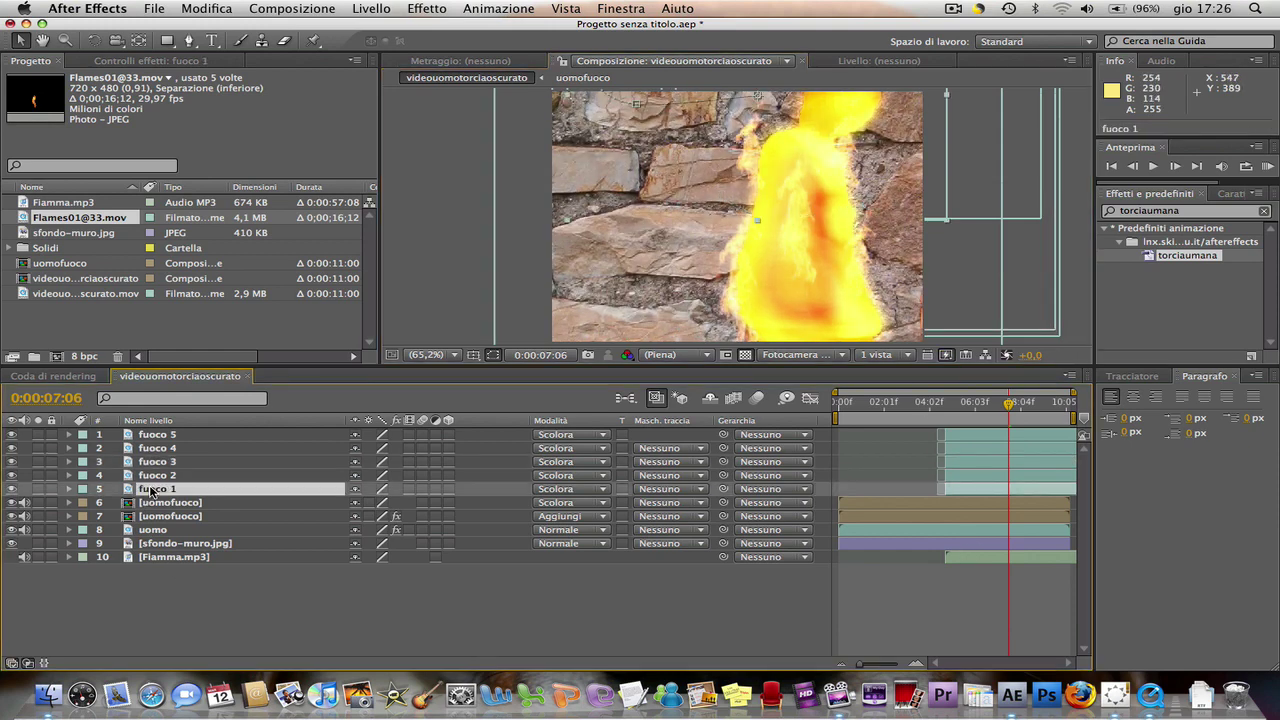
shift+click(182, 434)
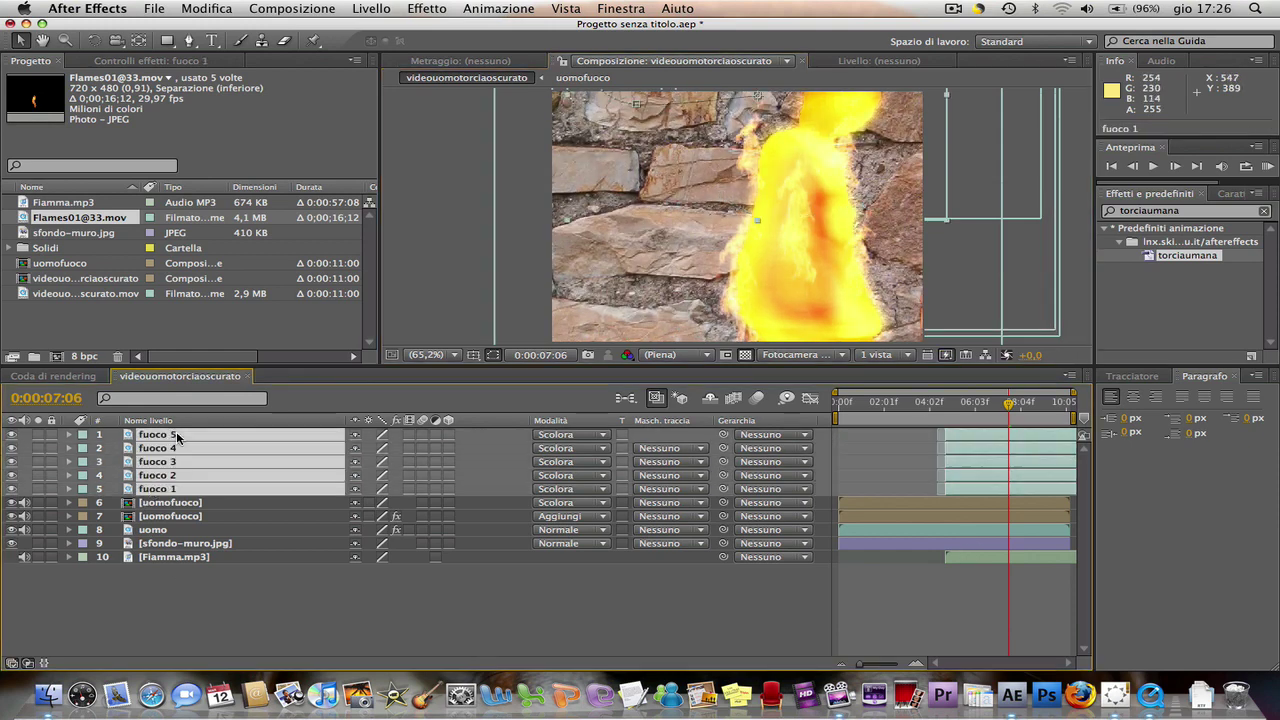
Step: At 0:00:08:01 shift the five flames right, then scrub through to preview them
click(1020, 404)
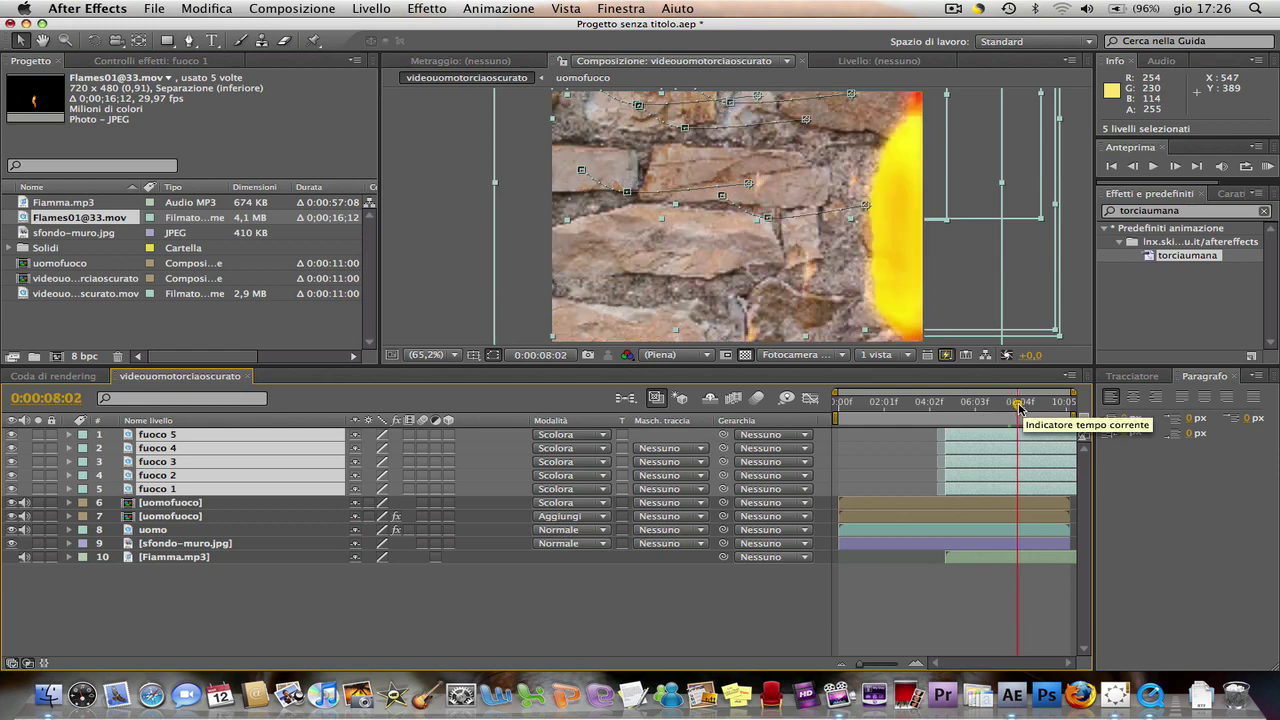
drag(1020, 404, 1013, 404)
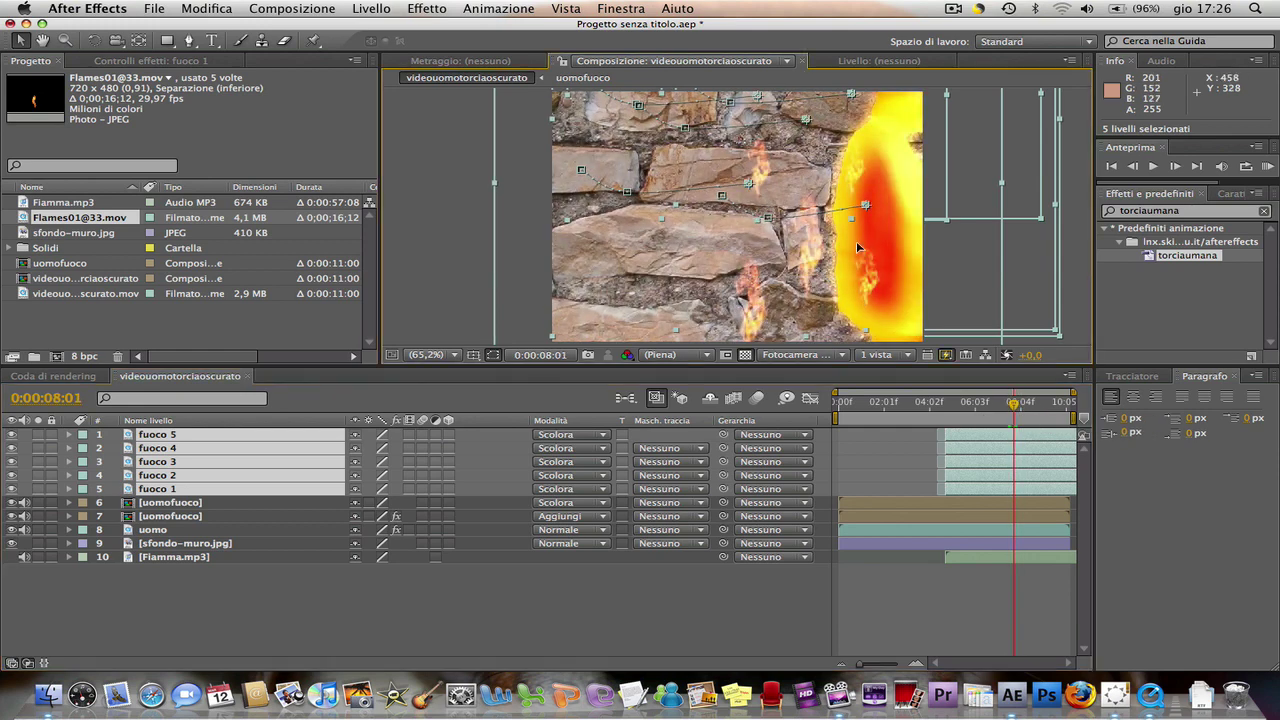
drag(856, 241, 908, 241)
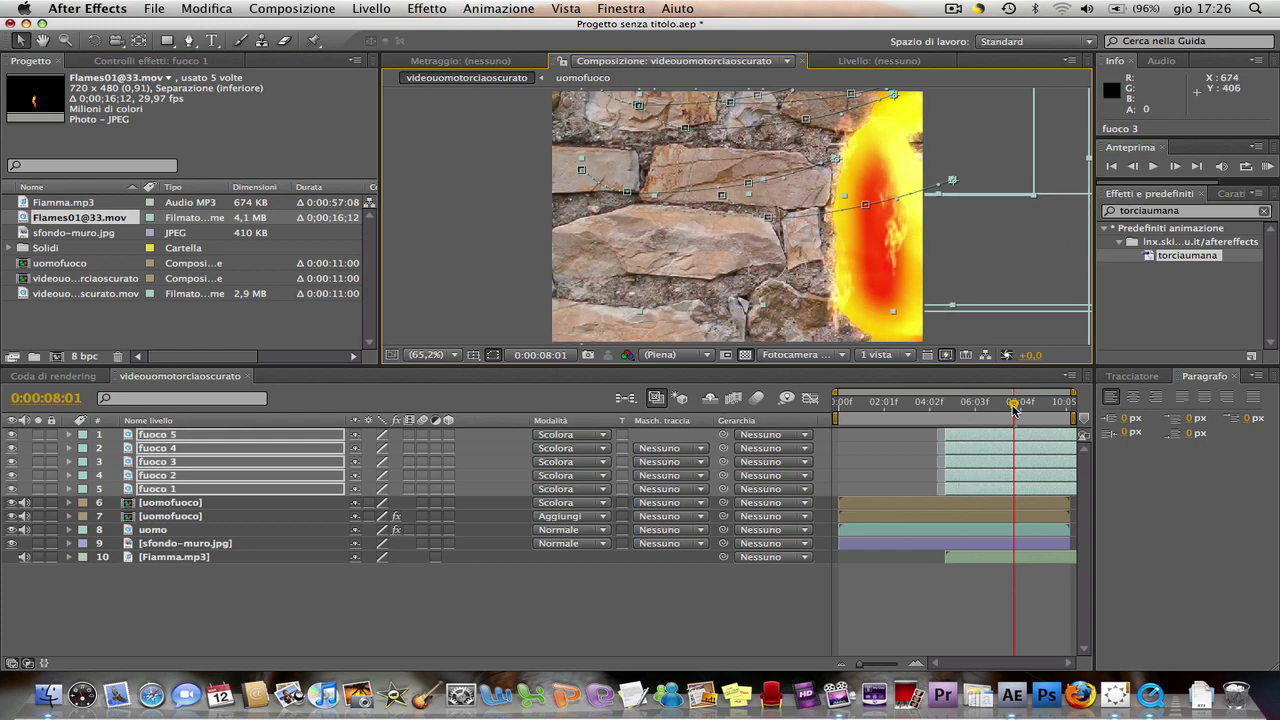
drag(1013, 404, 1027, 410)
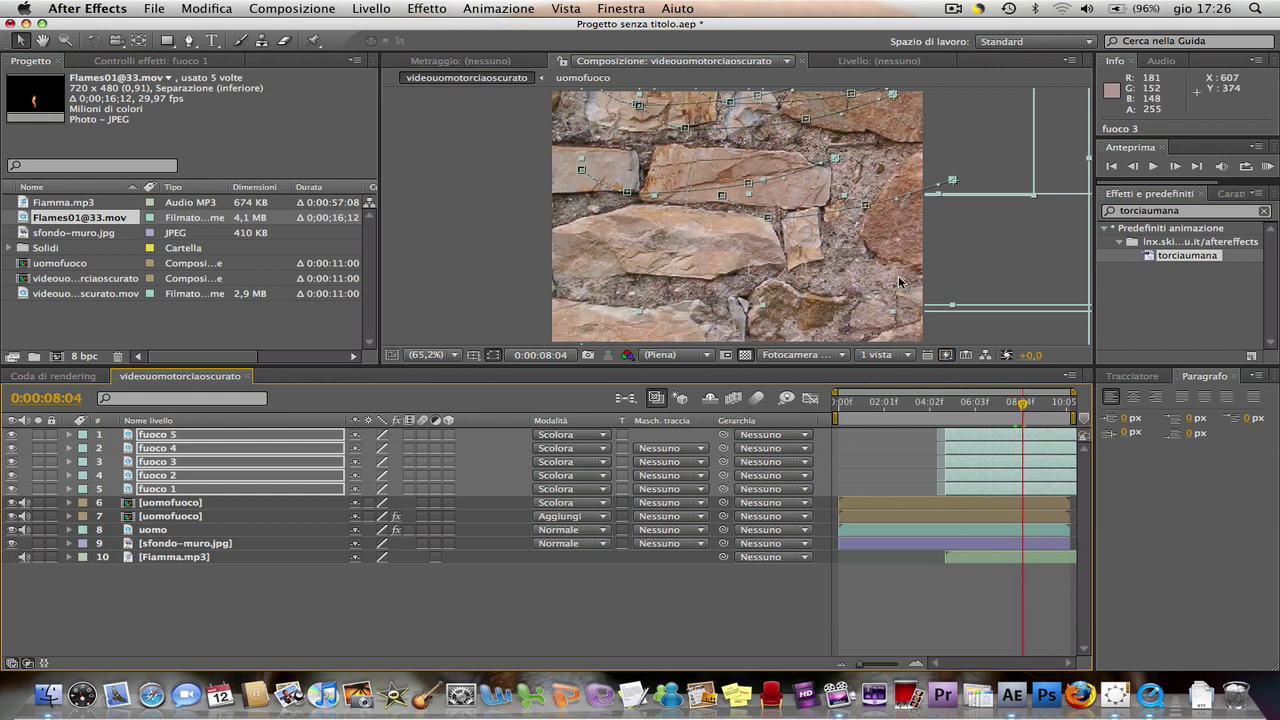
drag(1025, 406, 1033, 403)
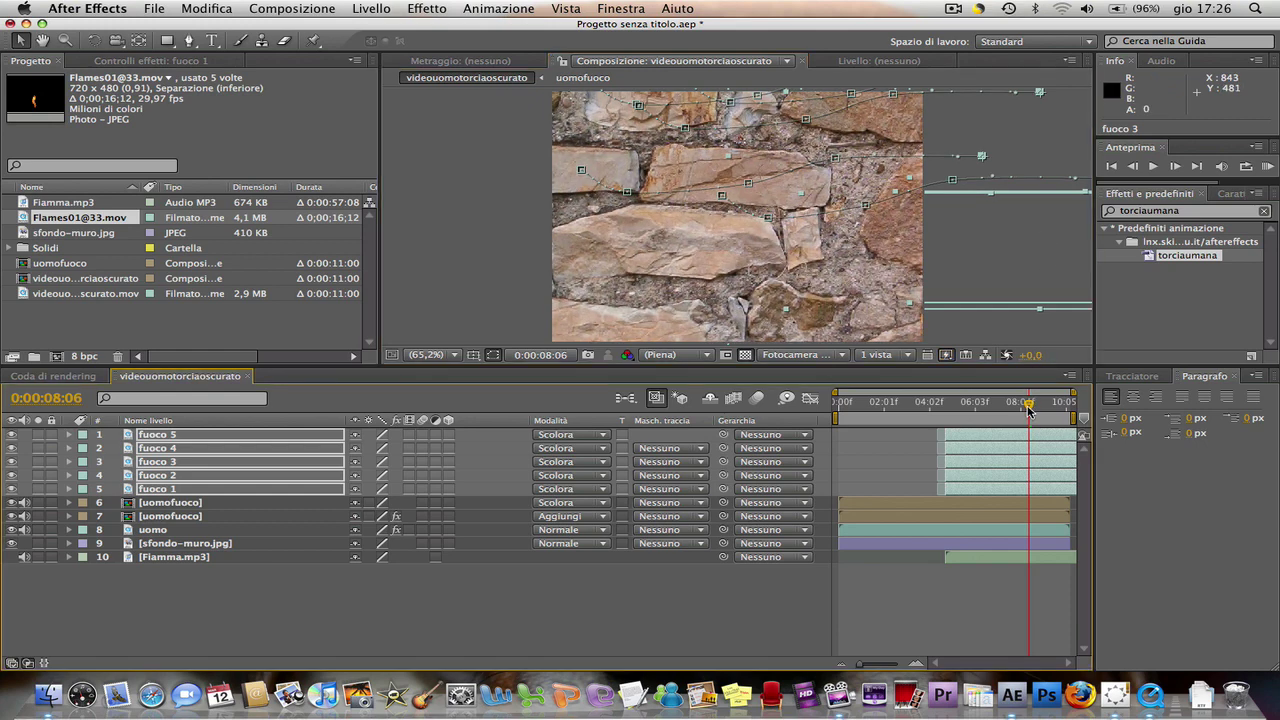
drag(1028, 408, 1068, 400)
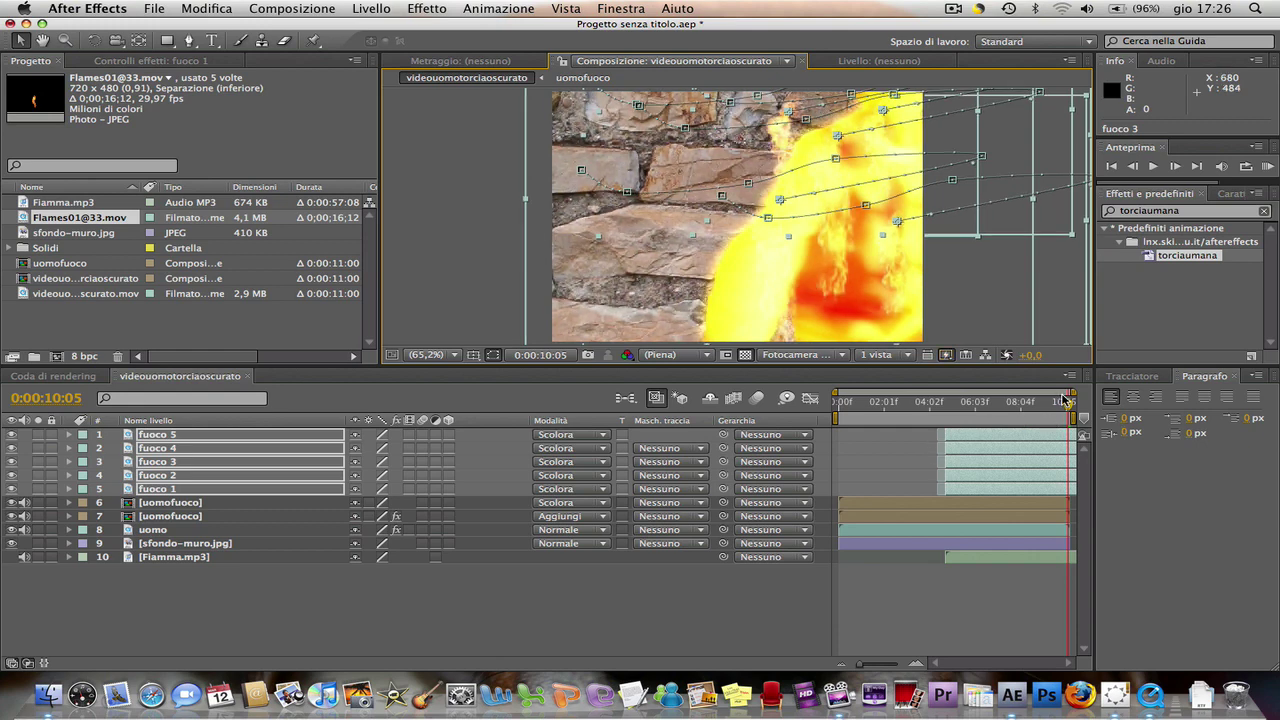
mouse_move(1068, 400)
mouse_down()
mouse_move(943, 404)
mouse_move(992, 397)
mouse_move(960, 401)
mouse_up()
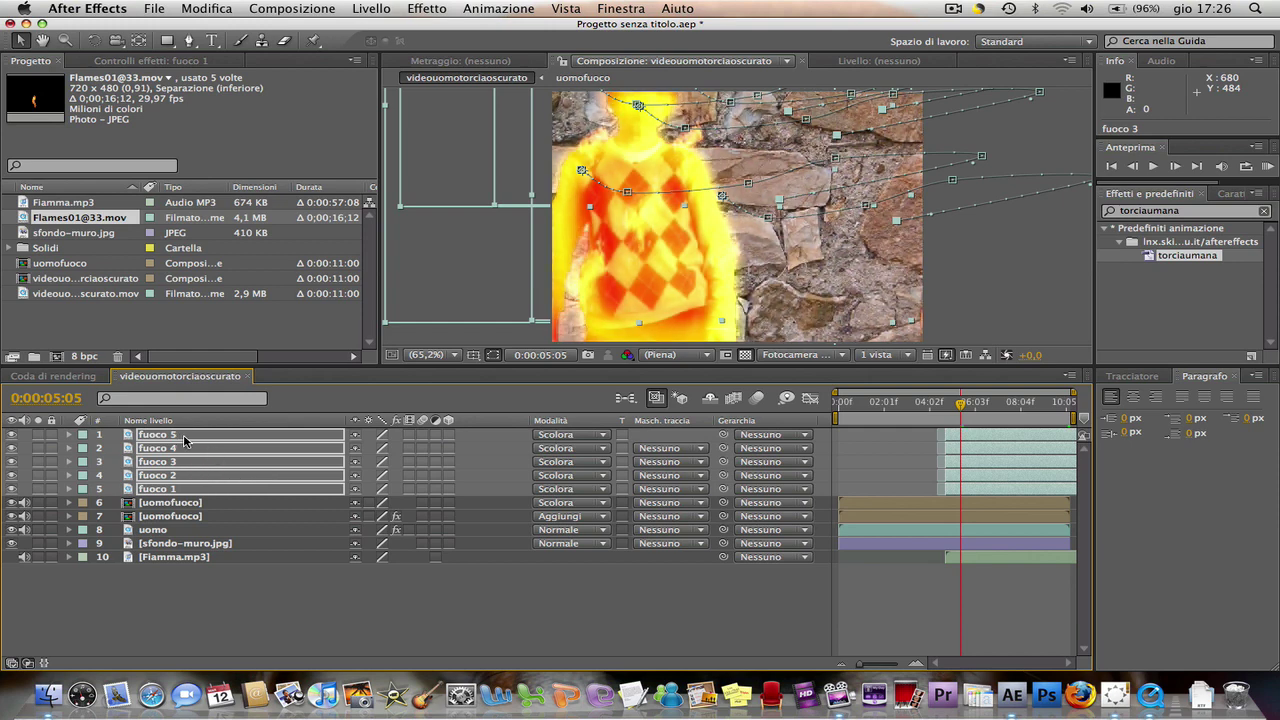
Step: Duplicate the five fuoco layers via Modifica > Duplica and move fuoco 6–10 to the top
click(193, 14)
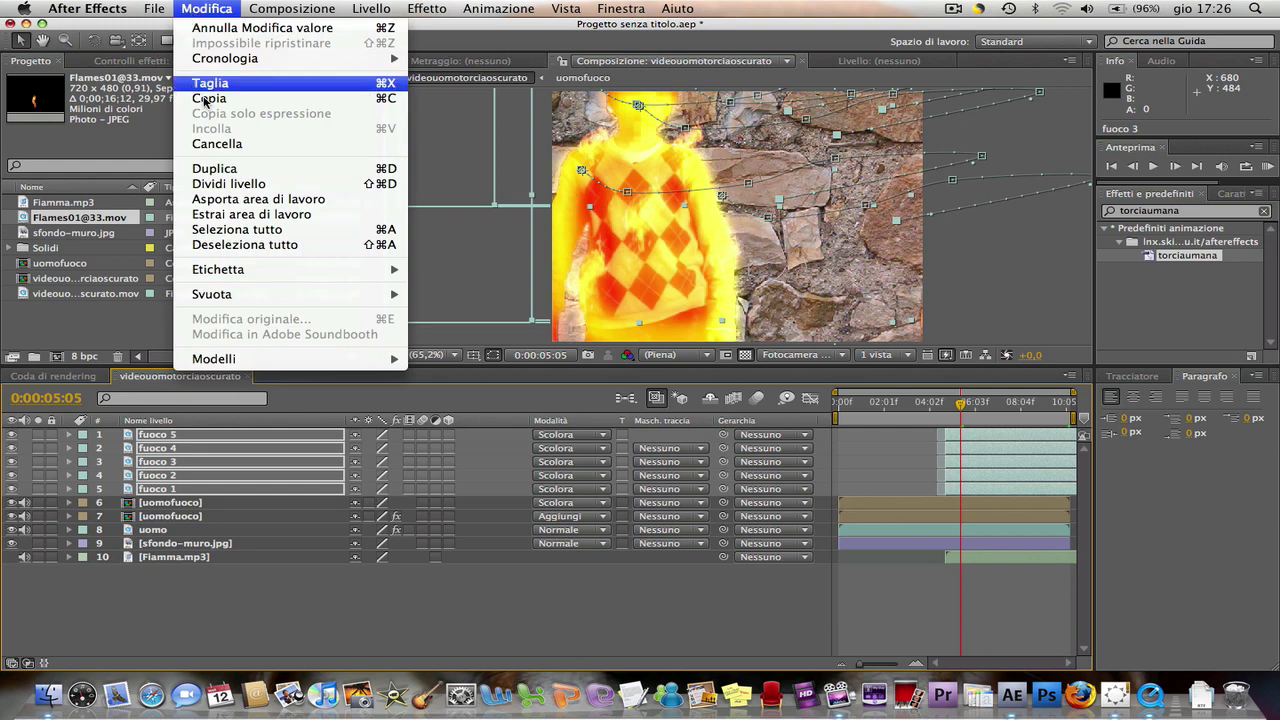
click(214, 170)
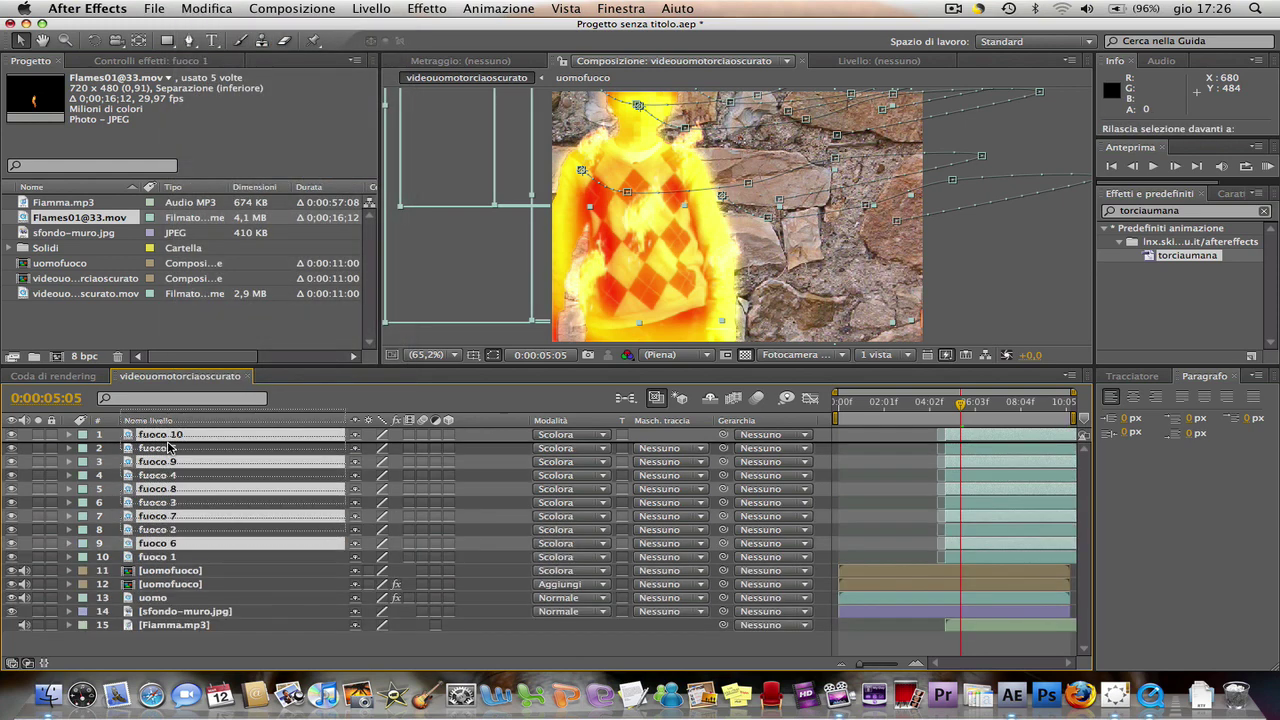
drag(170, 465, 170, 449)
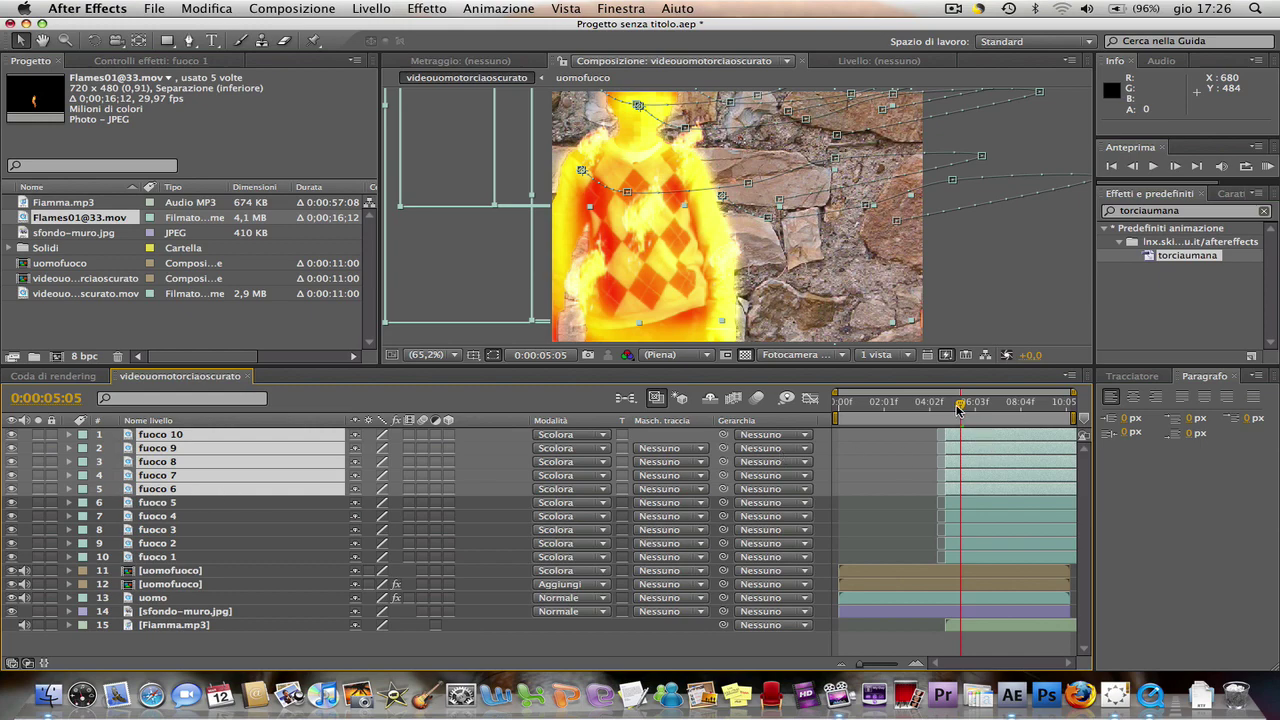
Step: Delay the fuoco 6–10 copies to start about a second later, near 0:00:06:02
drag(958, 408, 942, 408)
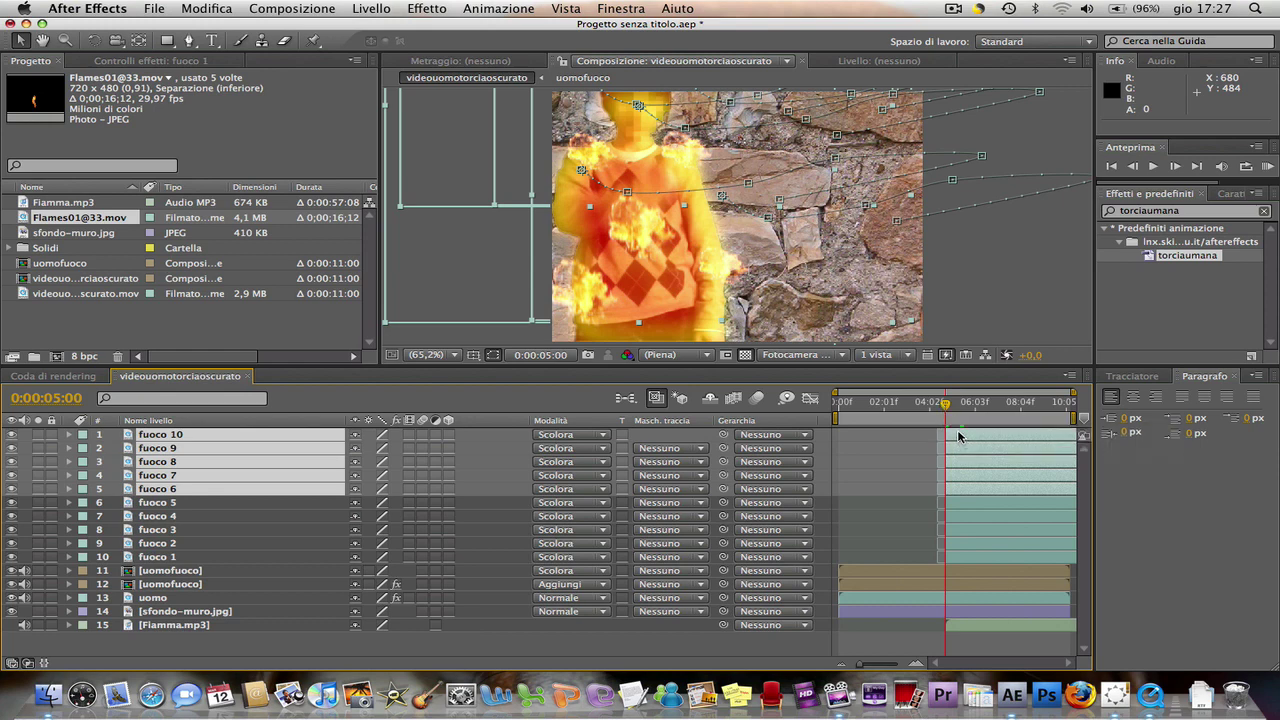
click(959, 436)
drag(947, 406, 978, 394)
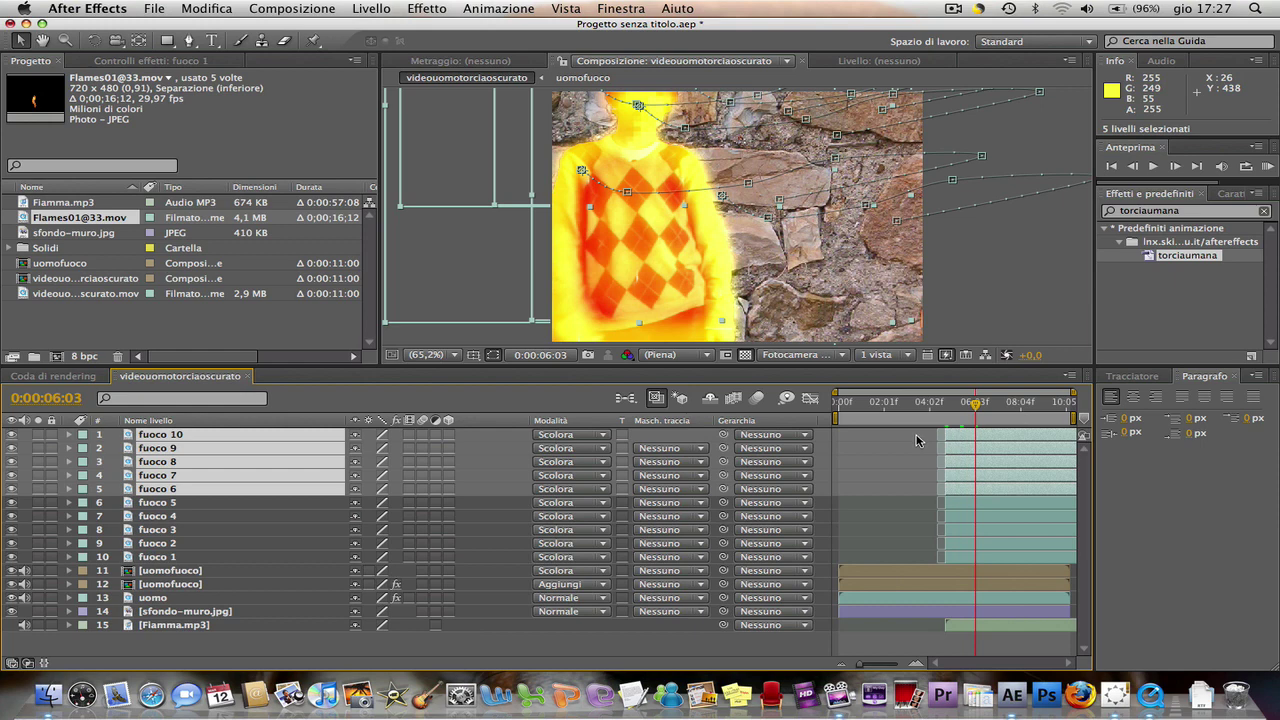
drag(969, 437, 1000, 433)
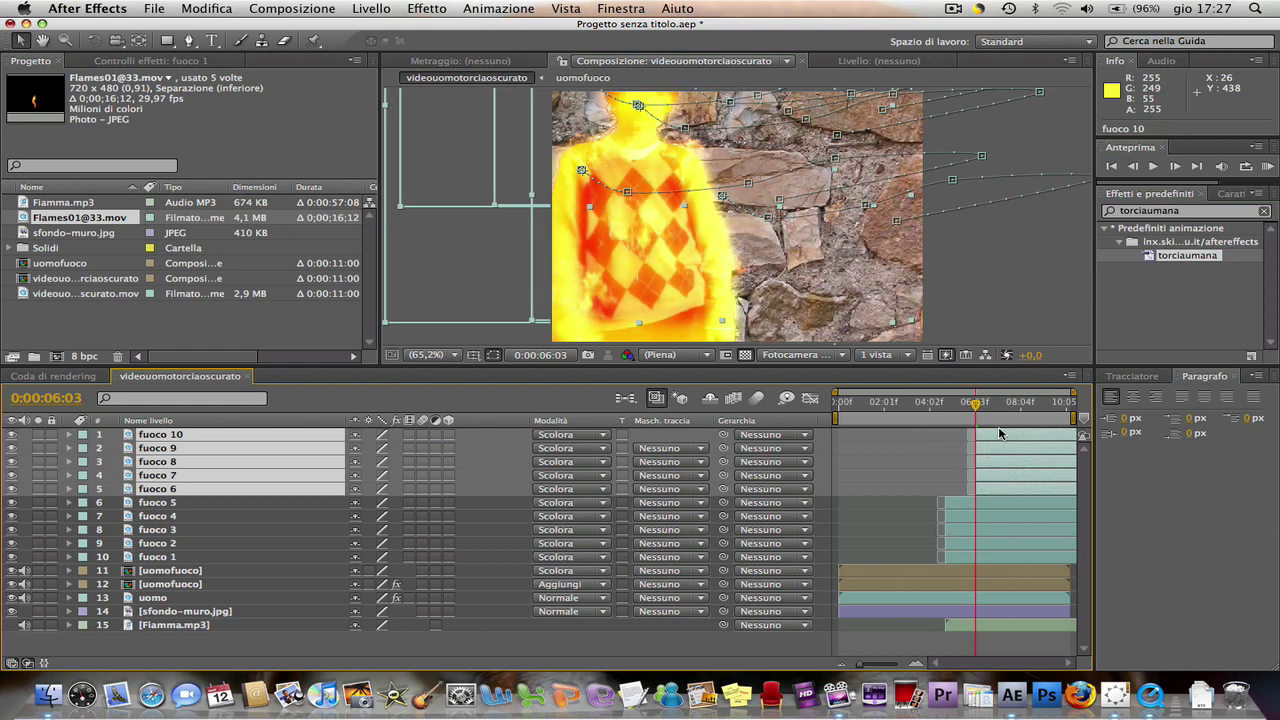
drag(999, 433, 940, 405)
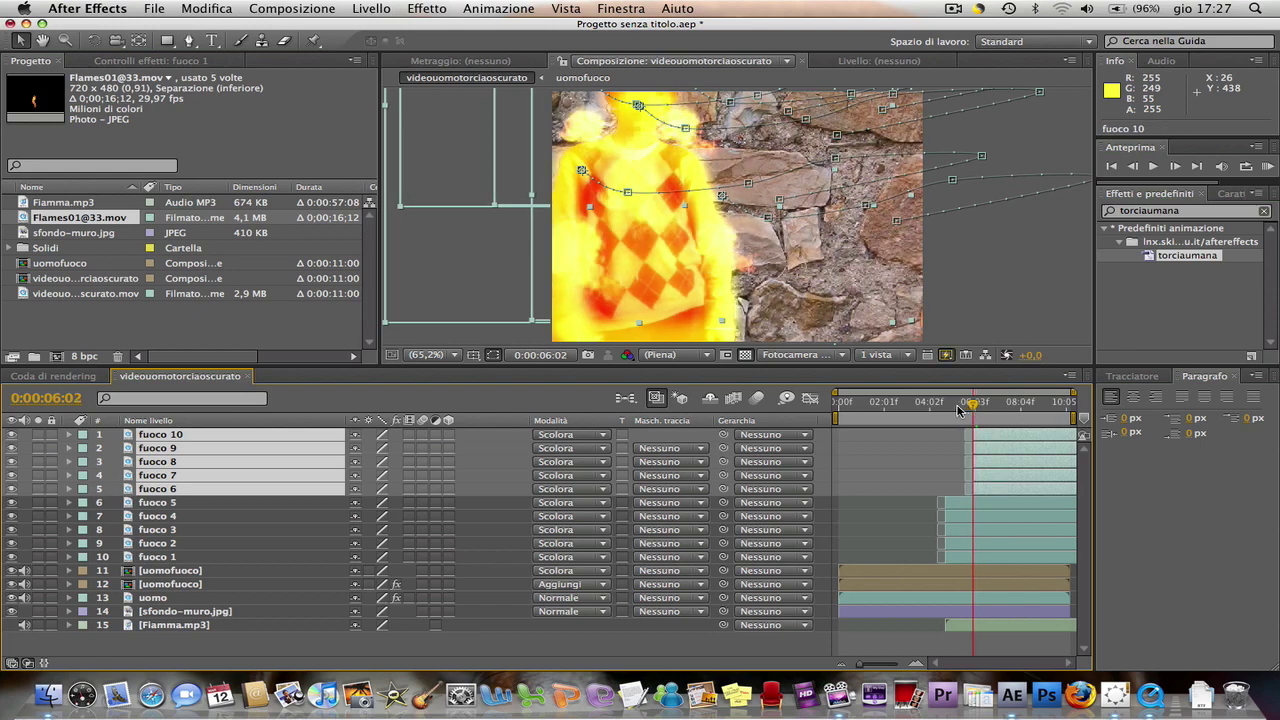
drag(951, 403, 1009, 381)
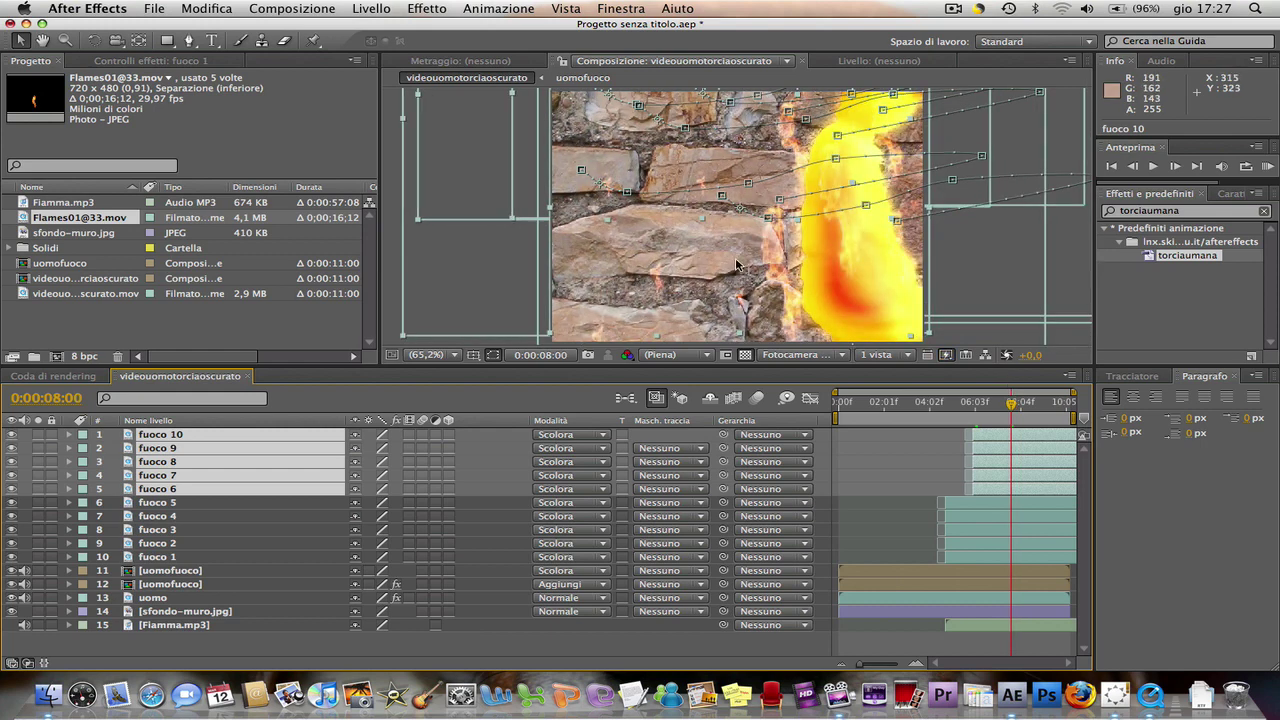
Step: Shift the copied flame layers further right, checking around 8–10 seconds, then preview
mouse_move(676, 268)
mouse_down()
mouse_move(831, 214)
mouse_move(845, 222)
mouse_up()
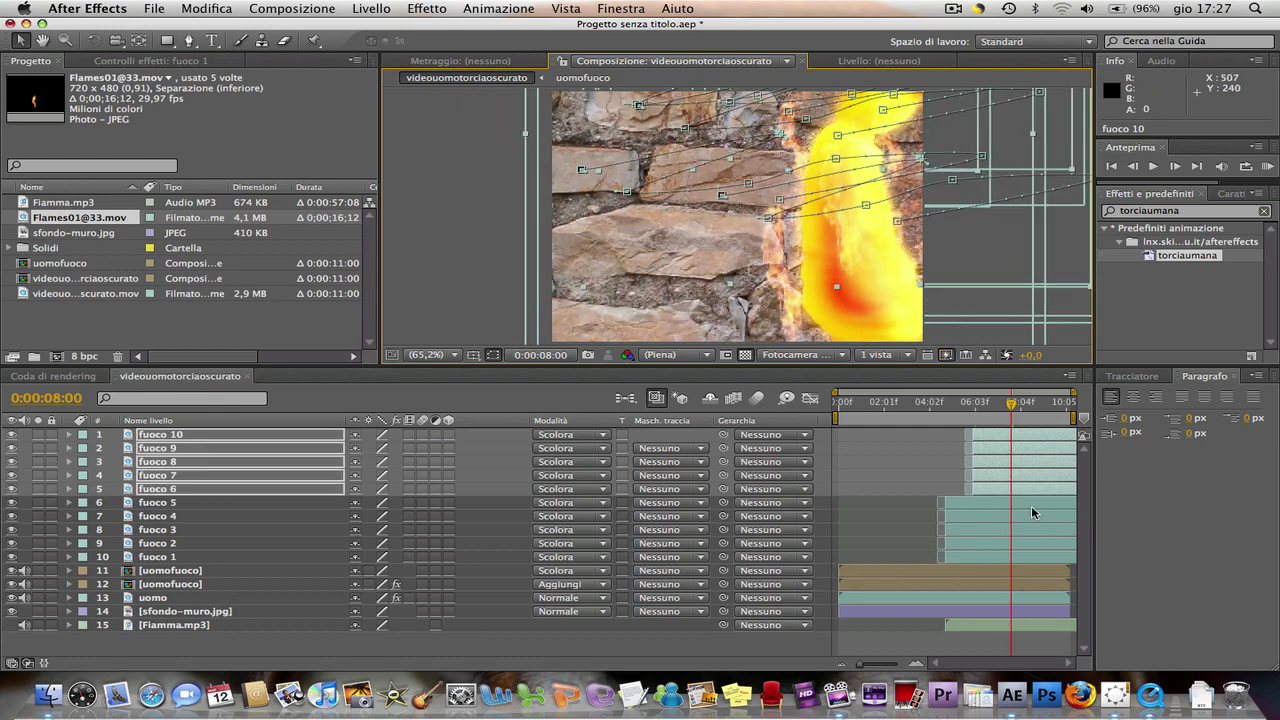
drag(1012, 407, 1022, 403)
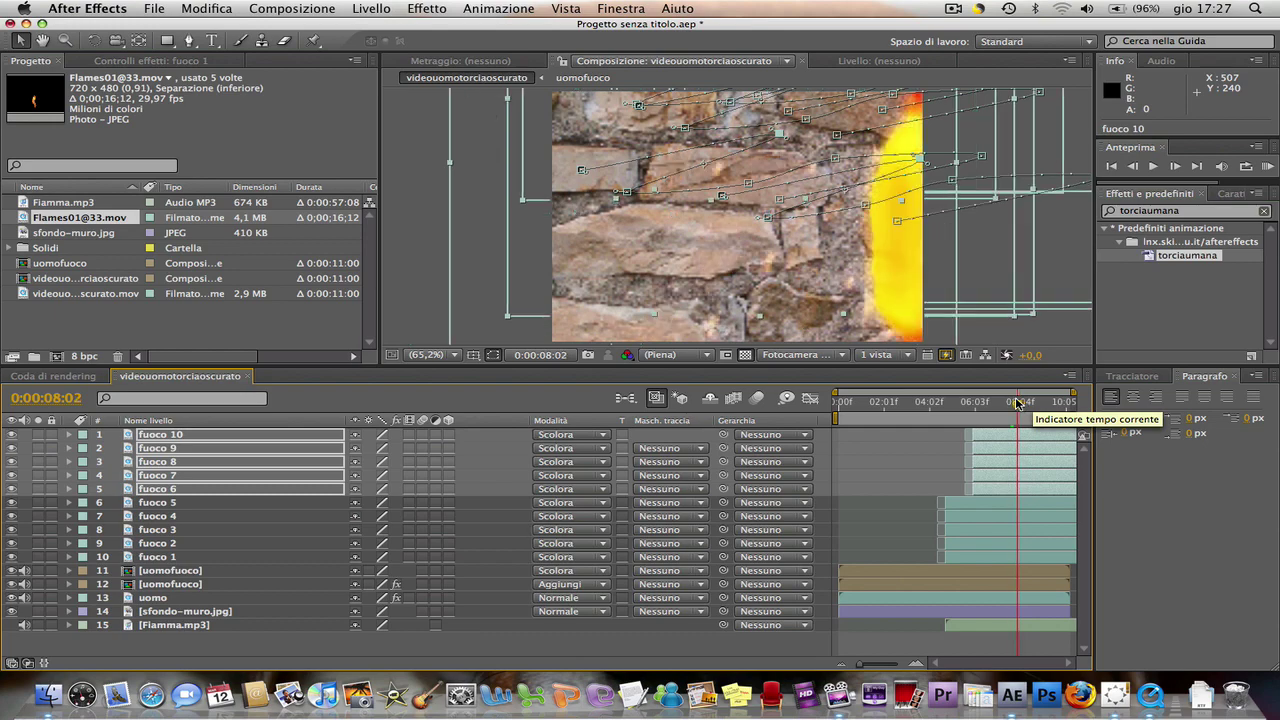
mouse_move(1022, 403)
mouse_down()
mouse_move(968, 403)
mouse_move(1020, 385)
mouse_up()
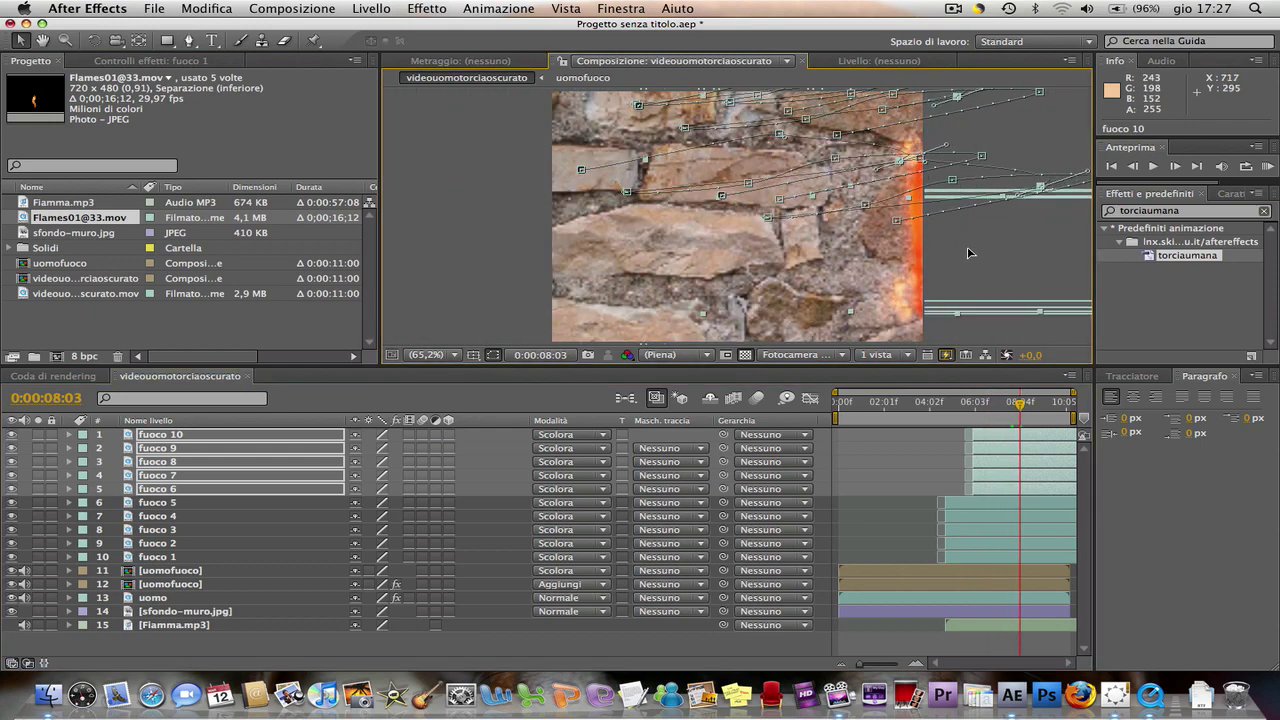
drag(1023, 415, 1035, 405)
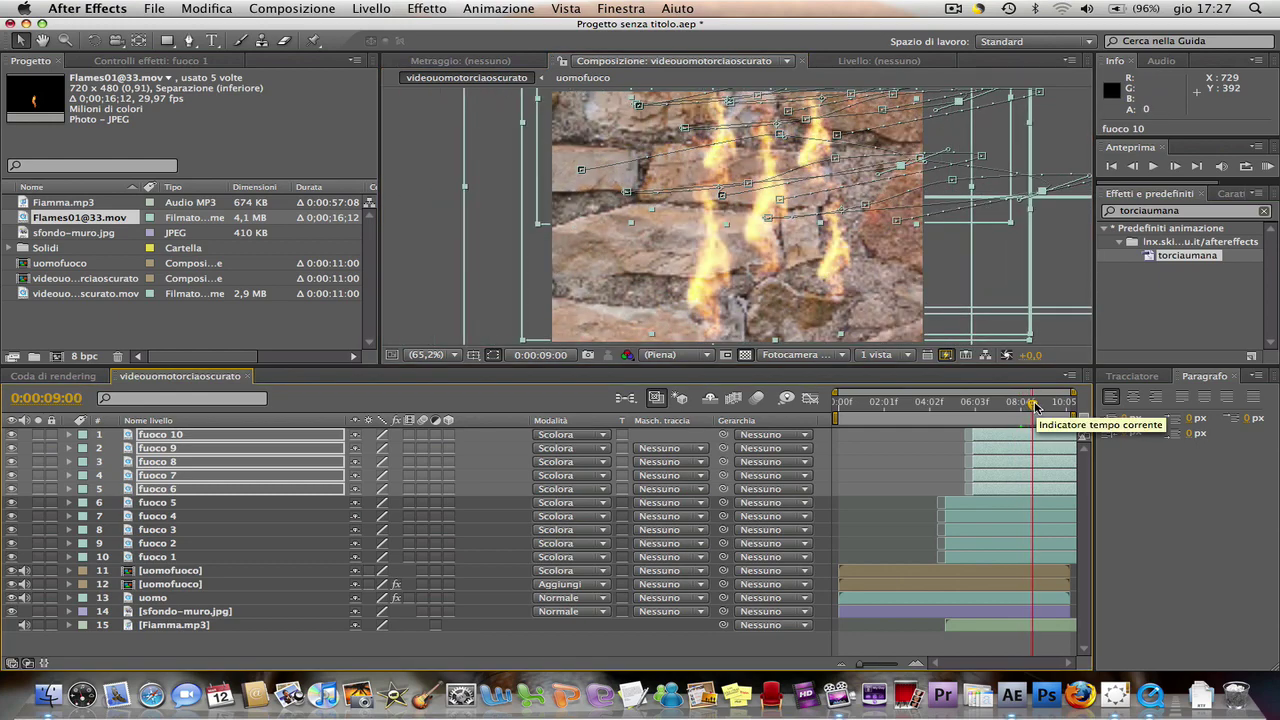
drag(879, 308, 1053, 265)
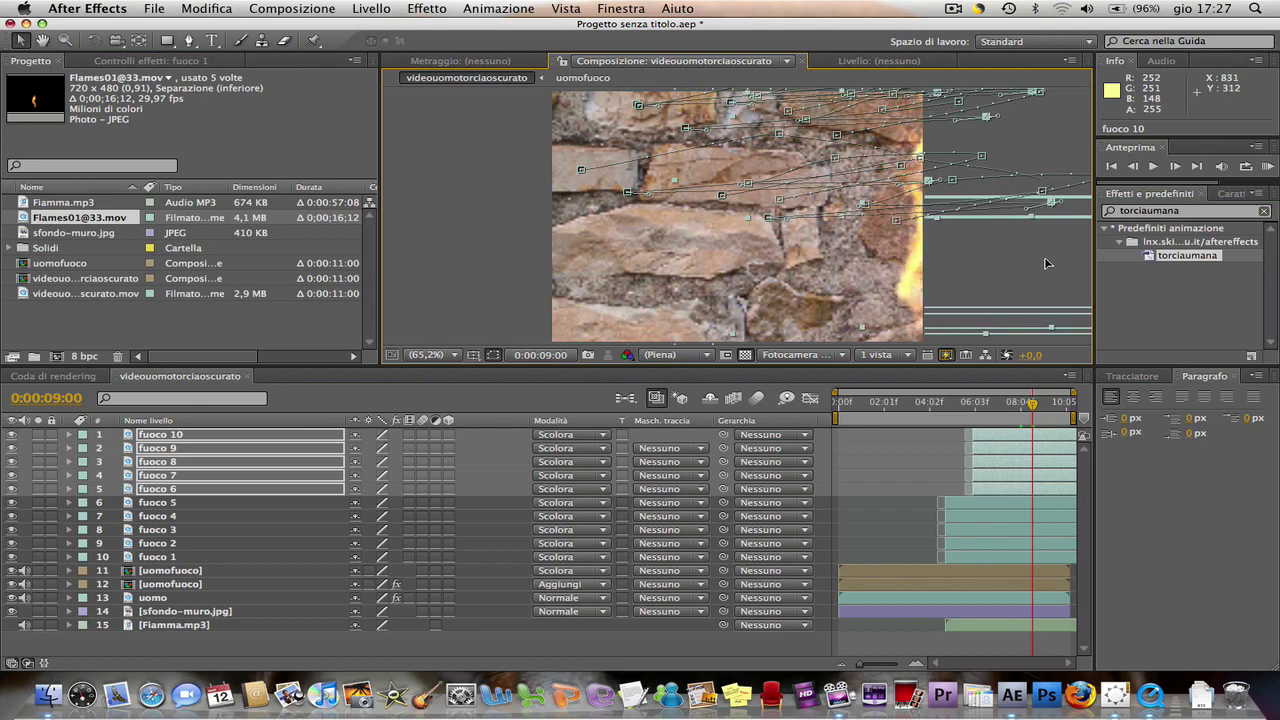
drag(1033, 405, 1034, 405)
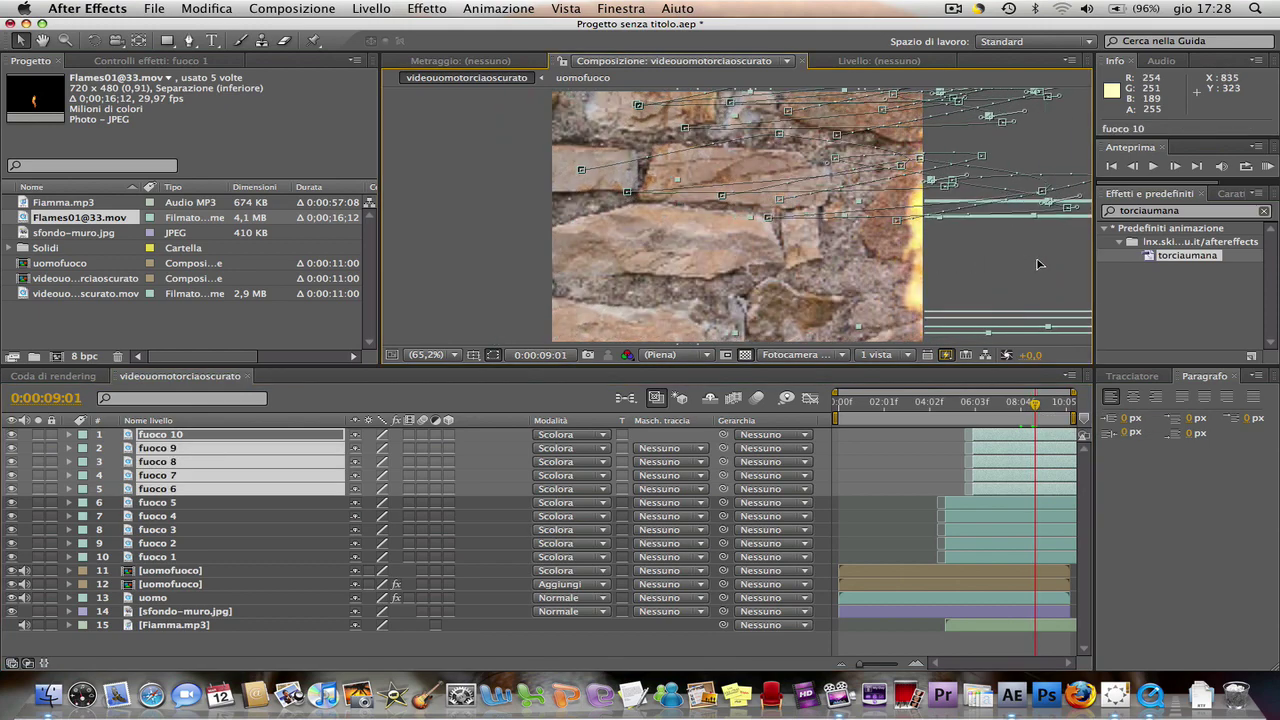
mouse_move(1032, 410)
mouse_down()
mouse_move(1071, 405)
mouse_move(977, 402)
mouse_up()
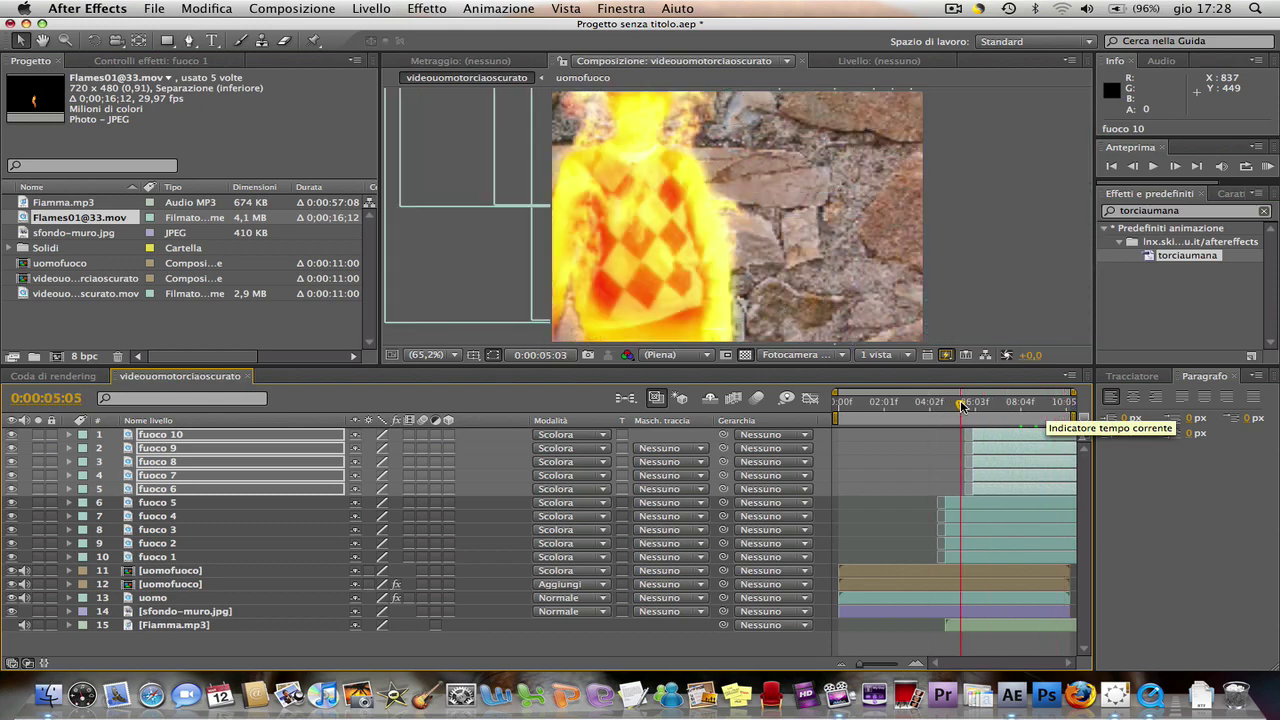
key(space)
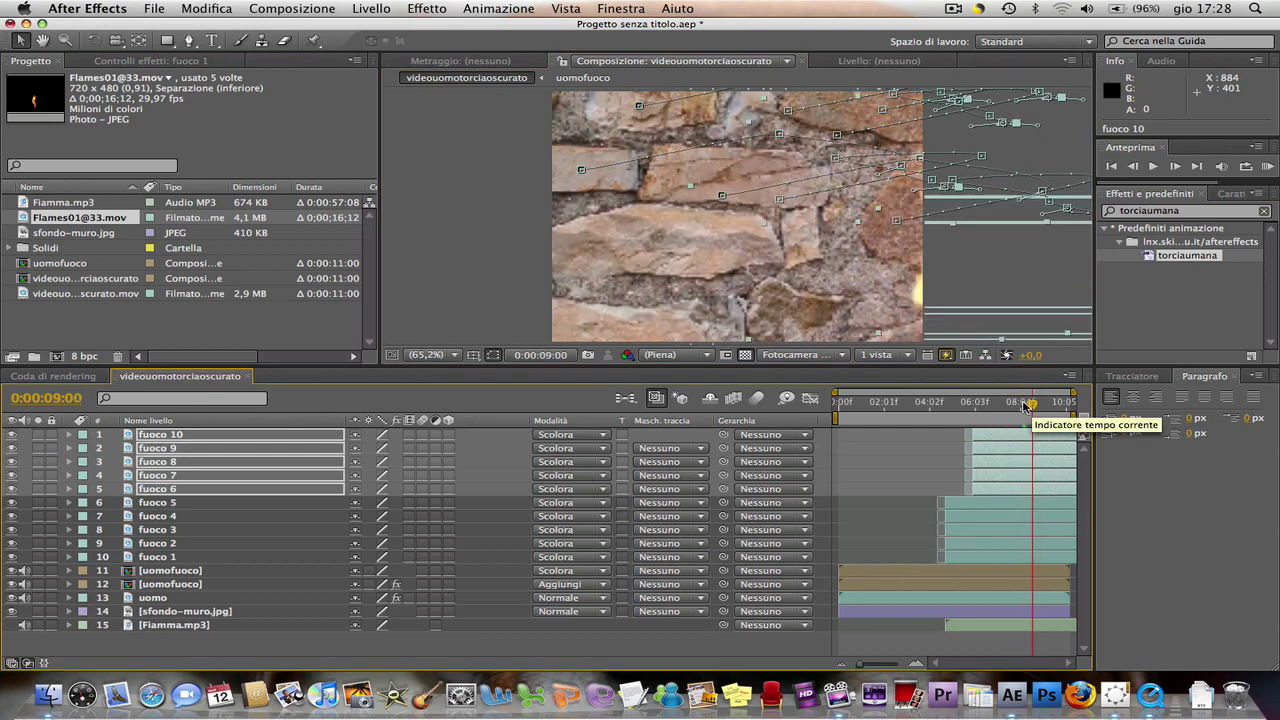
mouse_move(1022, 404)
mouse_down()
mouse_move(945, 404)
mouse_move(1046, 376)
mouse_up()
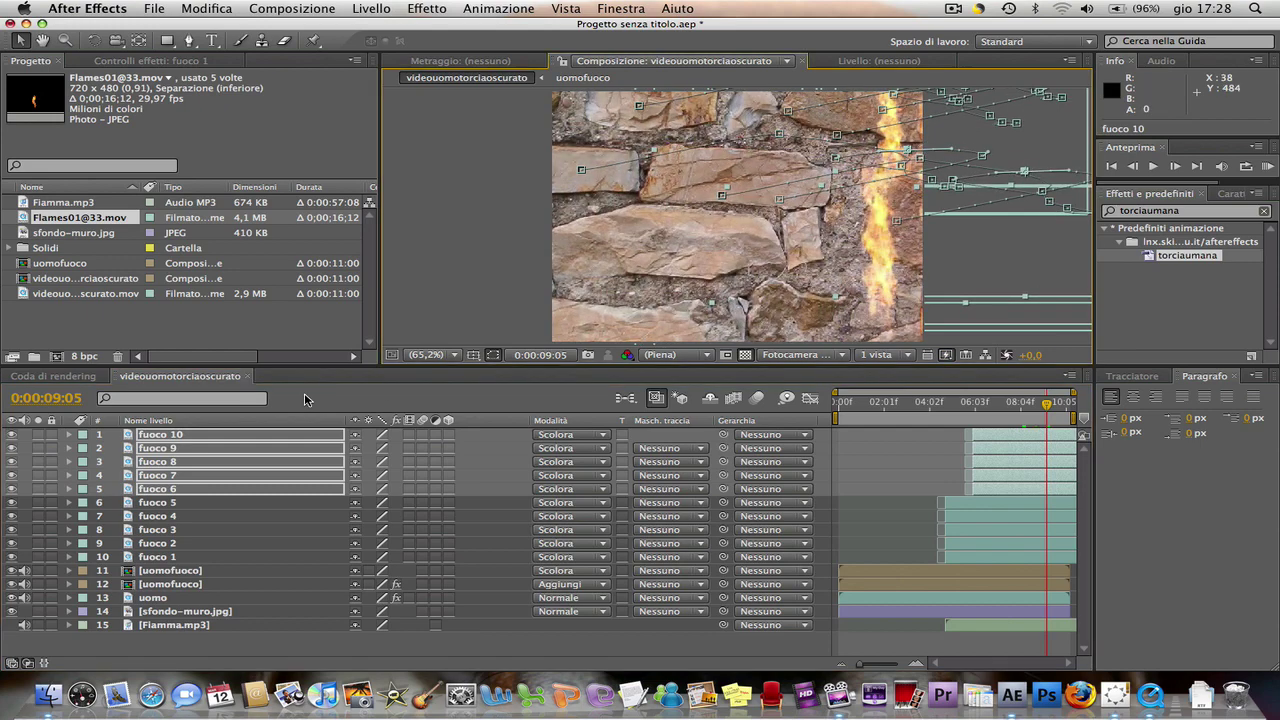
Step: Move flame layers fuoco 1–5 to the wall's right edge, undoing one extra move
click(169, 556)
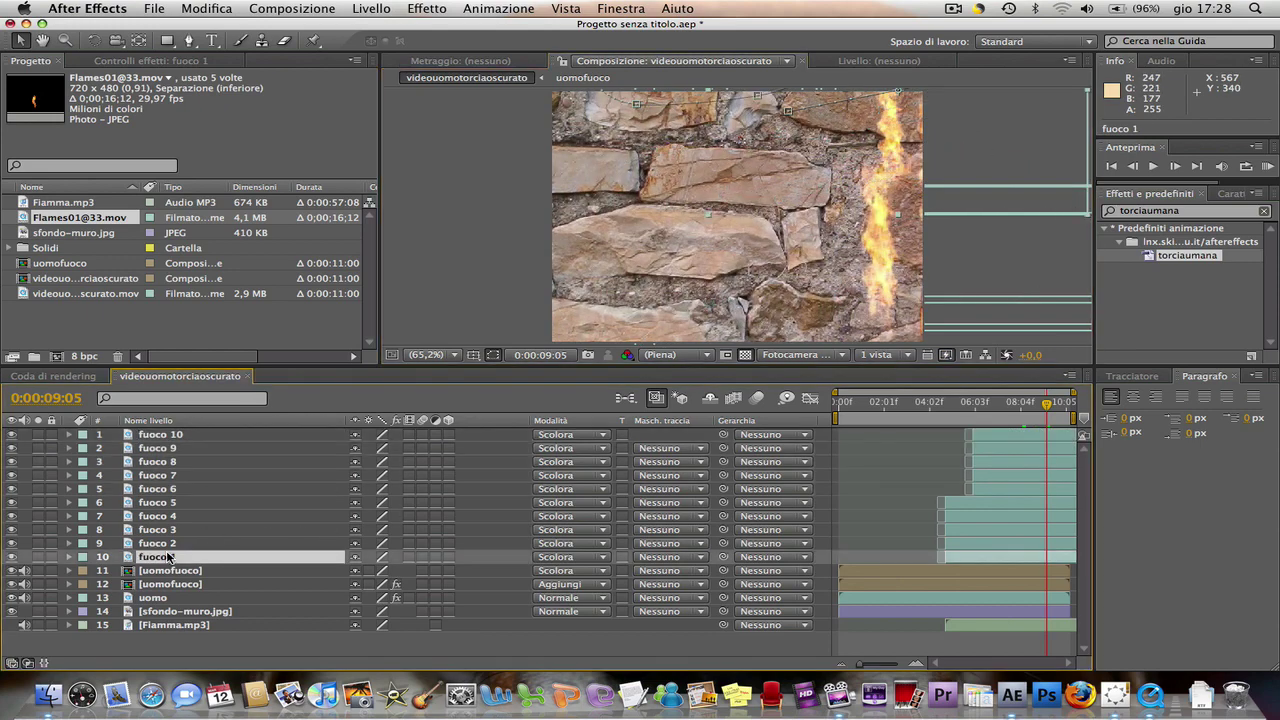
shift+click(169, 505)
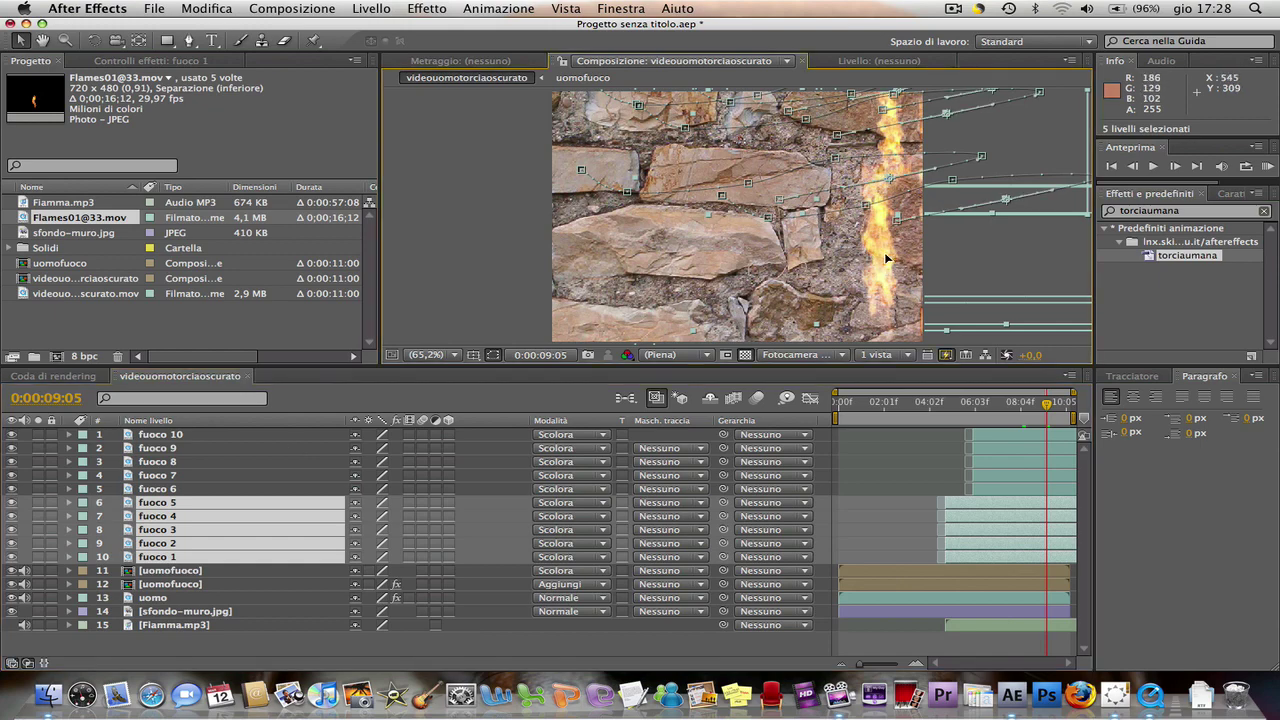
drag(881, 257, 926, 270)
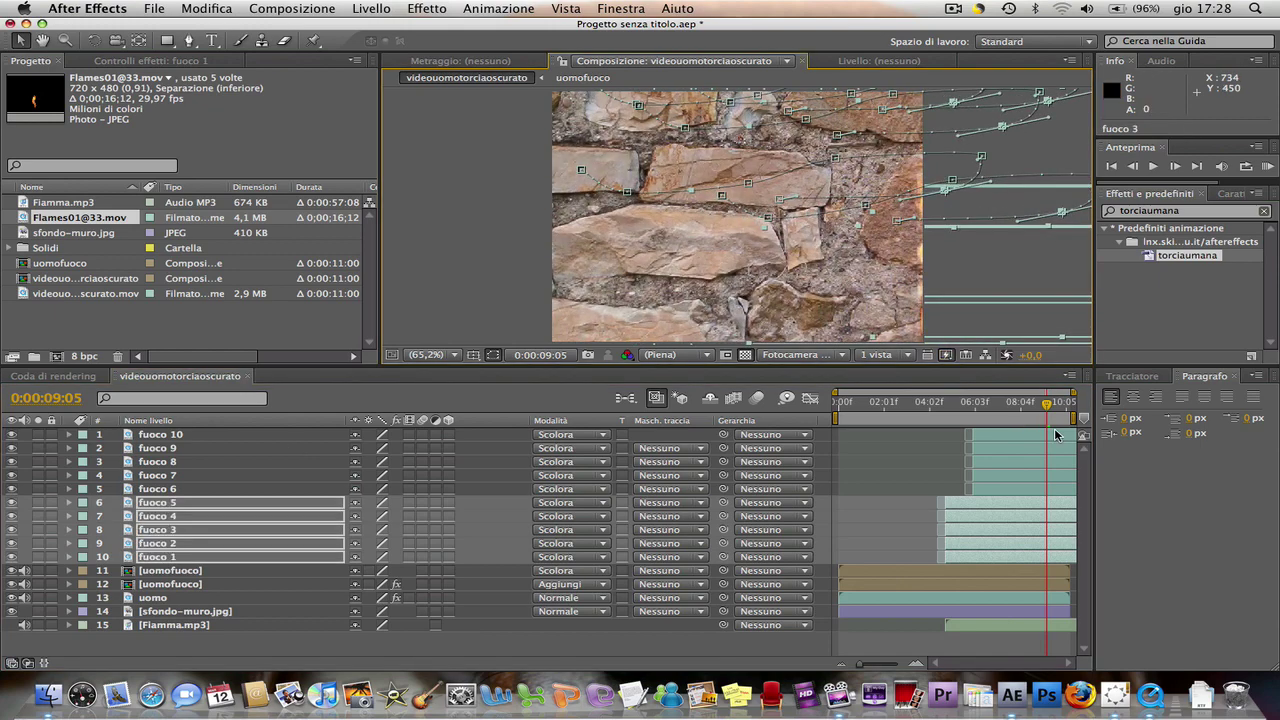
mouse_move(1047, 407)
mouse_down()
mouse_move(1074, 403)
mouse_move(1042, 405)
mouse_up()
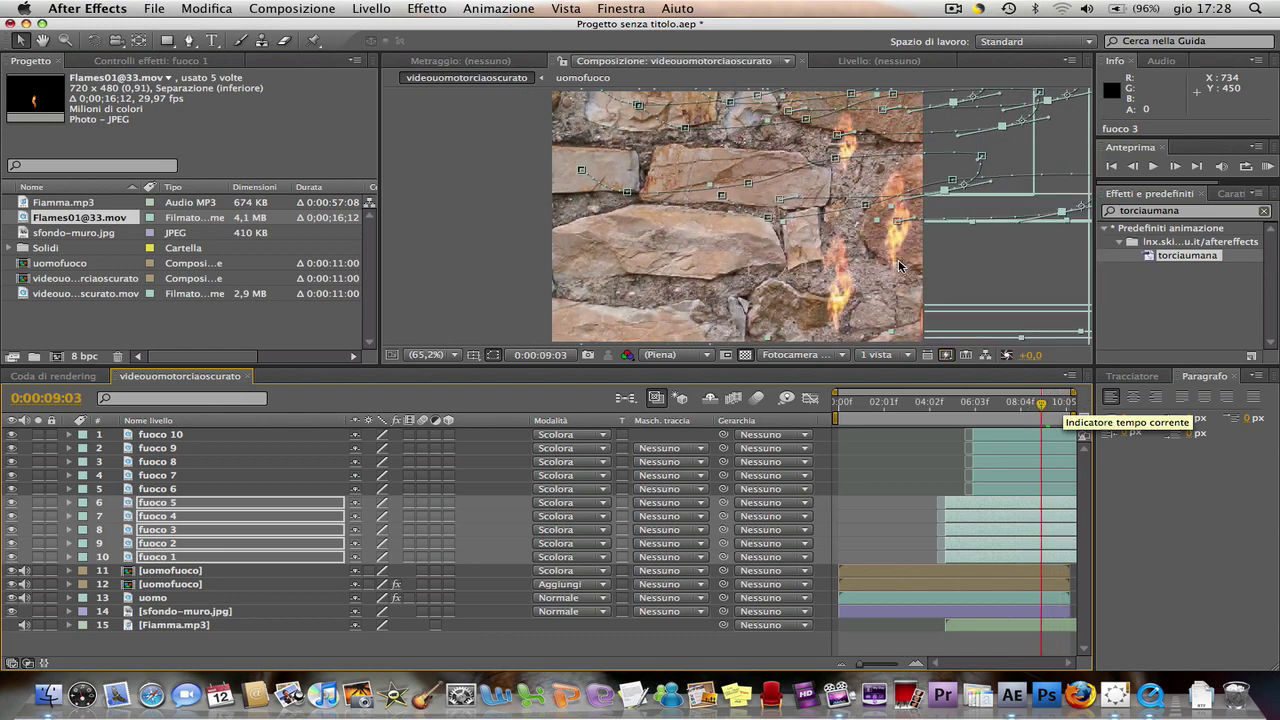
drag(907, 246, 940, 246)
key(super+z)
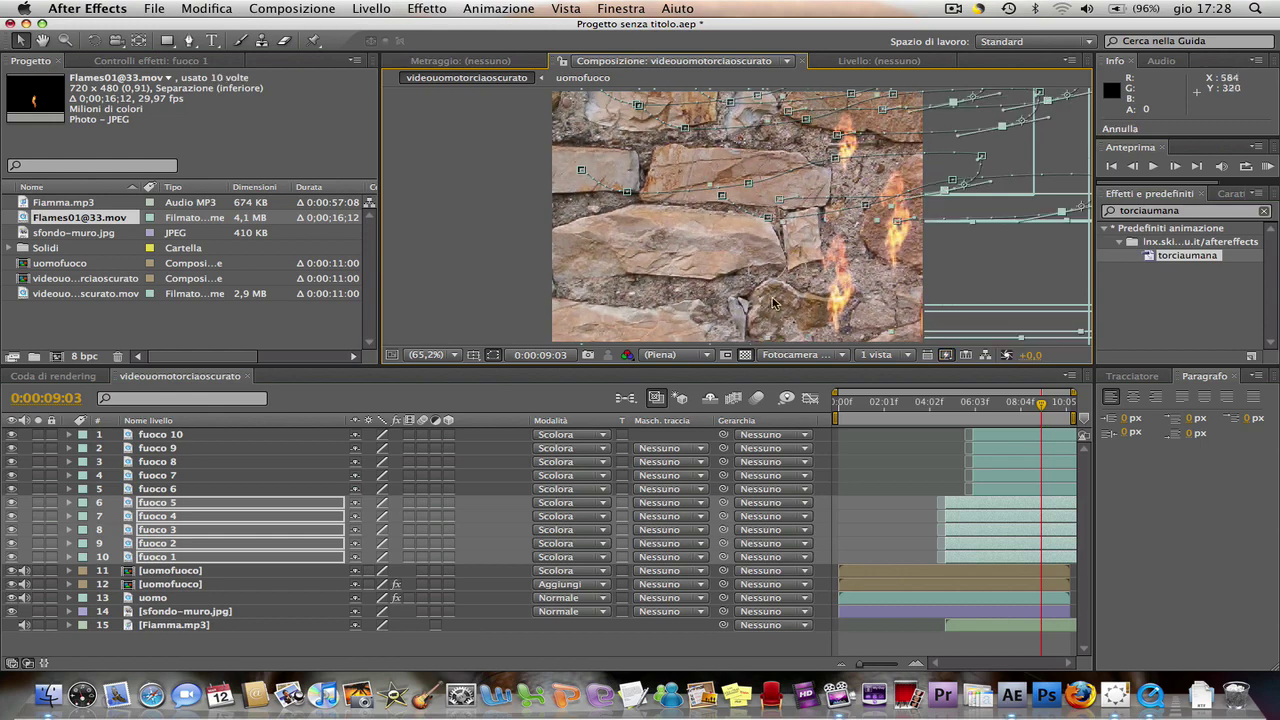
Step: Move fuoco 6–10 rightward in the frame, then preview the flames from about four seconds
click(169, 490)
shift+click(167, 434)
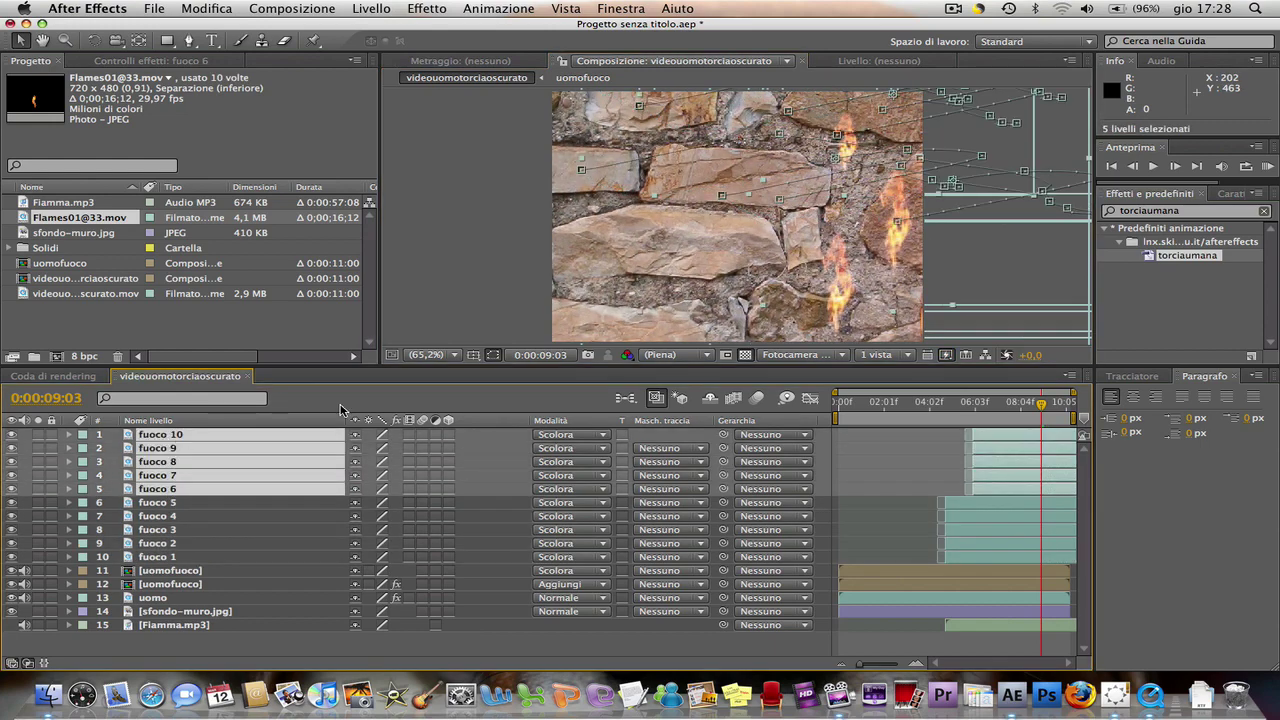
drag(839, 285, 887, 280)
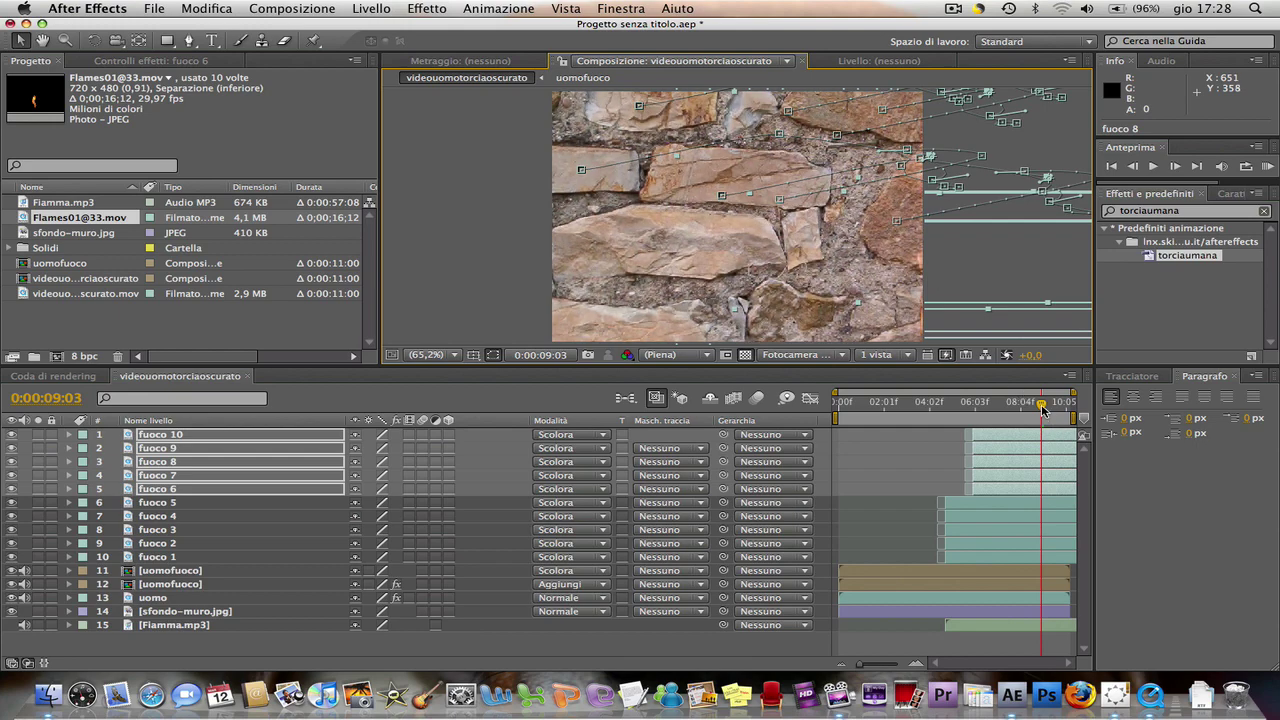
mouse_move(1043, 409)
mouse_down()
mouse_move(1074, 400)
mouse_move(946, 403)
mouse_move(1006, 392)
mouse_up()
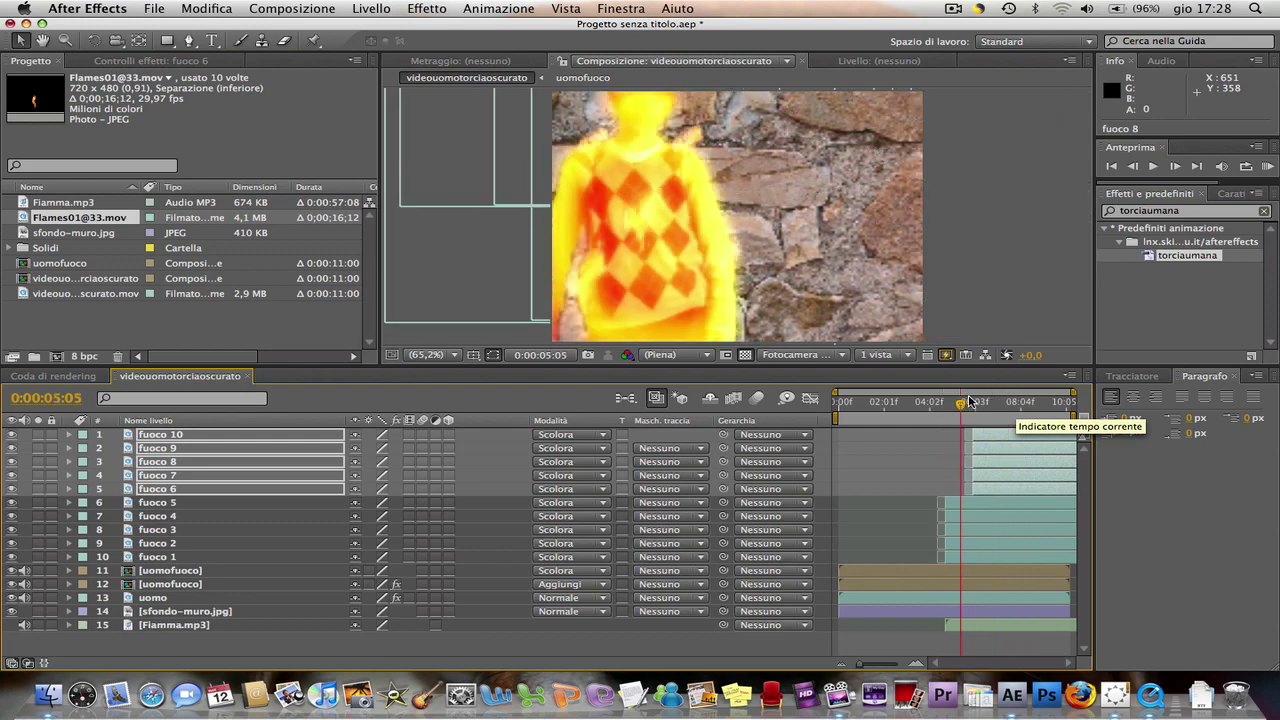
key(space)
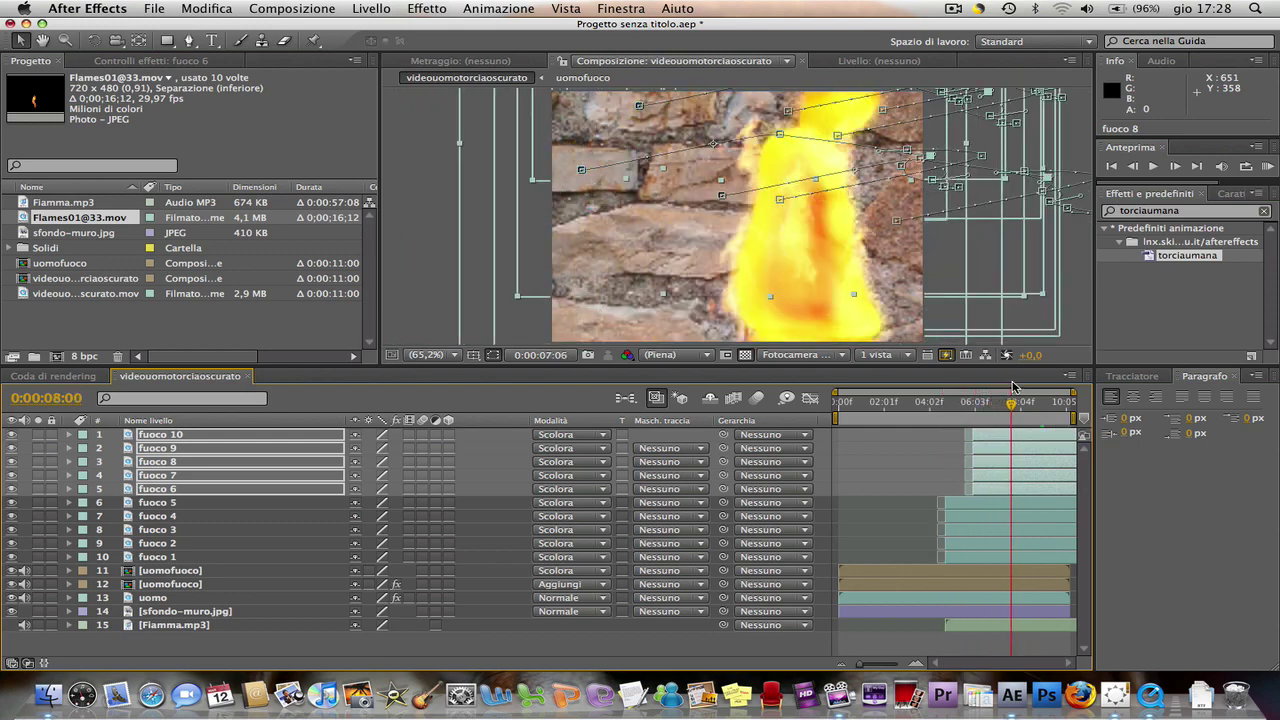
click(594, 647)
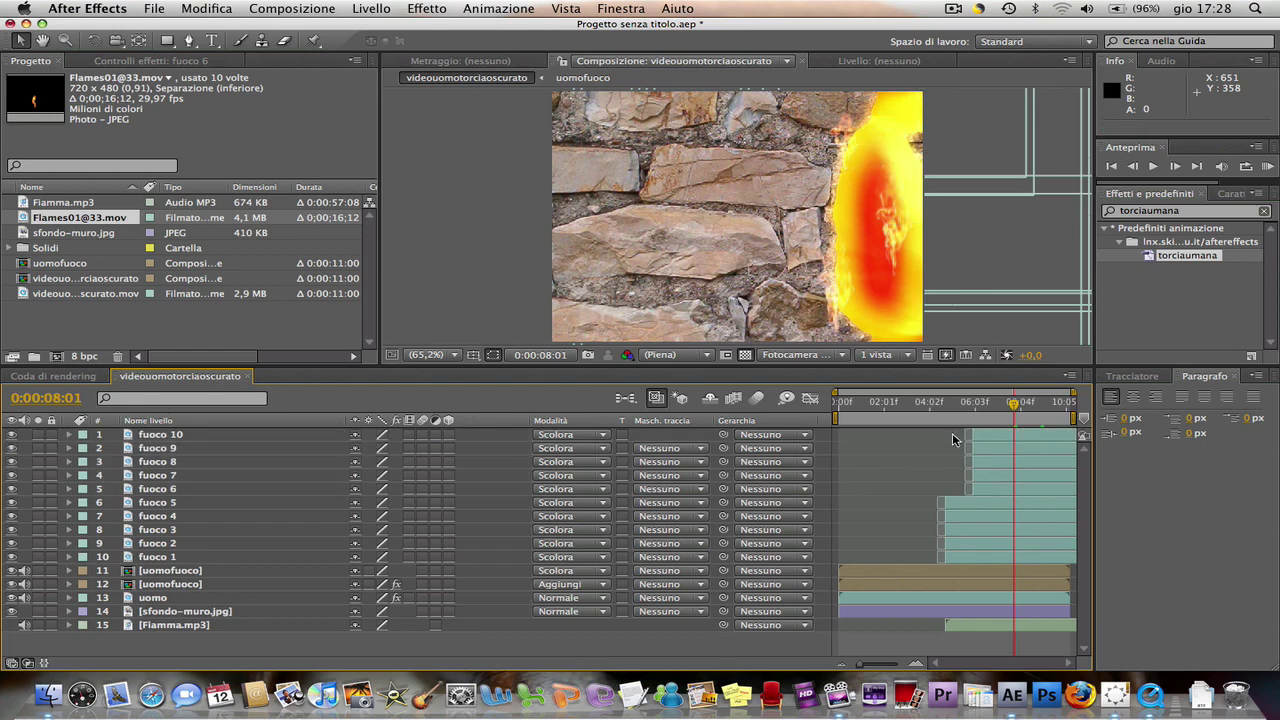
click(933, 403)
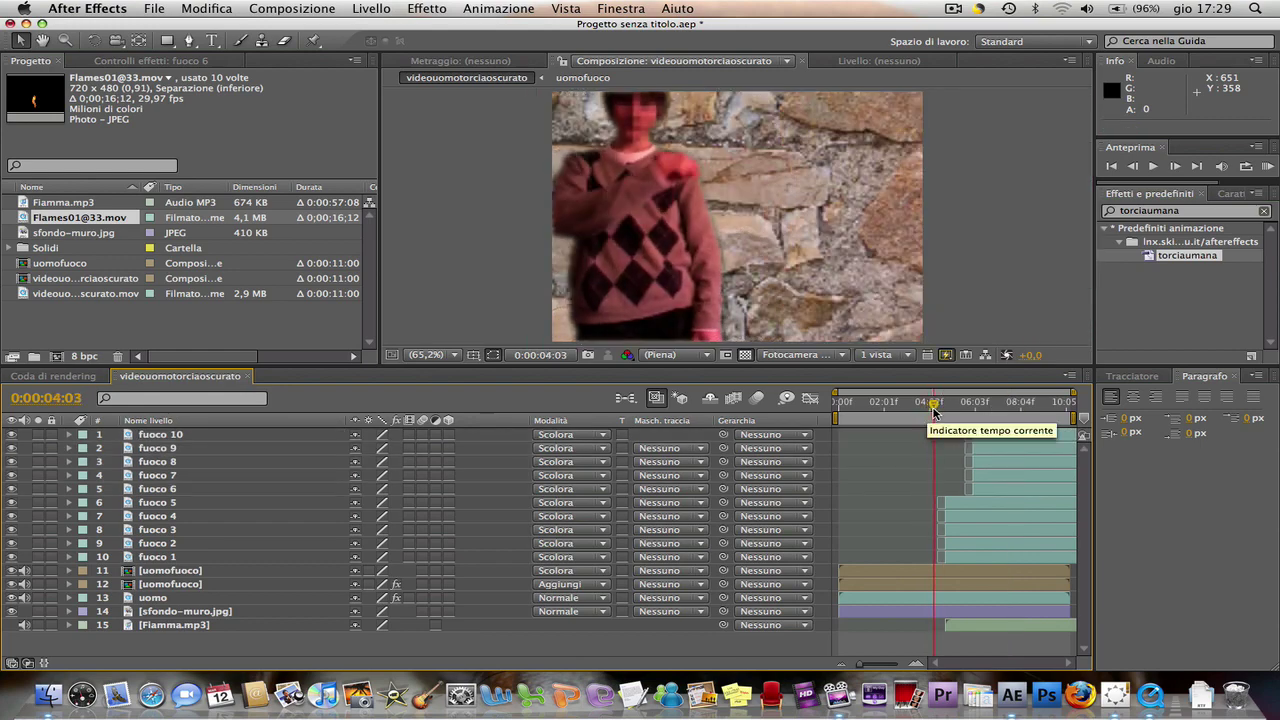
click(1153, 167)
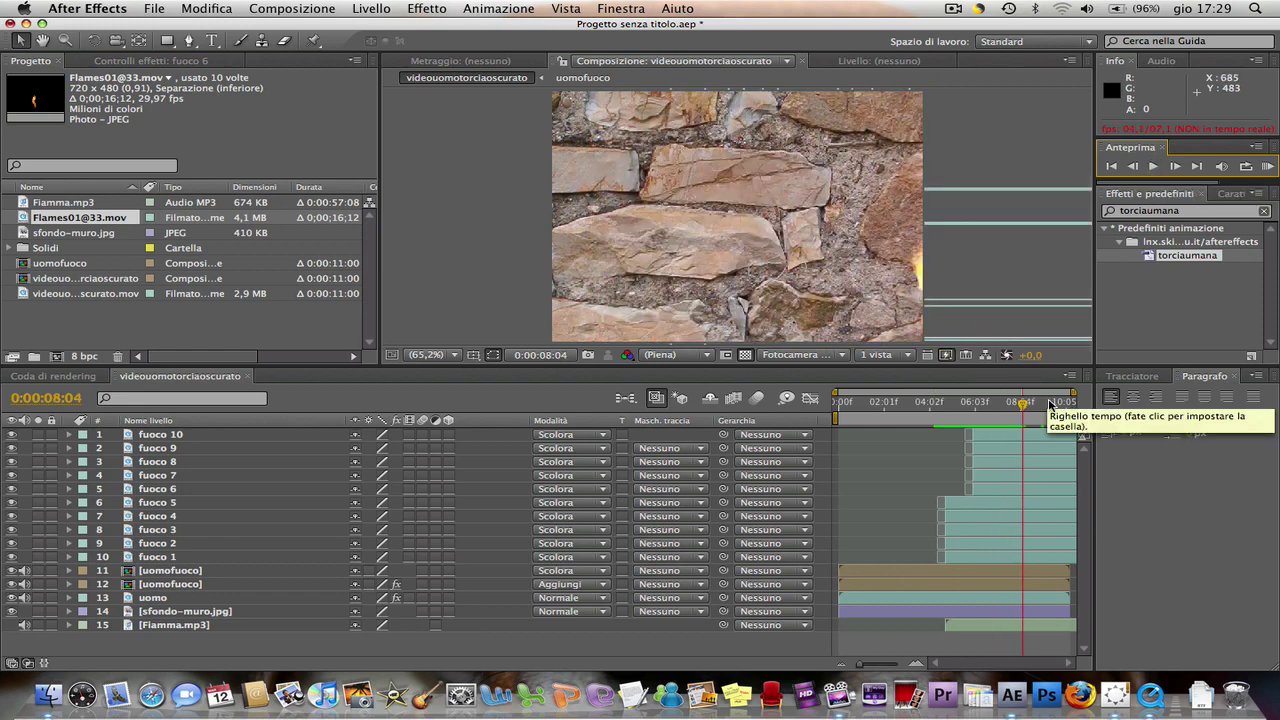
Step: At 0:00:08:00, reposition the fuoco 10–6 and fuoco 5–1 flames over the wall
drag(1022, 408, 1012, 409)
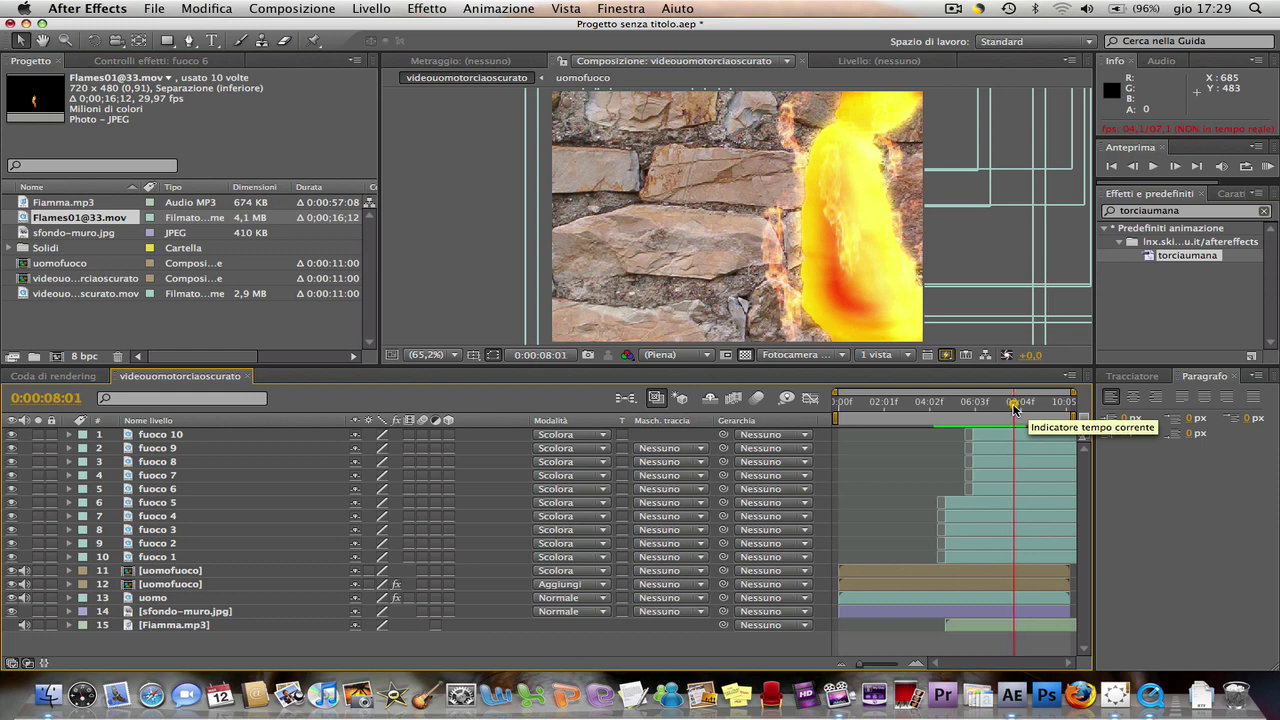
click(890, 238)
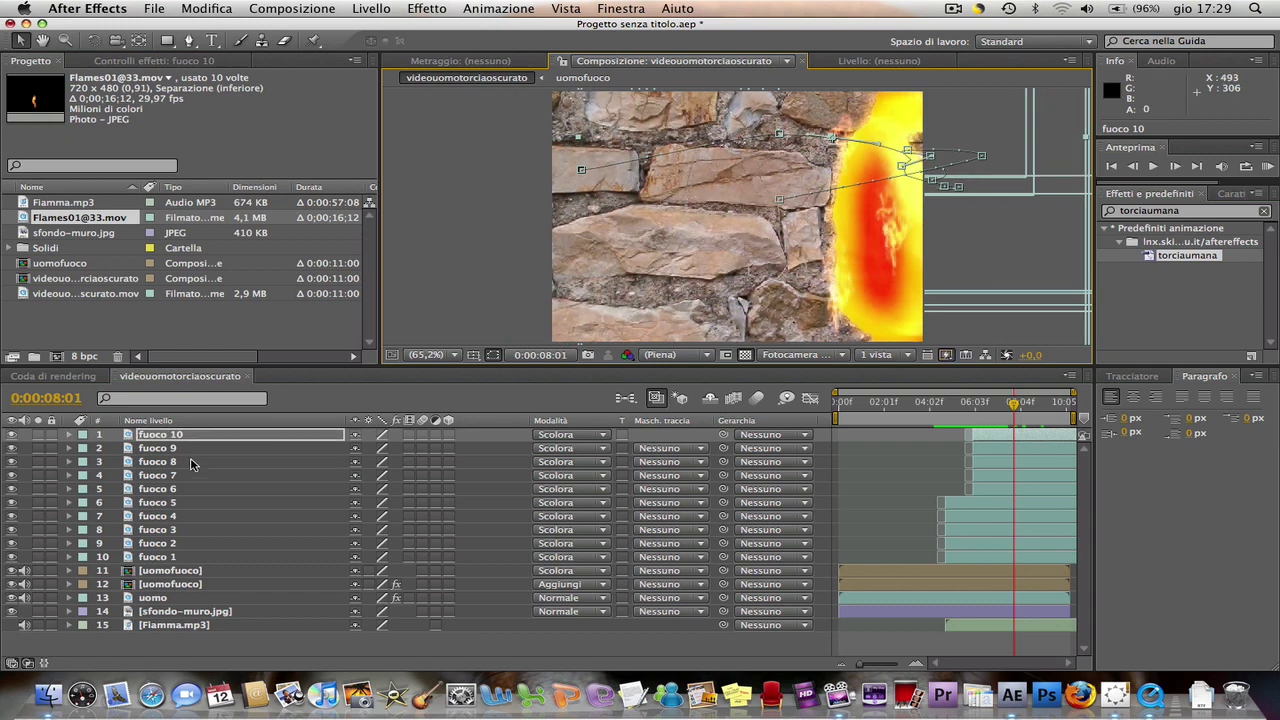
shift+click(178, 490)
drag(949, 232, 897, 262)
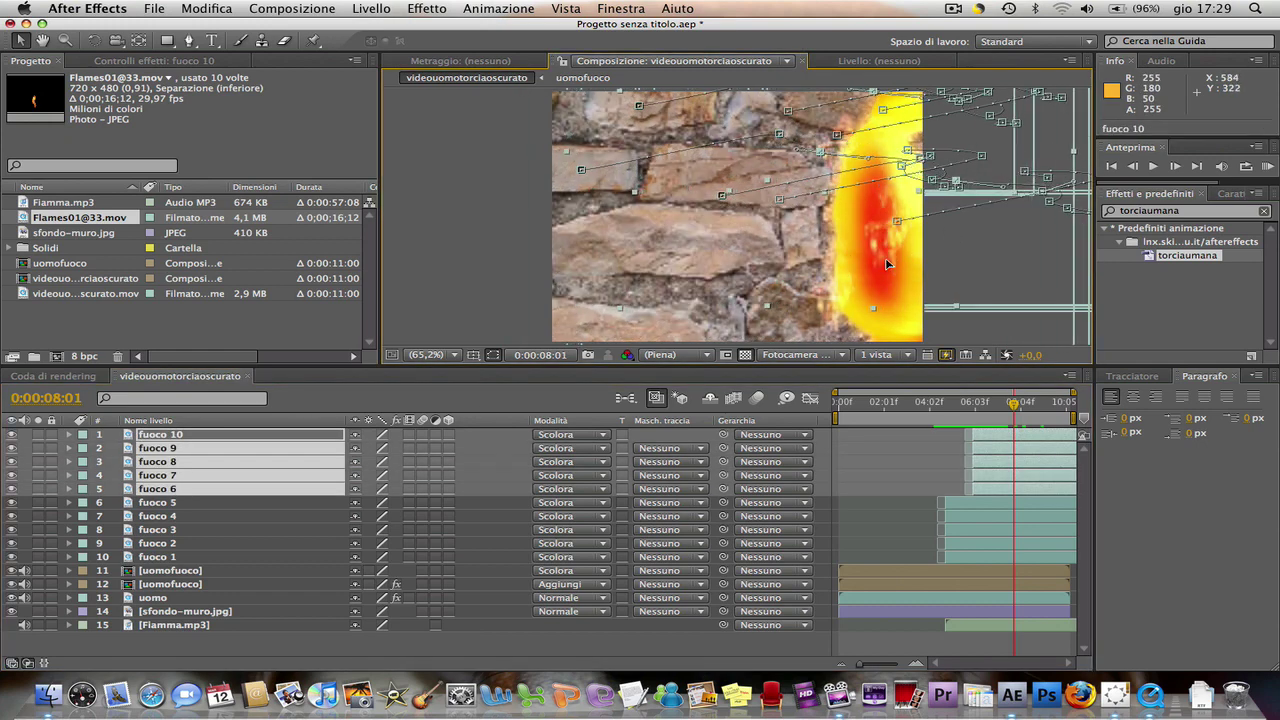
click(217, 502)
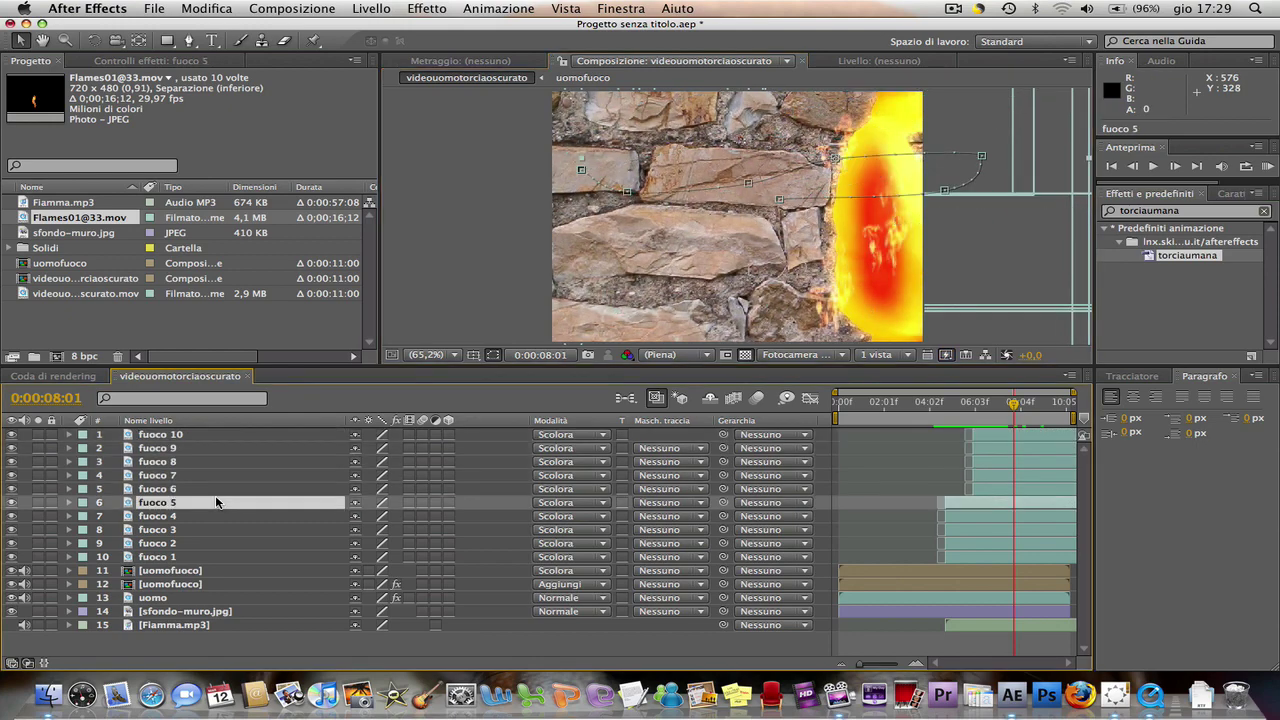
shift+click(184, 557)
drag(977, 211, 947, 218)
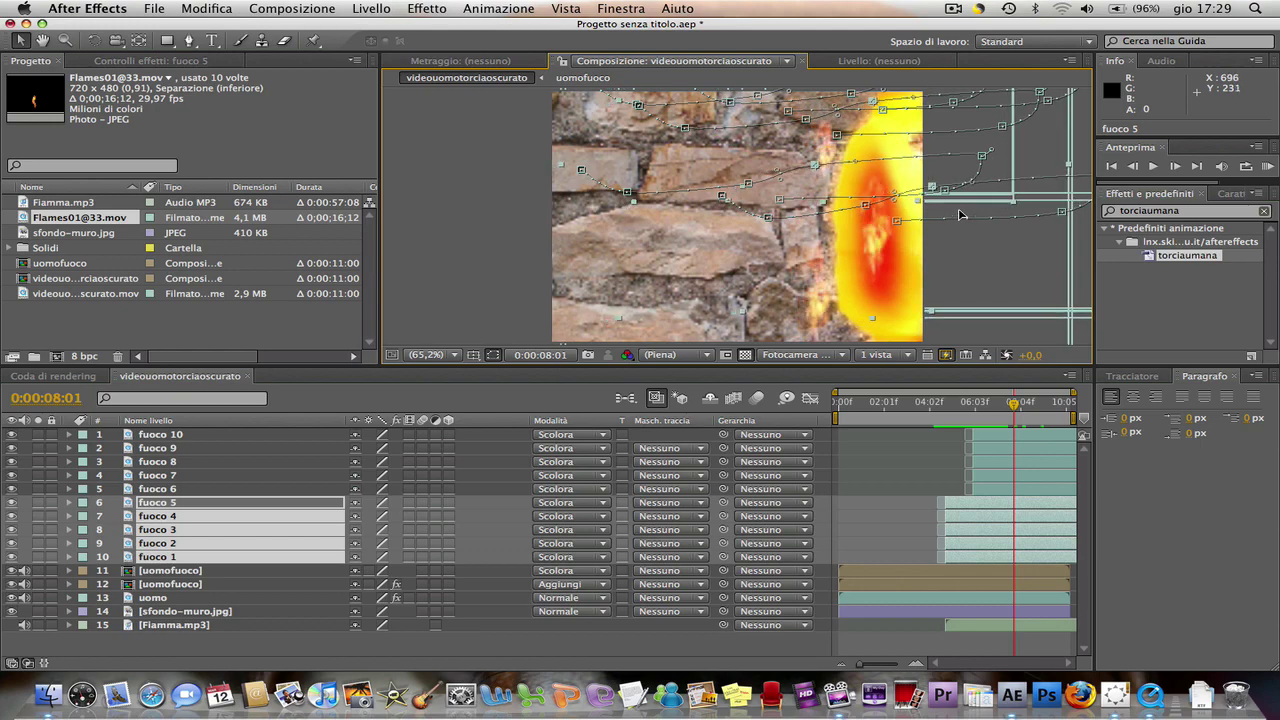
Step: Fine-tune the fuoco 10–6 position, checking the burning boy around 0:00:07:05 and 0:00:06:01
click(190, 437)
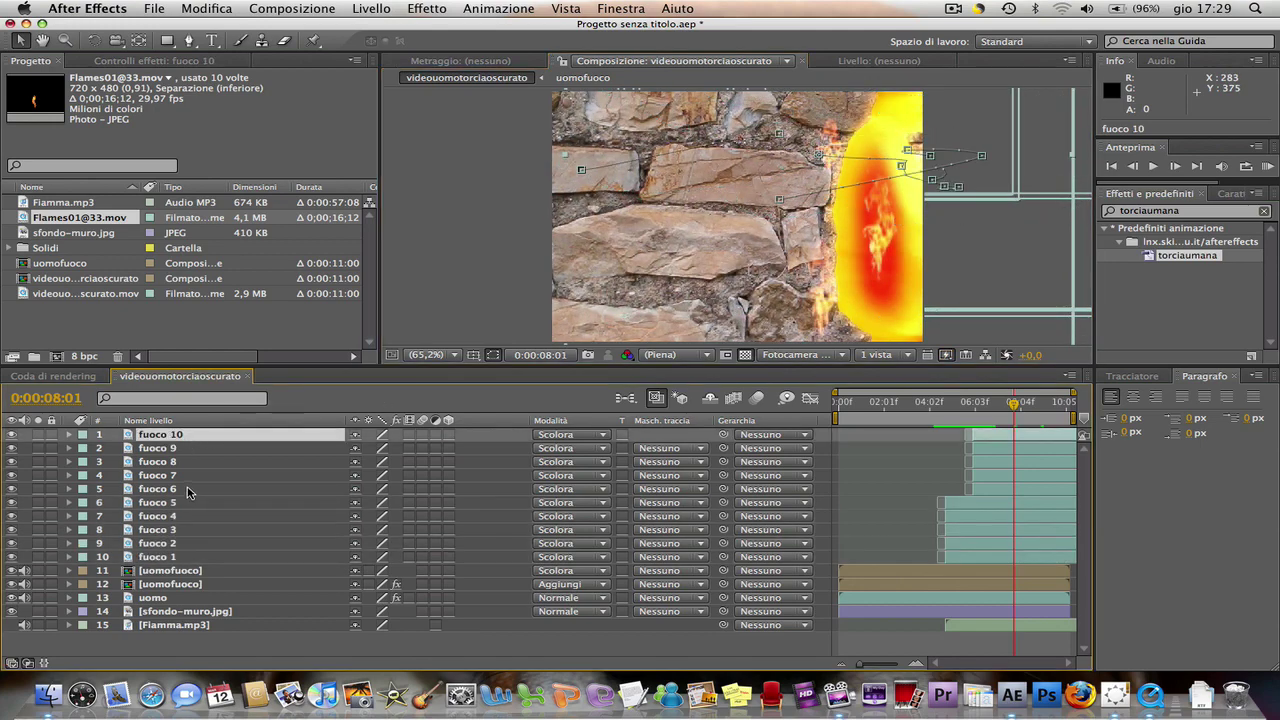
shift+click(188, 490)
mouse_move(877, 248)
mouse_down()
mouse_move(926, 276)
mouse_move(931, 265)
mouse_up()
drag(1015, 403, 1017, 390)
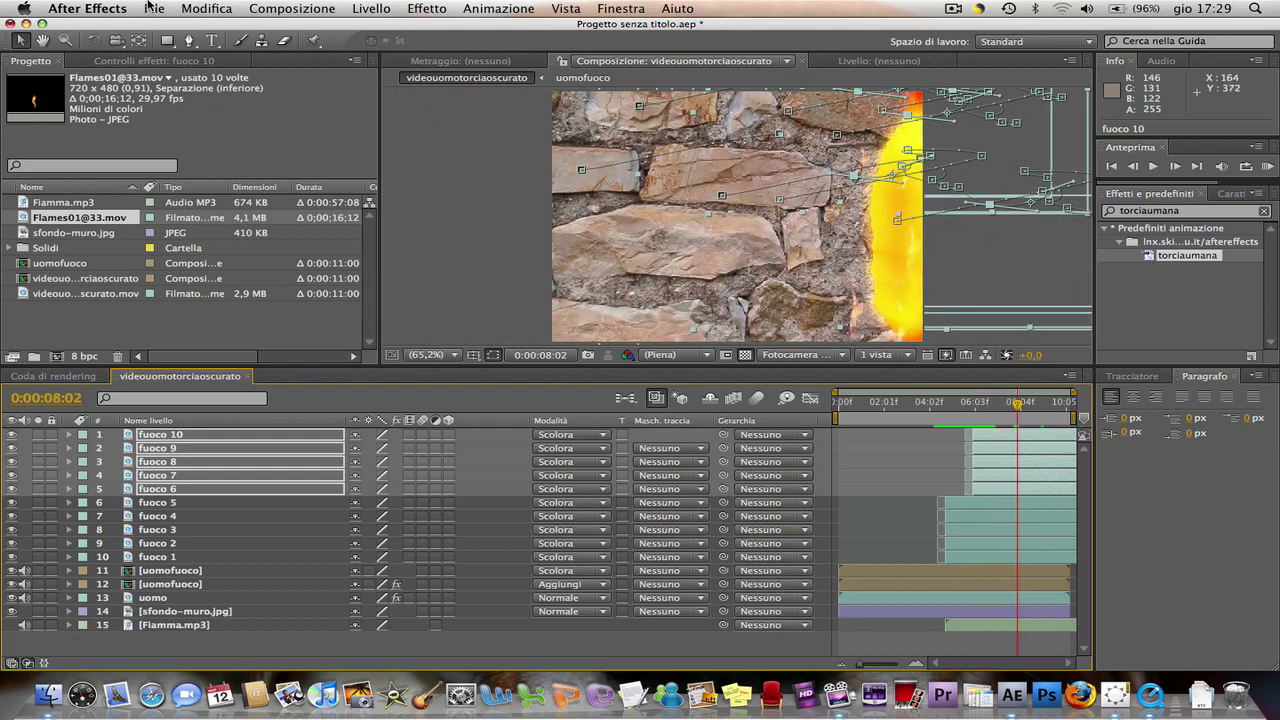
click(152, 8)
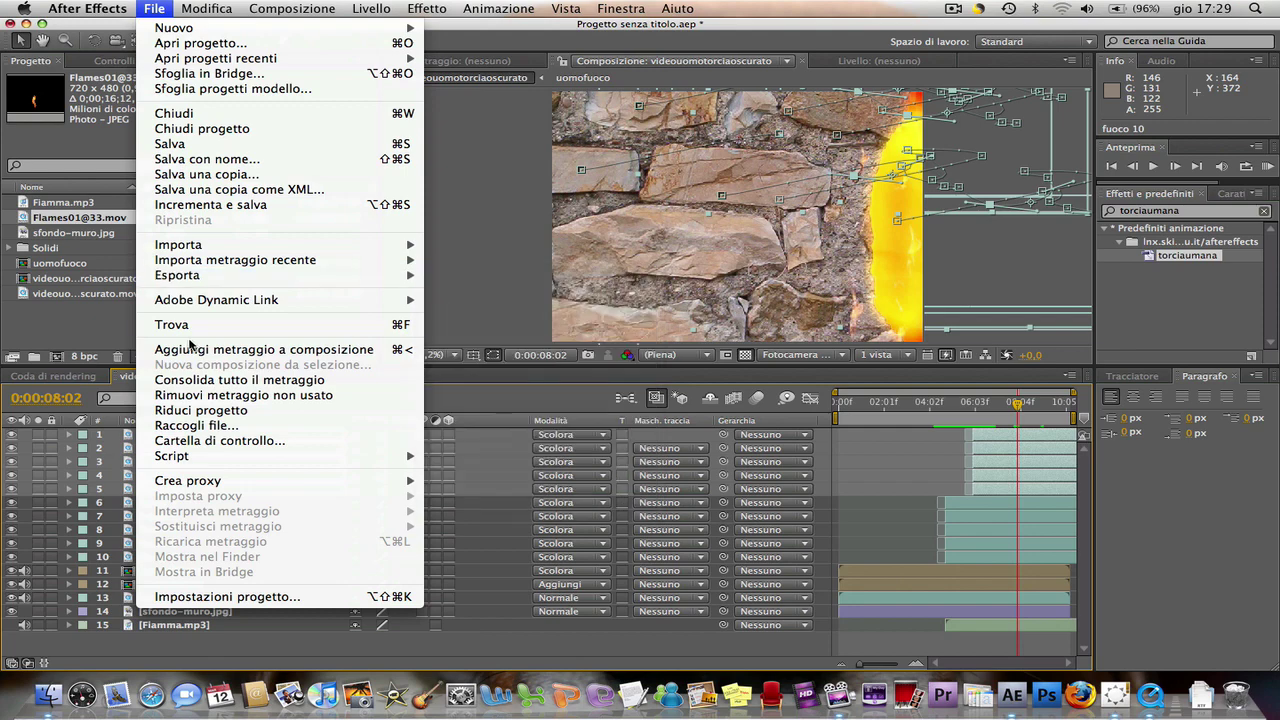
click(96, 321)
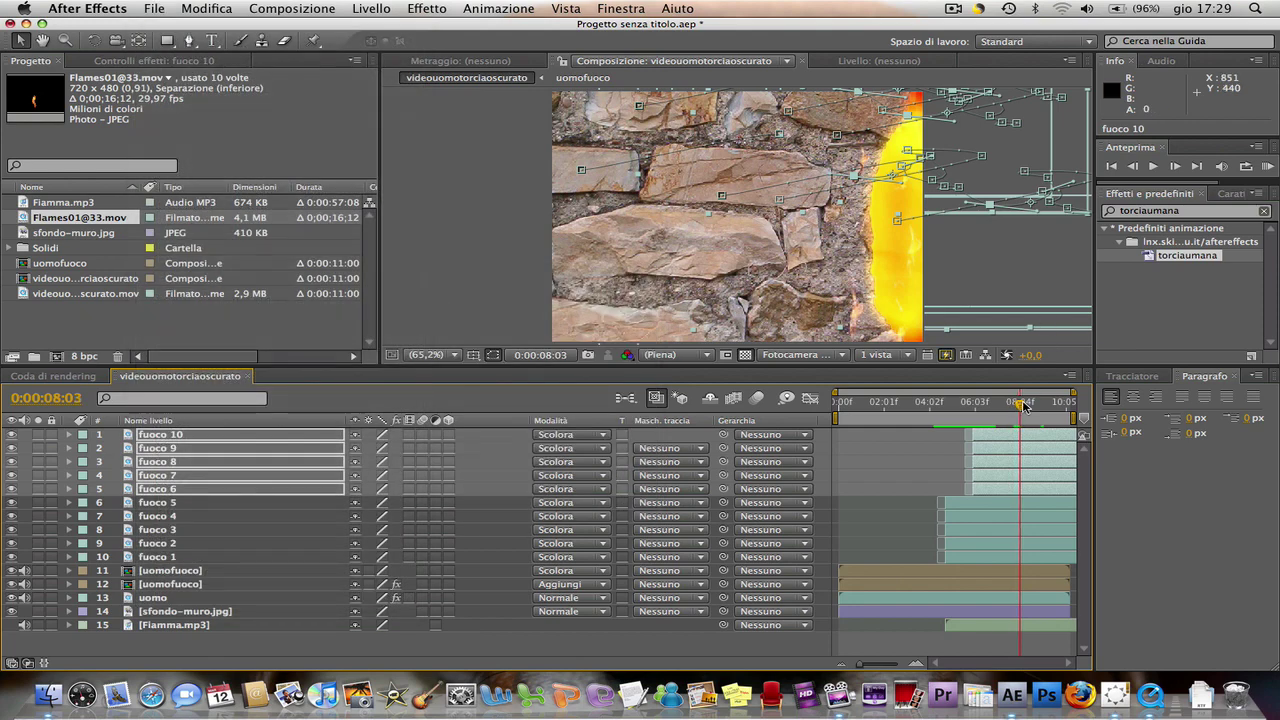
mouse_move(1022, 405)
mouse_down()
mouse_move(968, 408)
mouse_move(996, 401)
mouse_up()
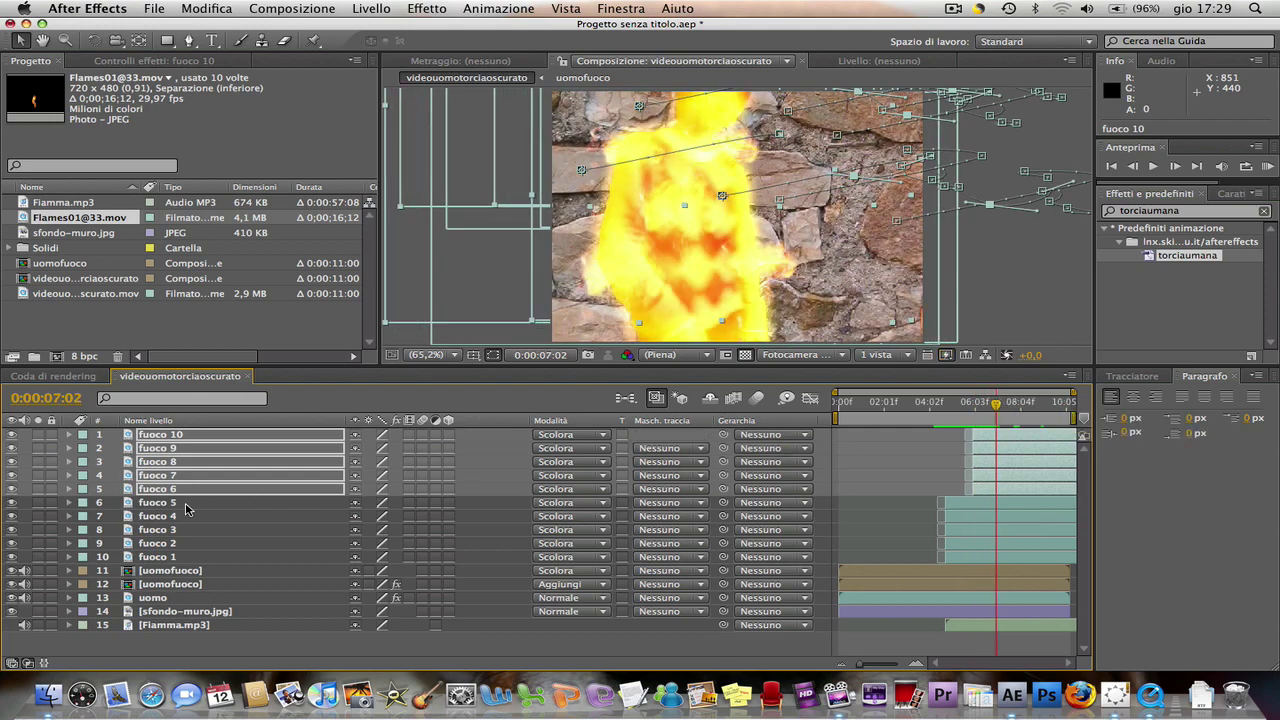
Step: Precompose layers fuoco 1–10 into a comp named 'fuochi' and set its blend mode to Scolora
click(185, 557)
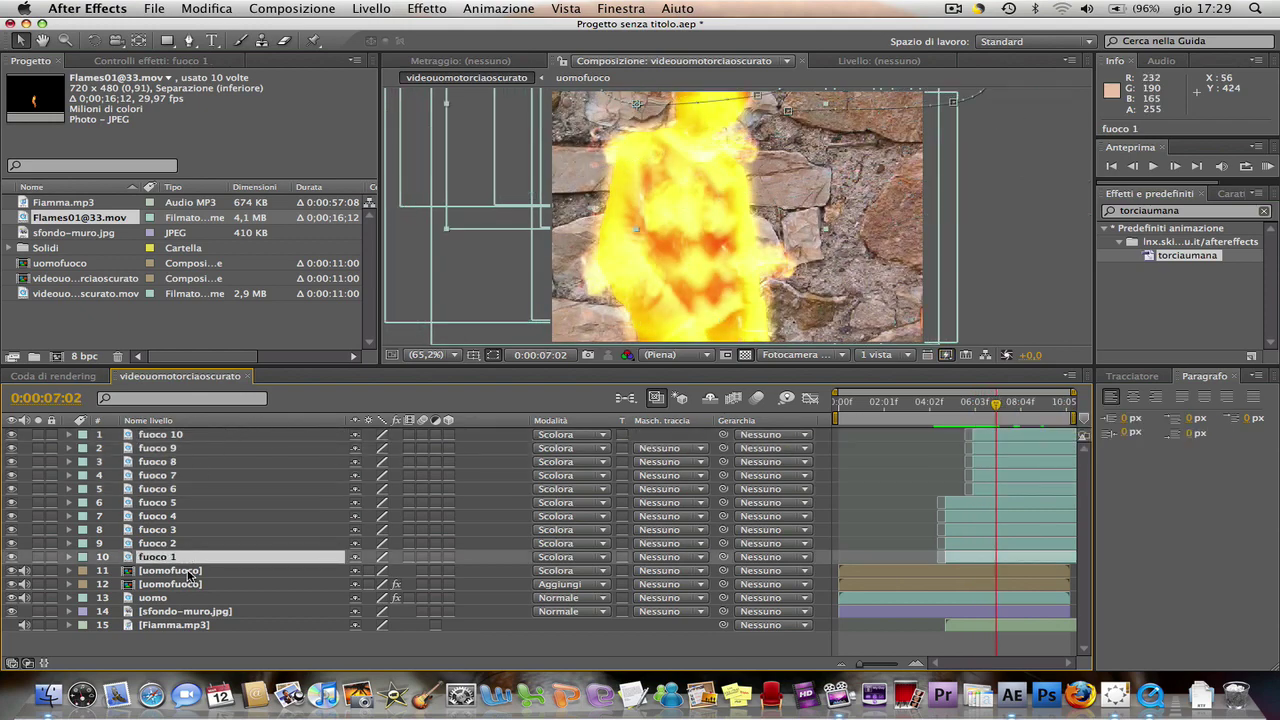
shift+click(180, 435)
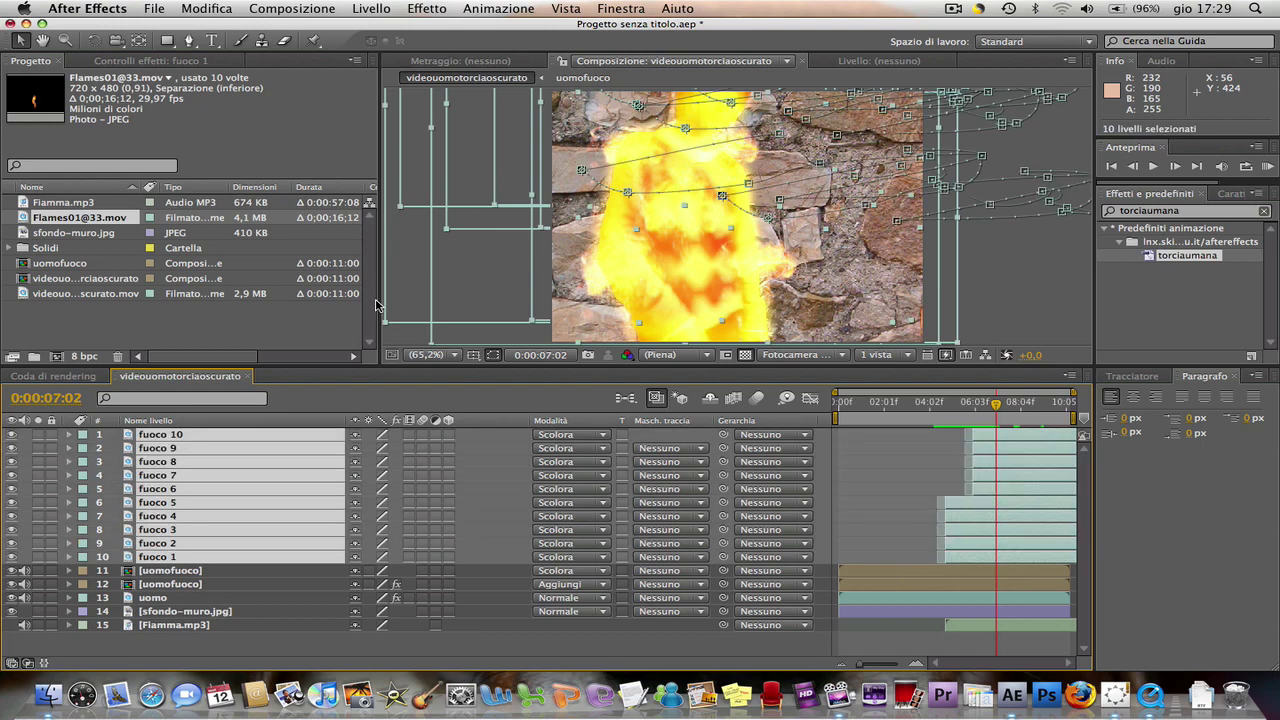
click(370, 8)
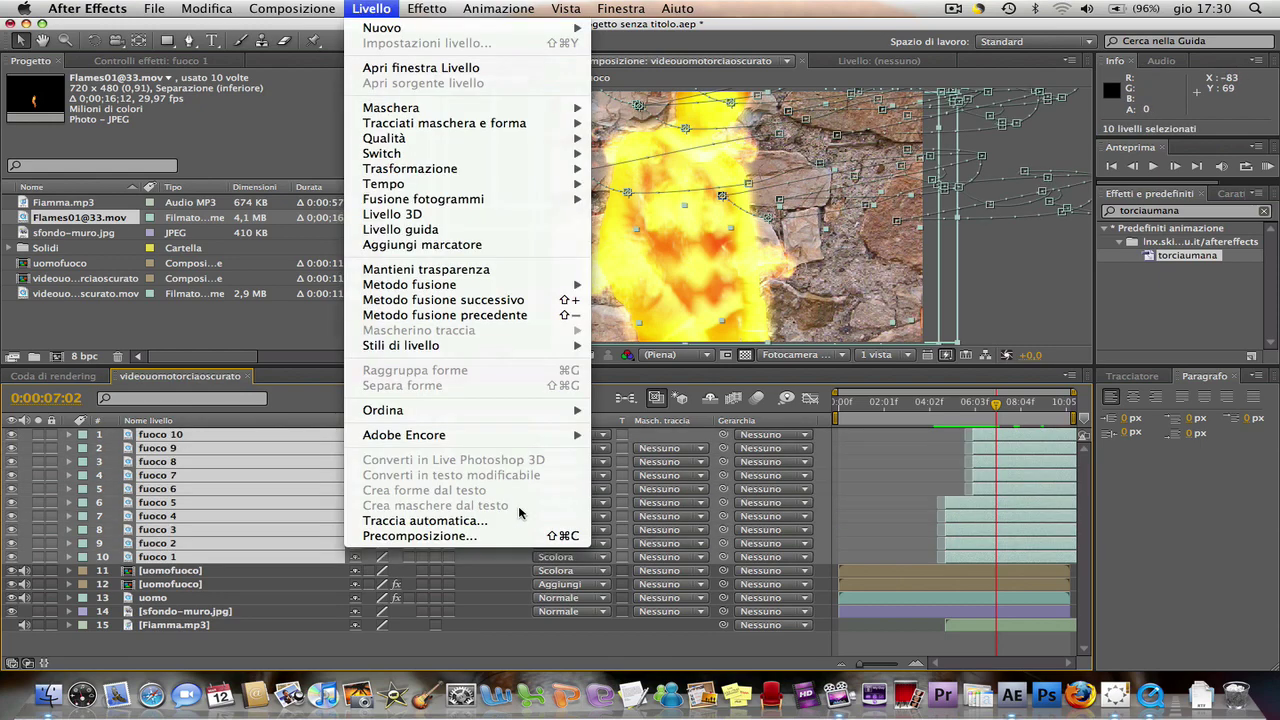
click(477, 537)
text(fuoc)
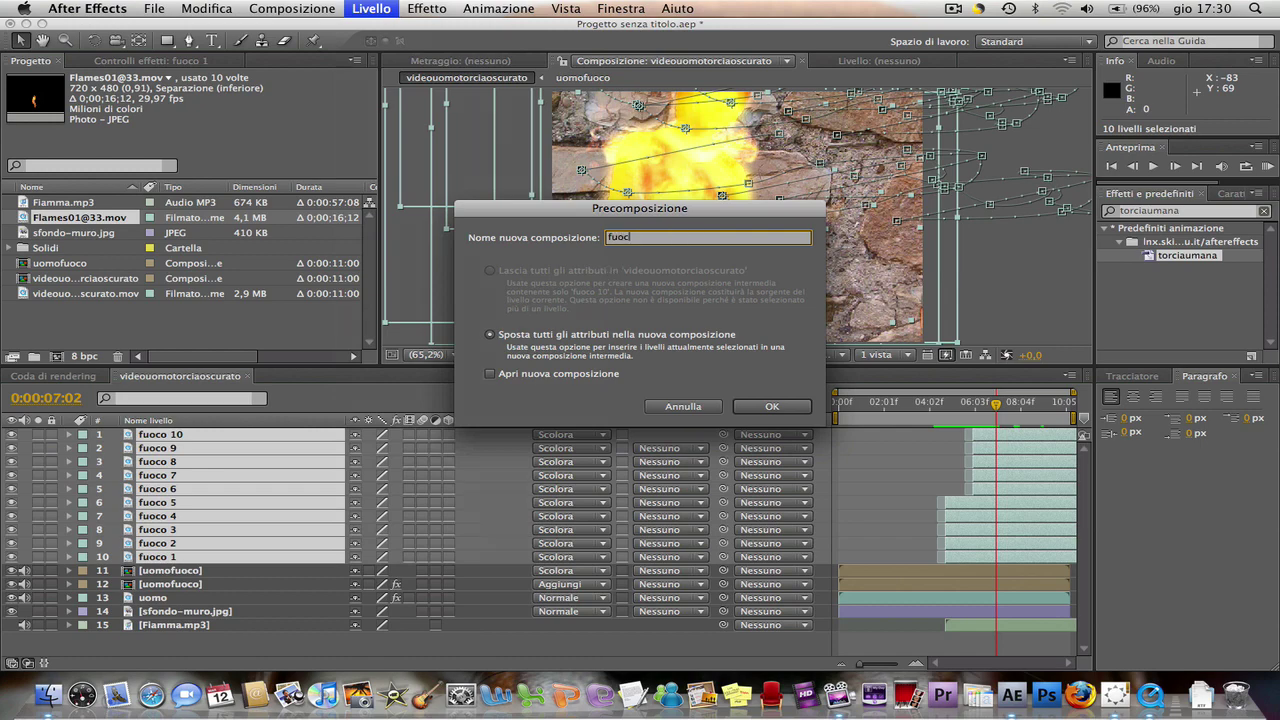
text(hi)
key(Return)
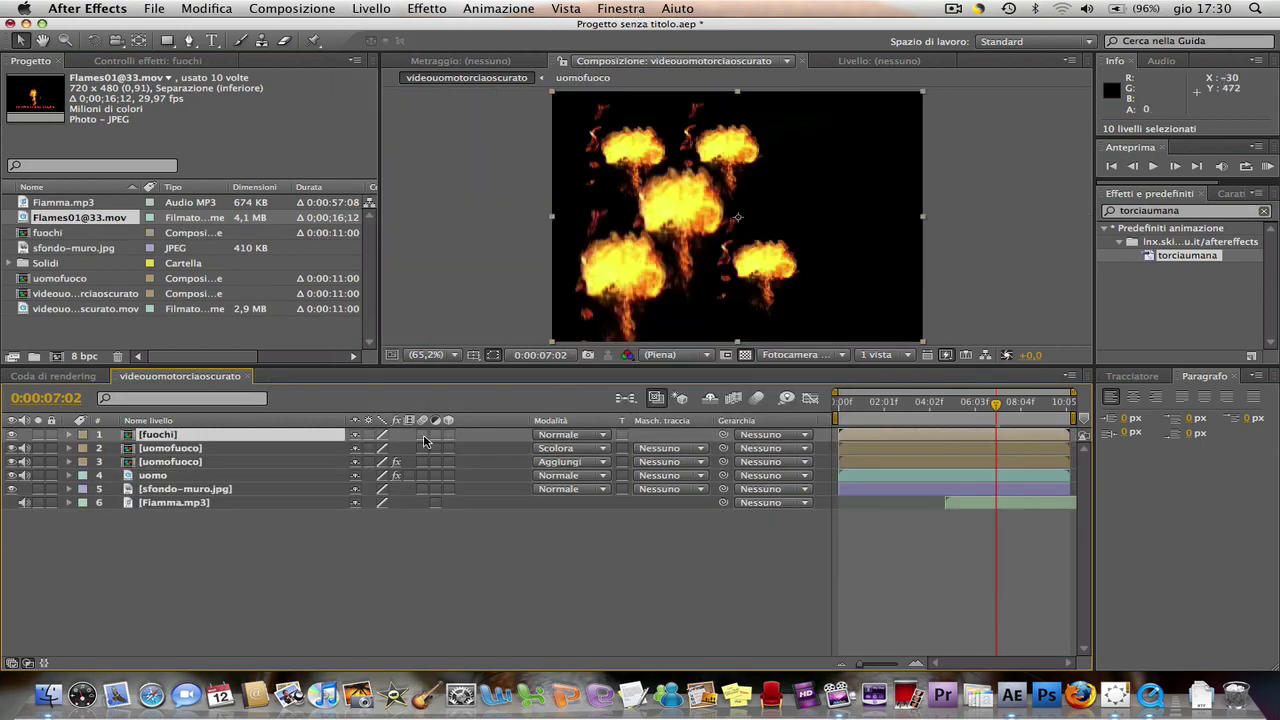
click(566, 438)
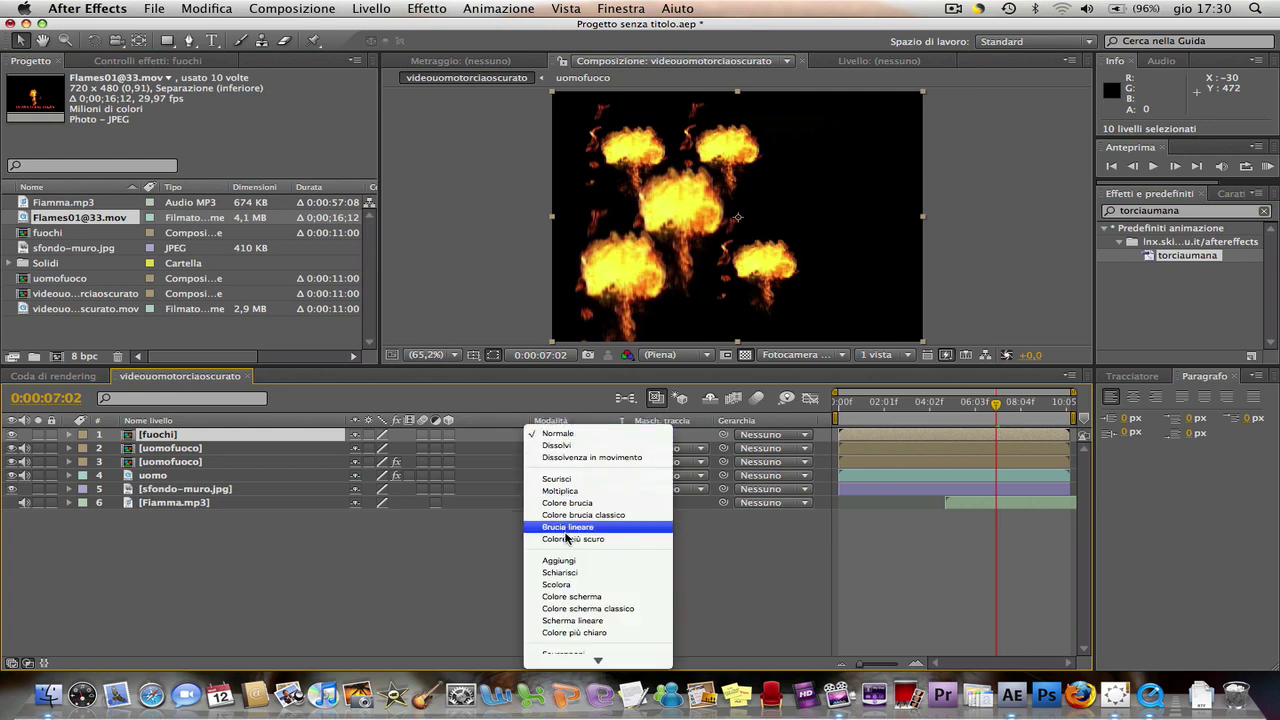
click(566, 585)
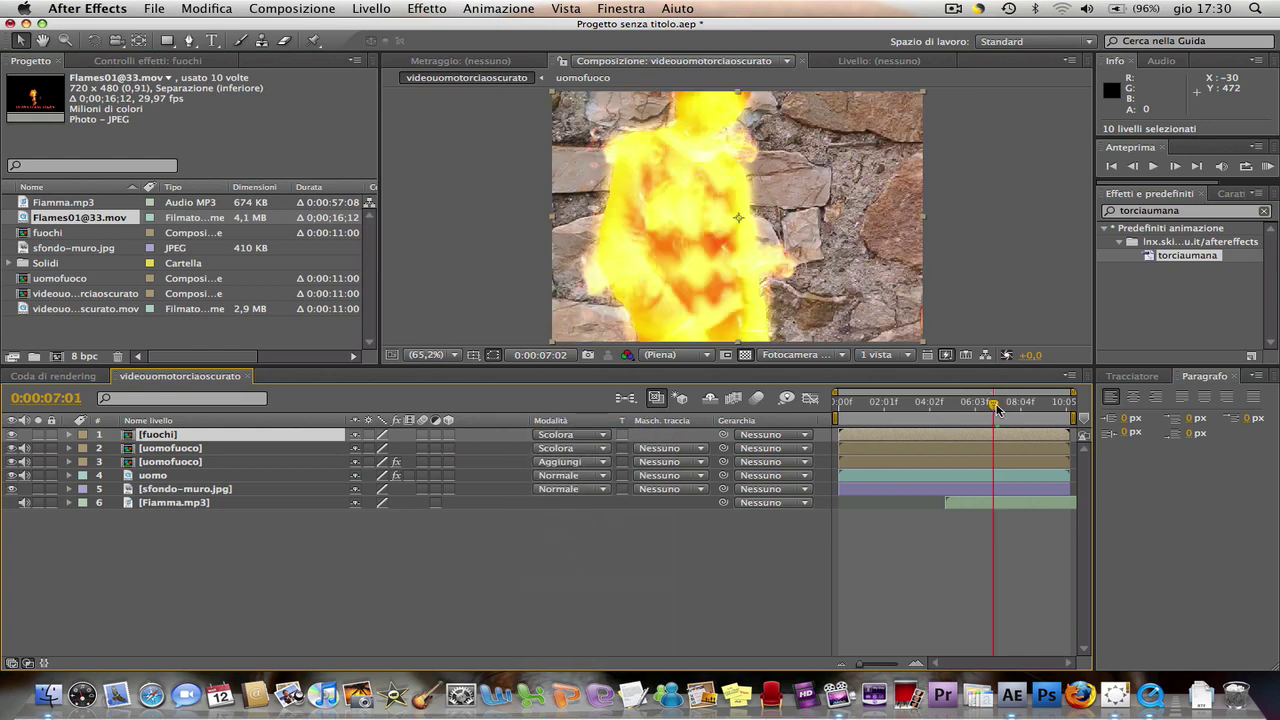